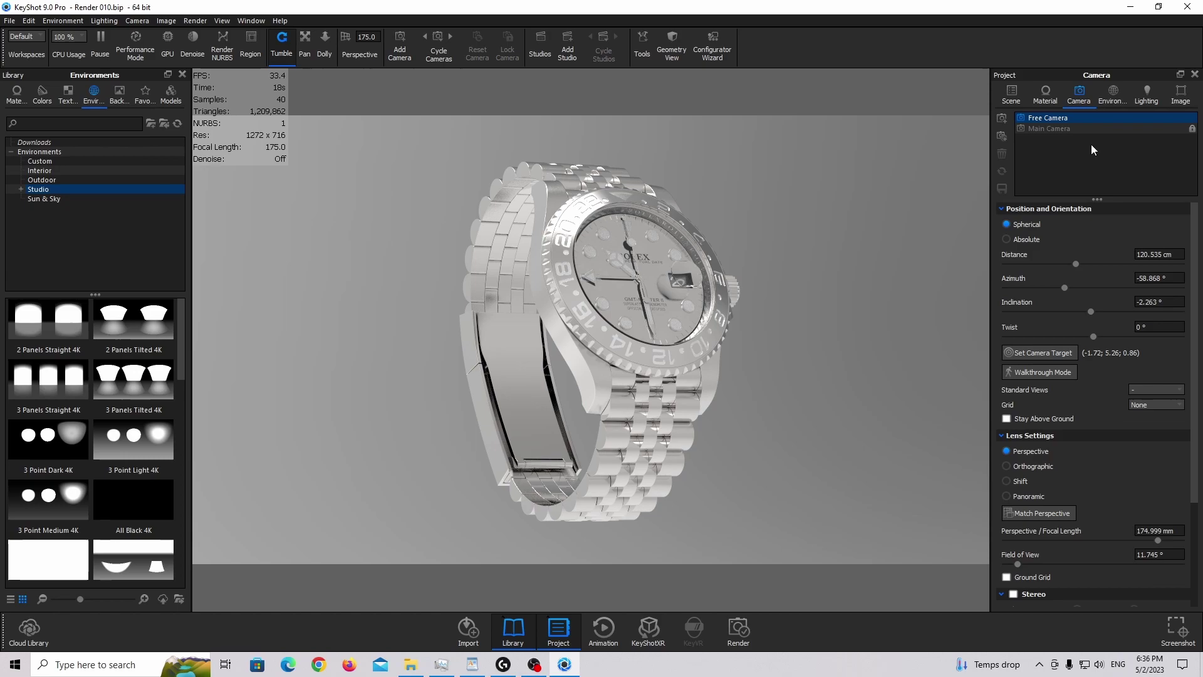
# Open the scene's environment settings and browse the library's Studio environments for the startup lighting
pyautogui.click(1121, 97)
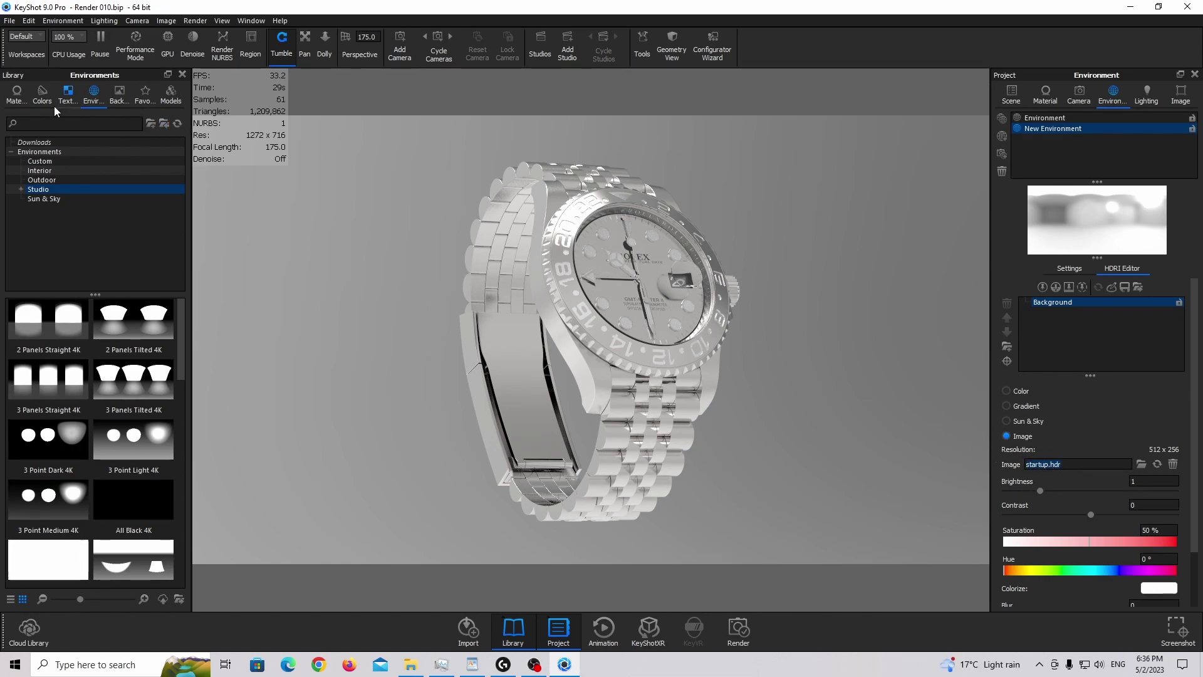
pyautogui.click(16, 94)
pyautogui.click(89, 93)
pyautogui.click(55, 190)
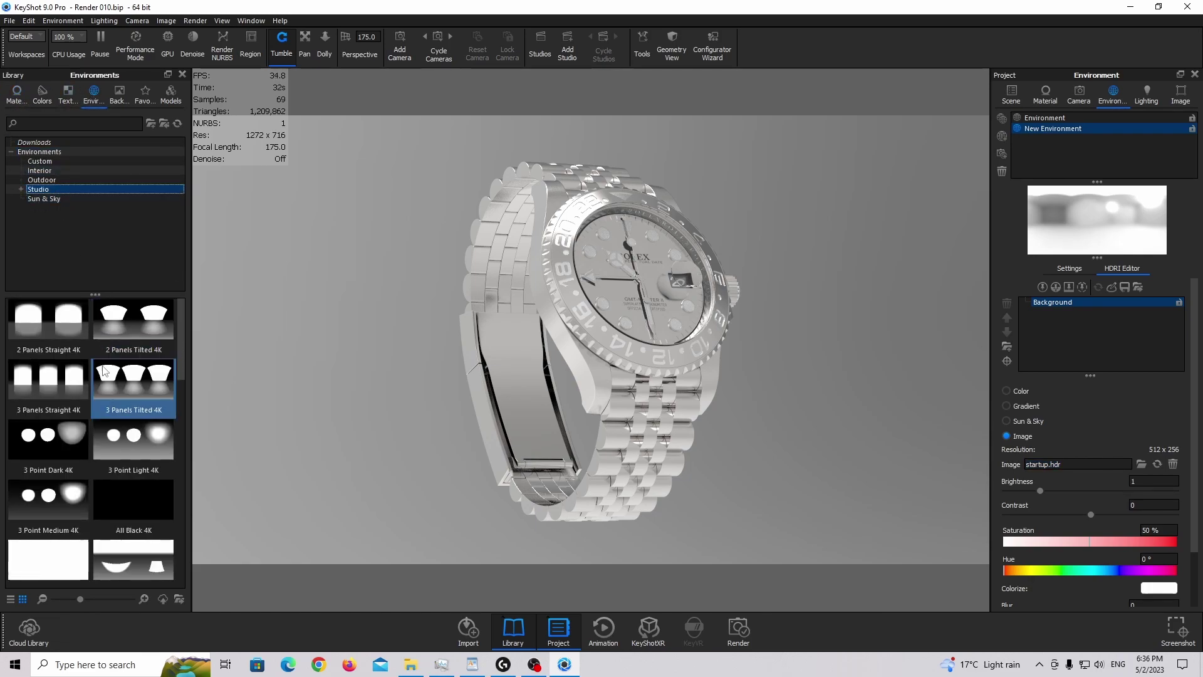
pyautogui.scroll(-5, 102, 374)
pyautogui.click(48, 371)
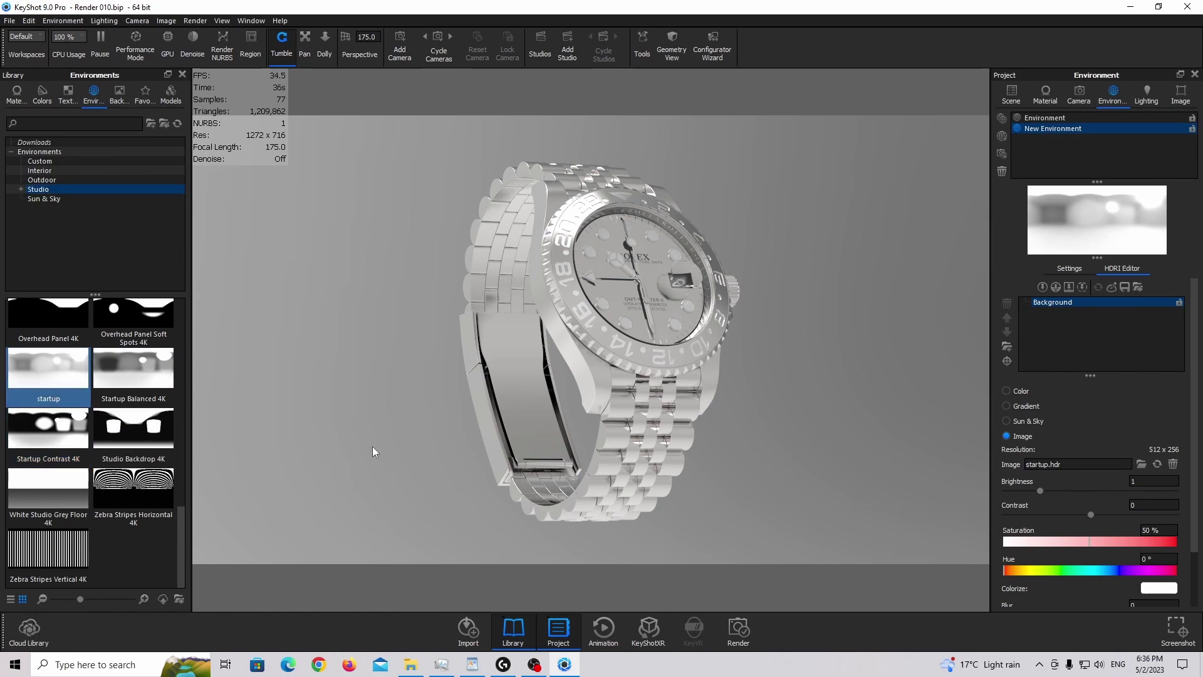
# Try the Startup Balanced 4K and Startup Contrast 4K environments on the watch scene
pyautogui.moveTo(134, 368); pyautogui.dragTo(325, 396)
pyautogui.moveTo(83, 428); pyautogui.dragTo(385, 408)
pyautogui.scroll(15, 103, 408)
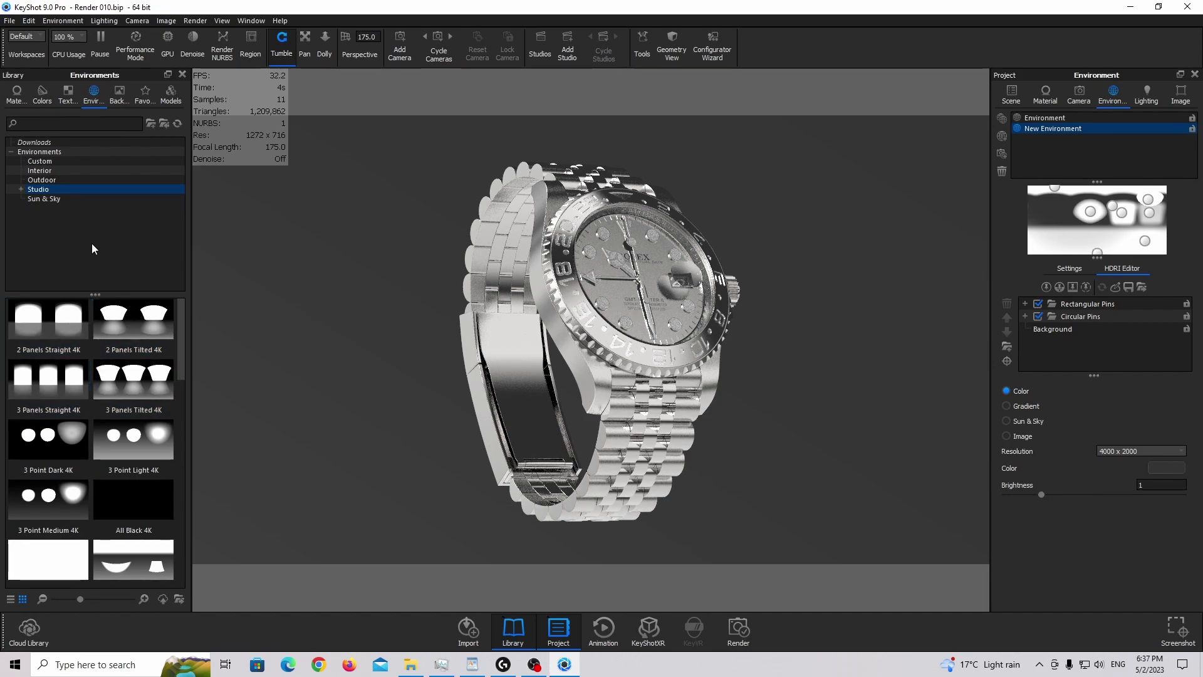
# Try the 3 Point Dark 4K environment on the watch and rotate it to 158.5°
pyautogui.click(111, 307)
pyautogui.click(125, 381)
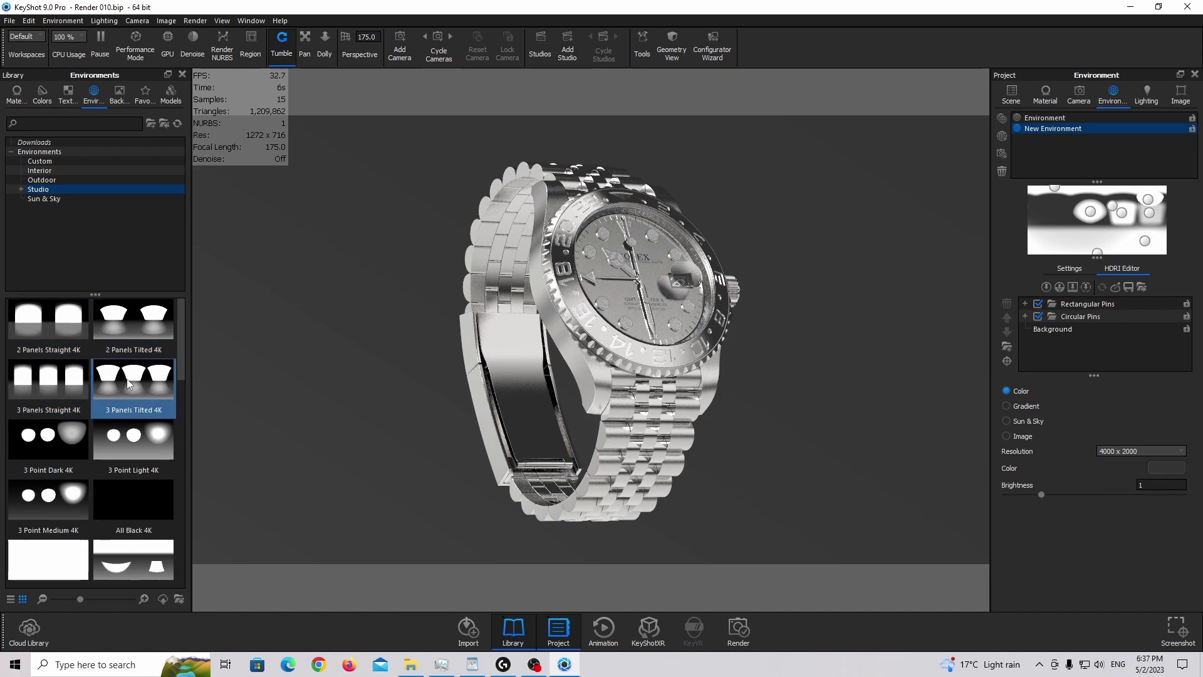
pyautogui.moveTo(48, 438); pyautogui.dragTo(403, 403)
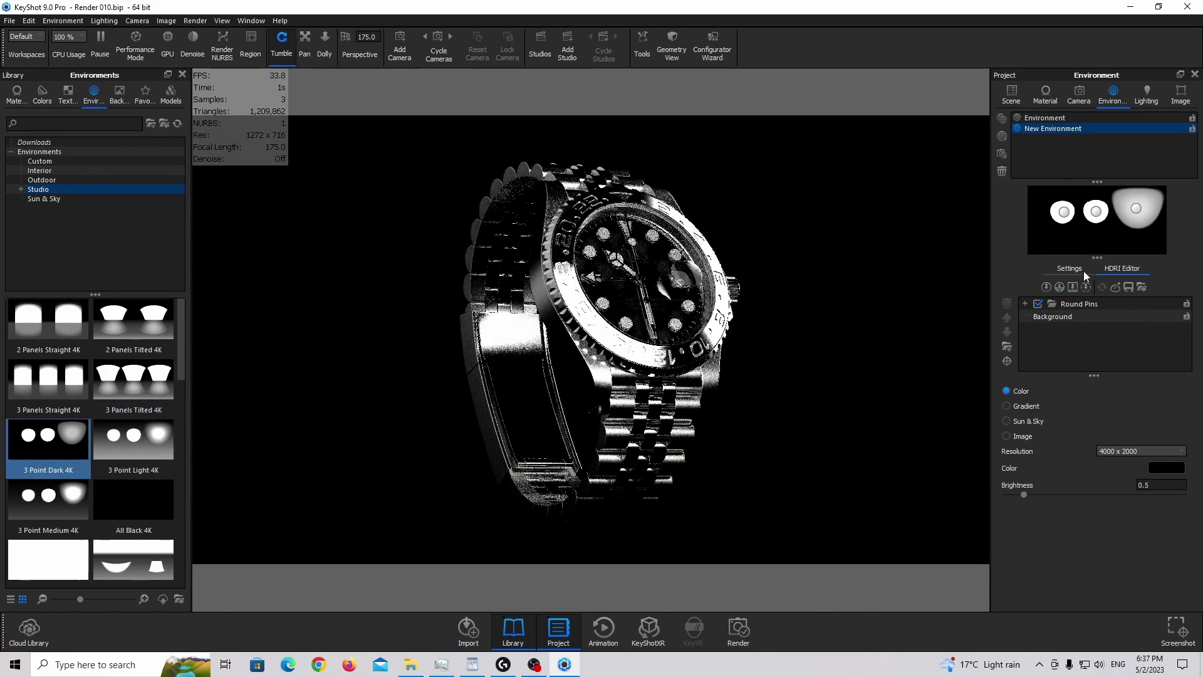
pyautogui.click(1073, 269)
pyautogui.moveTo(1064, 431)
pyautogui.mouseDown()
pyautogui.moveTo(1123, 428)
pyautogui.moveTo(1087, 427)
pyautogui.mouseUp()
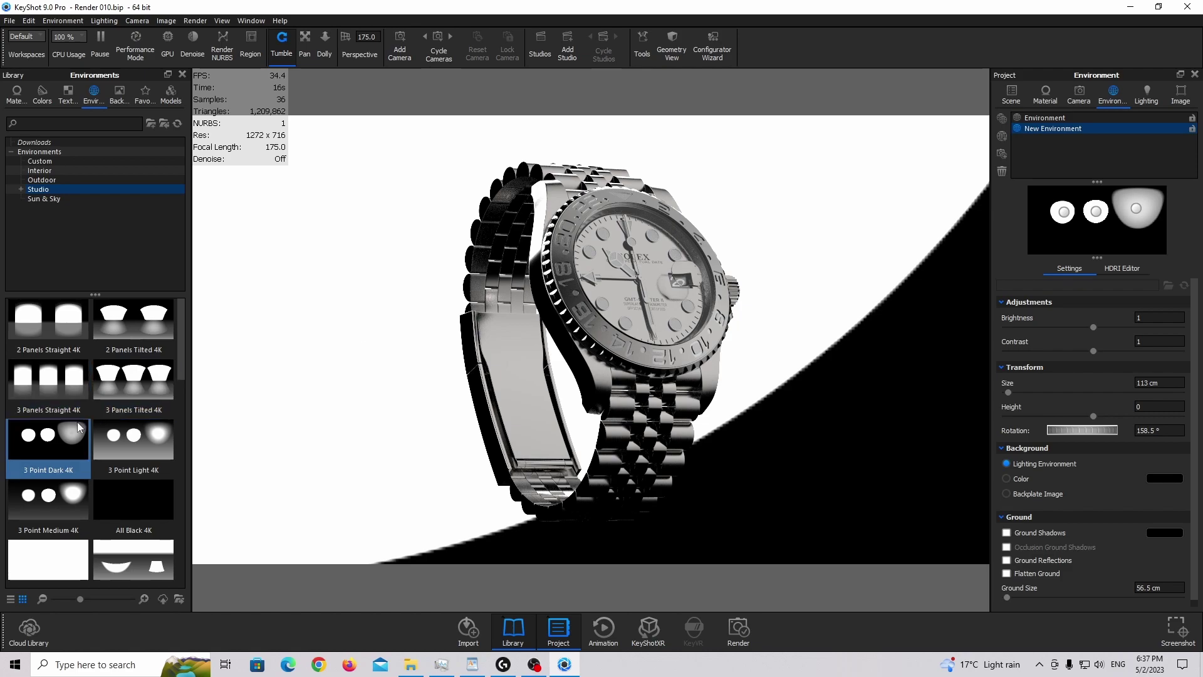
# Apply the startup environment to the scene again and set its rotation to 0°
pyautogui.scroll(-10, 94, 439)
pyautogui.moveTo(48, 373); pyautogui.dragTo(386, 405)
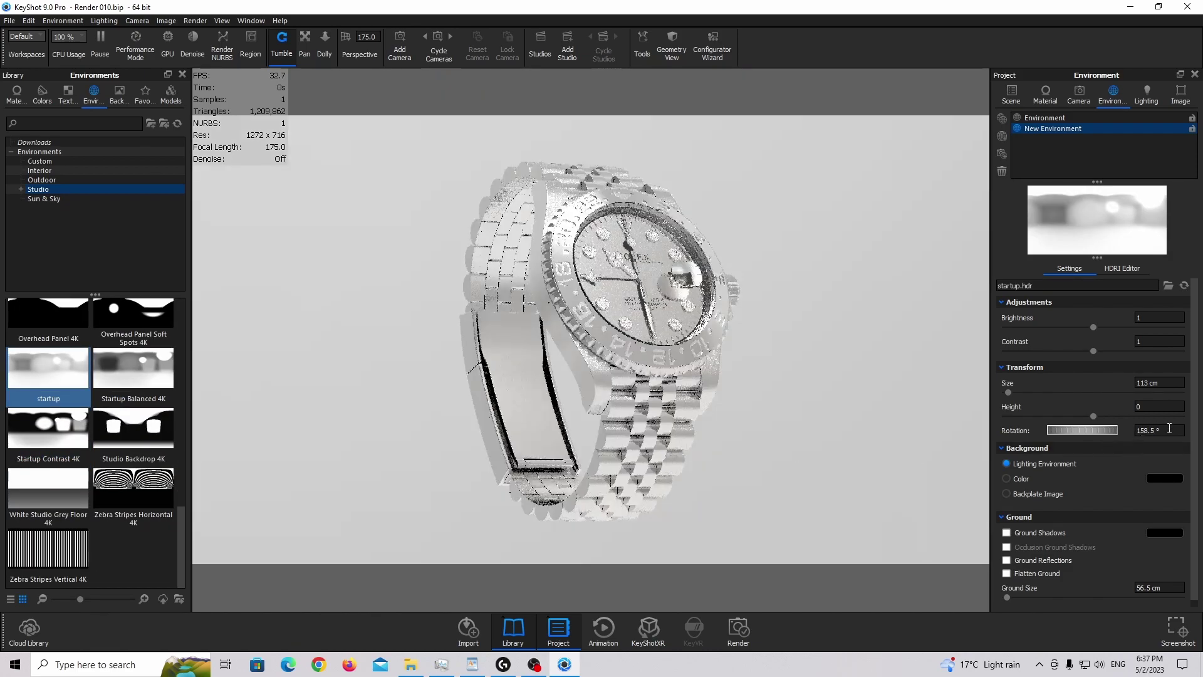
pyautogui.write('0')
pyautogui.press('Return')
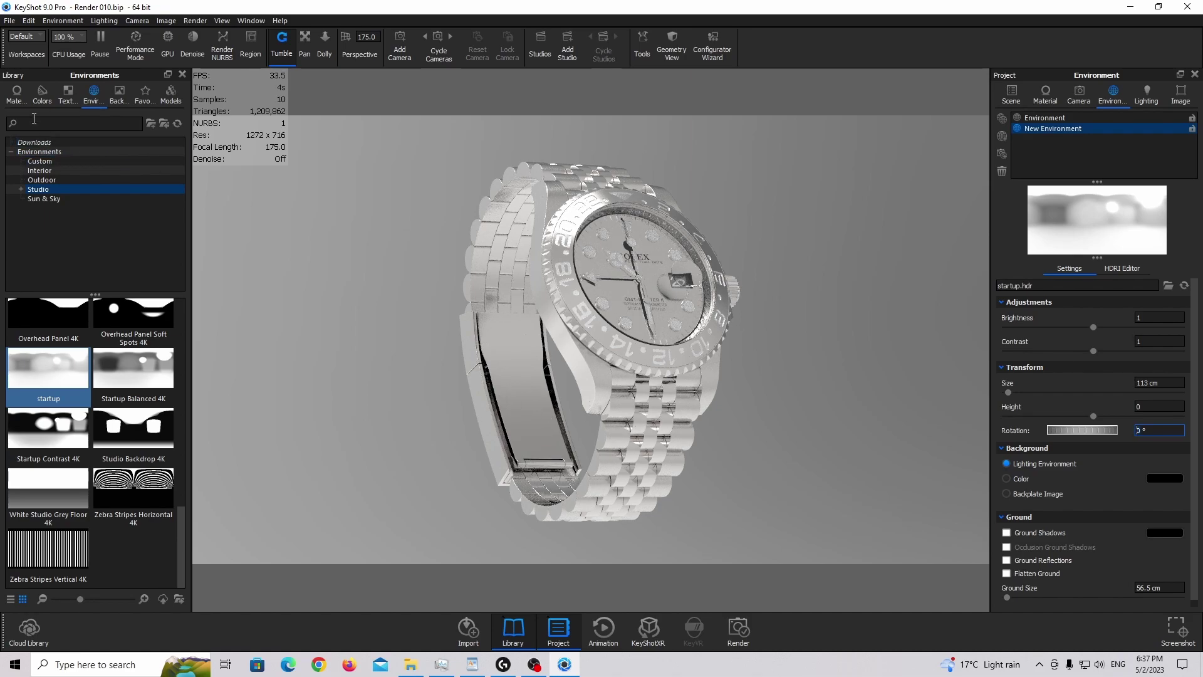
# Examine the Stainless Steel presets among the library's metal materials
pyautogui.click(20, 103)
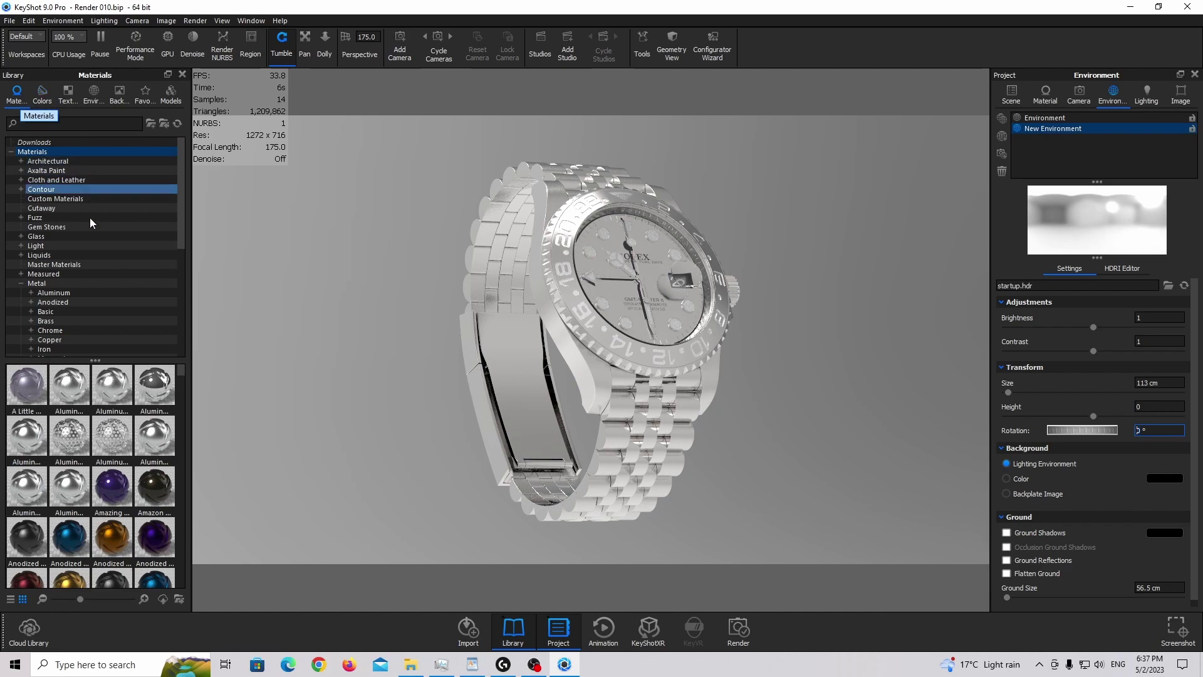
pyautogui.click(85, 284)
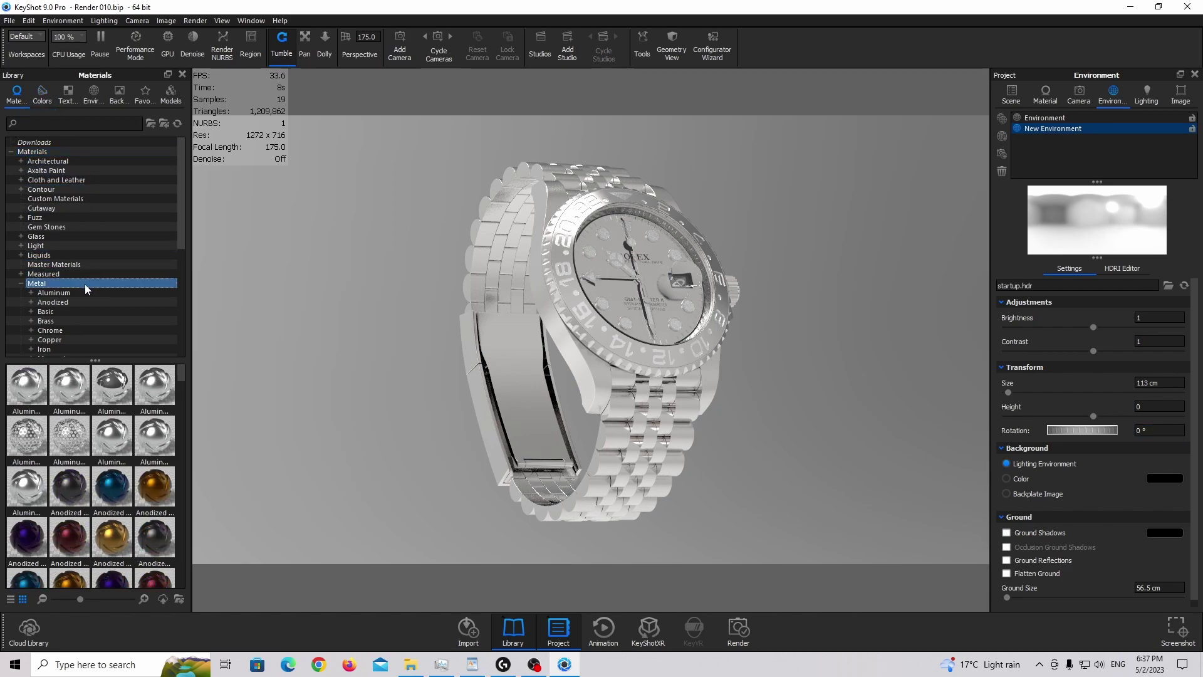
pyautogui.scroll(-3, 85, 284)
pyautogui.click(63, 320)
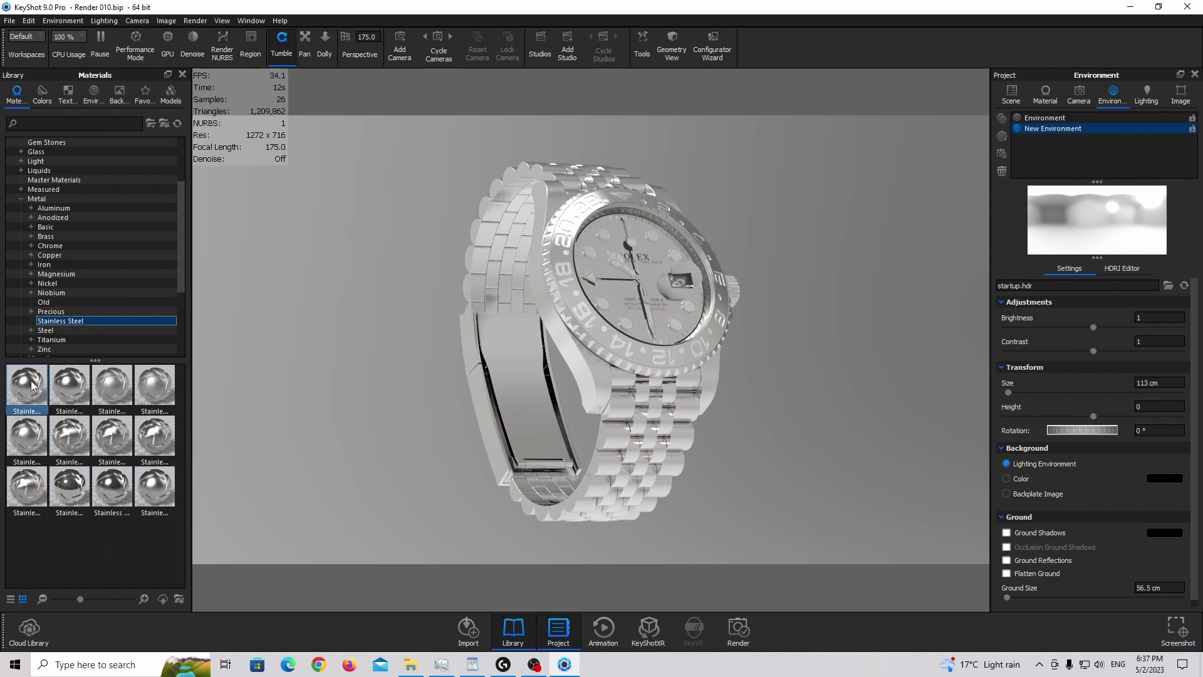
pyautogui.moveTo(32, 385)
pyautogui.moveTo(33, 386)
pyautogui.mouseDown()
pyautogui.moveTo(216, 449)
pyautogui.moveTo(607, 429)
pyautogui.moveTo(27, 385)
pyautogui.moveTo(68, 486)
pyautogui.moveTo(132, 531)
pyautogui.moveTo(634, 456)
pyautogui.moveTo(61, 499)
pyautogui.mouseUp()
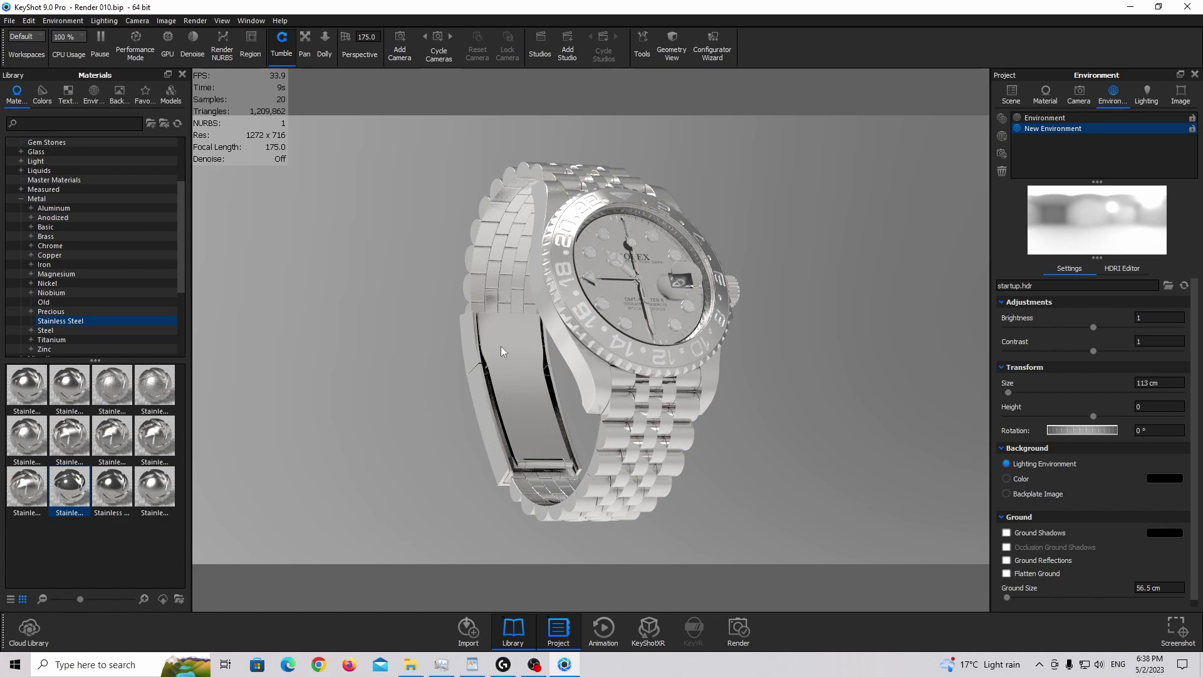
# Activate Main Camera and compare the watch under the existing Environment and New Environment lighting setups
pyautogui.click(1080, 100)
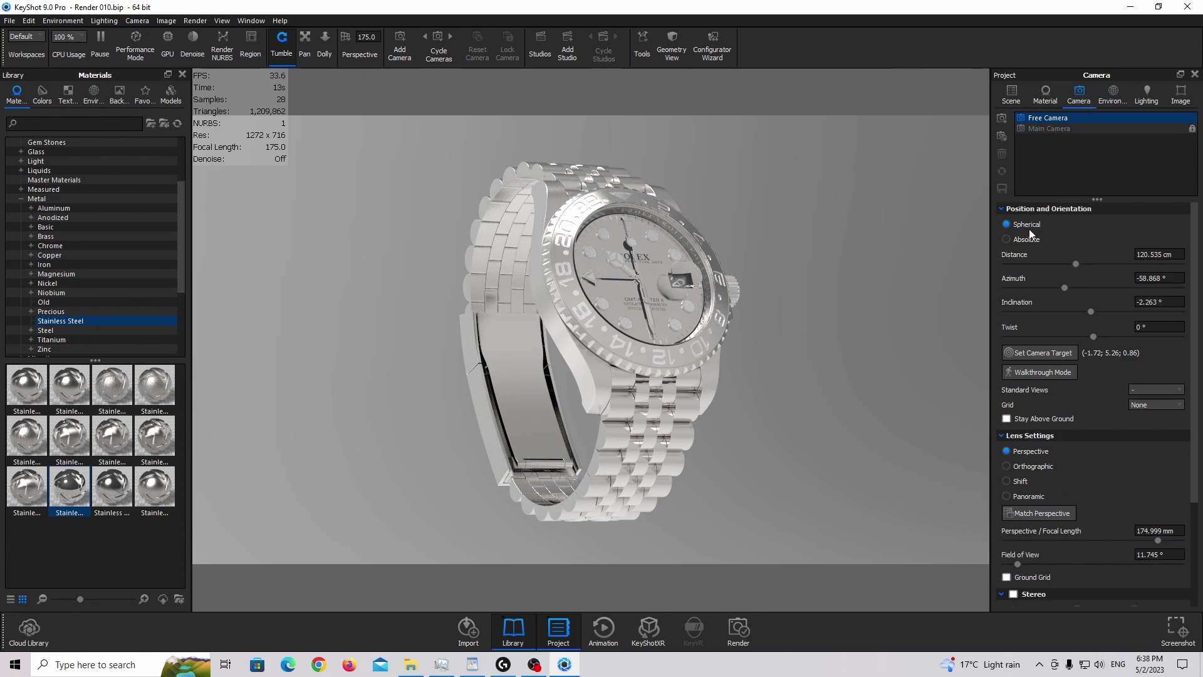
pyautogui.click(1080, 129)
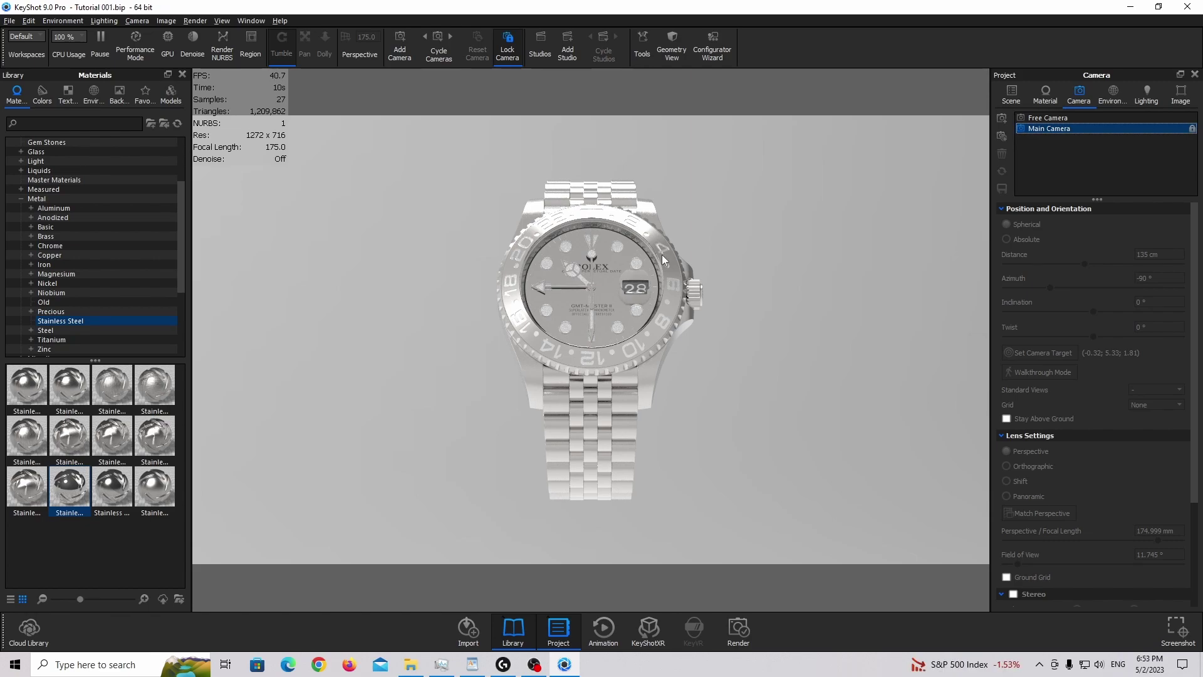
pyautogui.press('e')
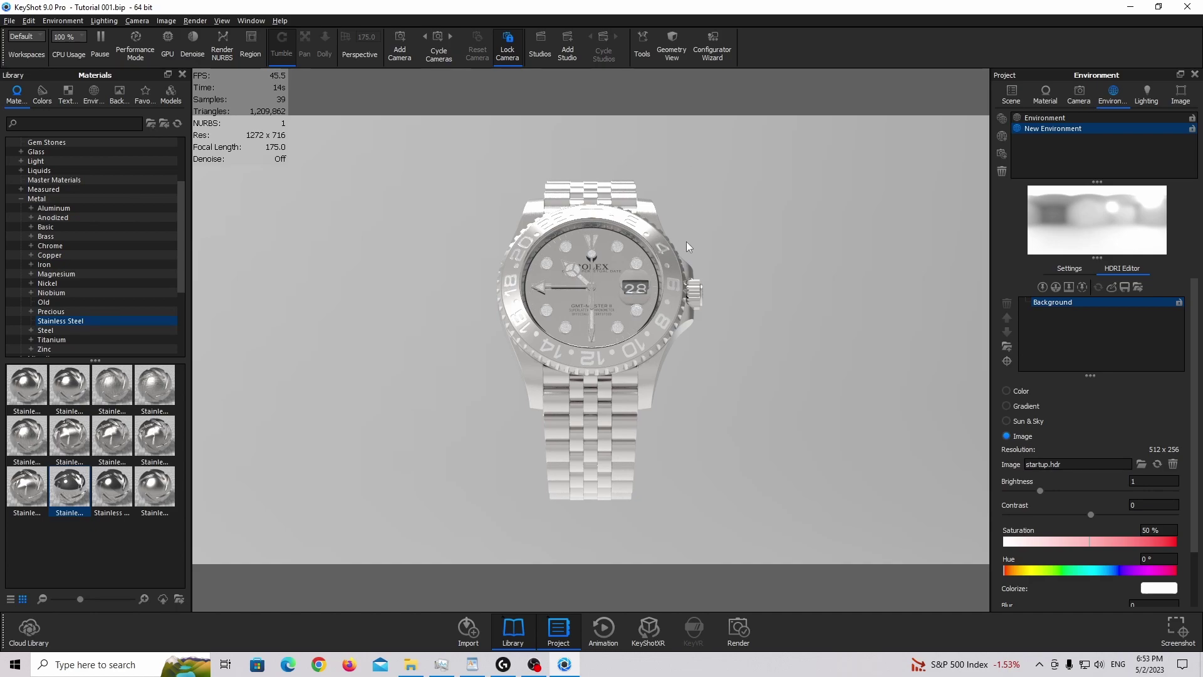
pyautogui.click(1045, 118)
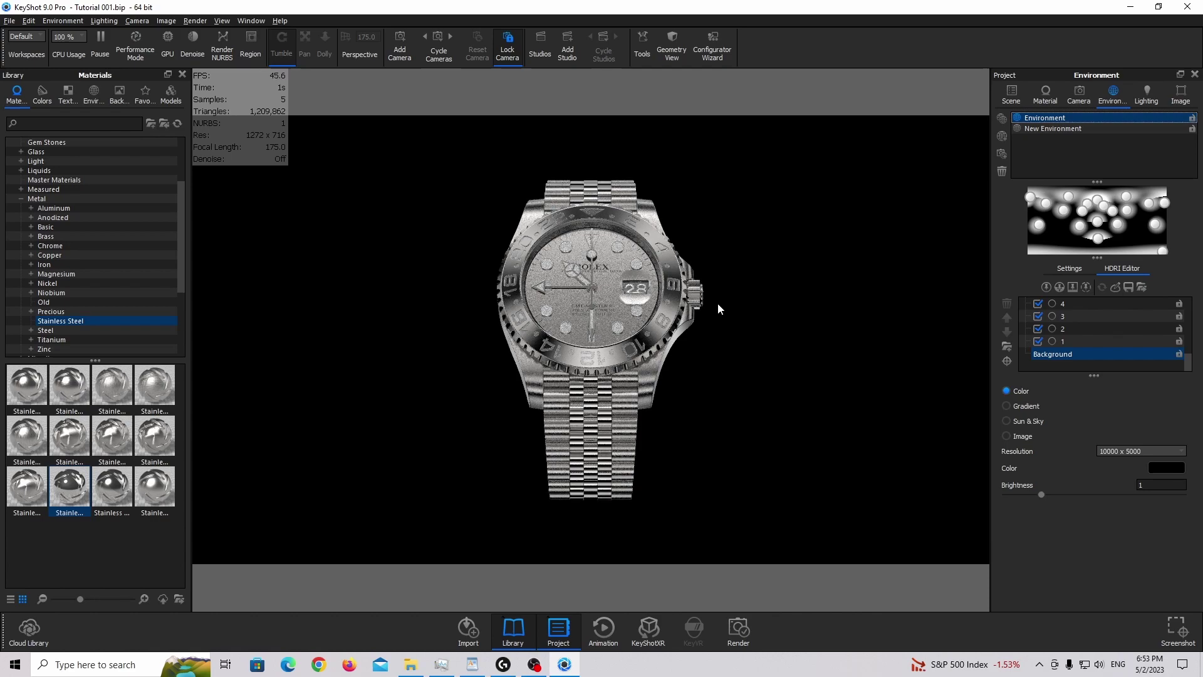
pyautogui.click(1115, 131)
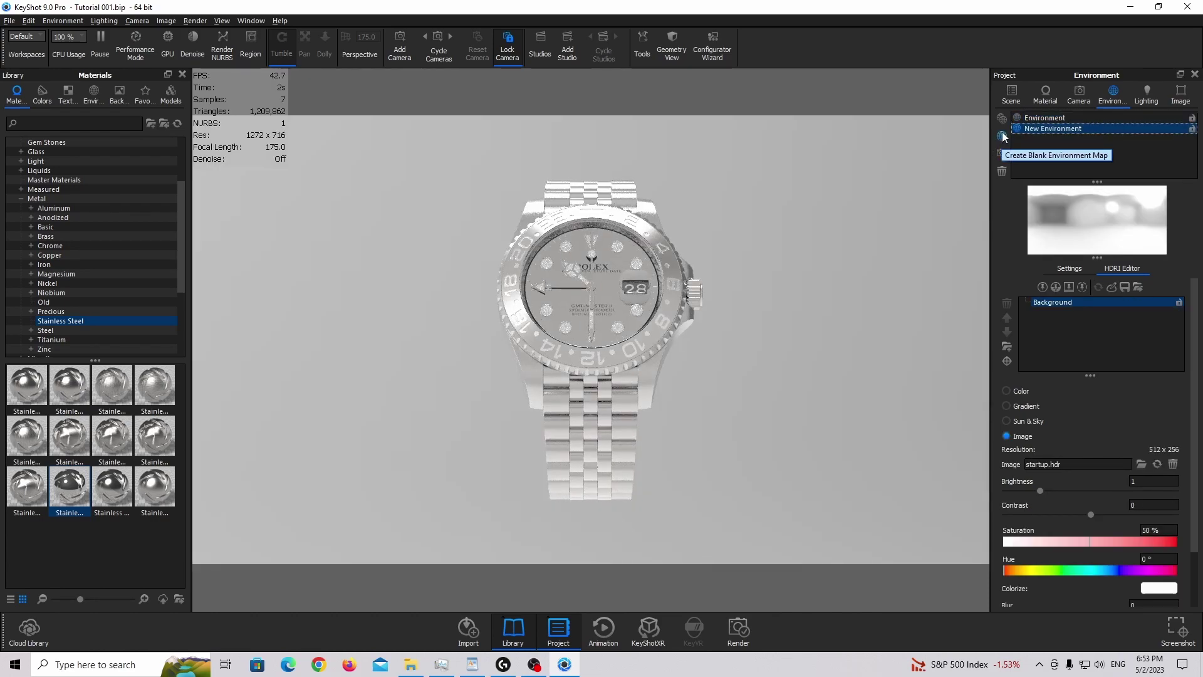
# Create a blank environment map and name it Main Environment
pyautogui.click(1003, 136)
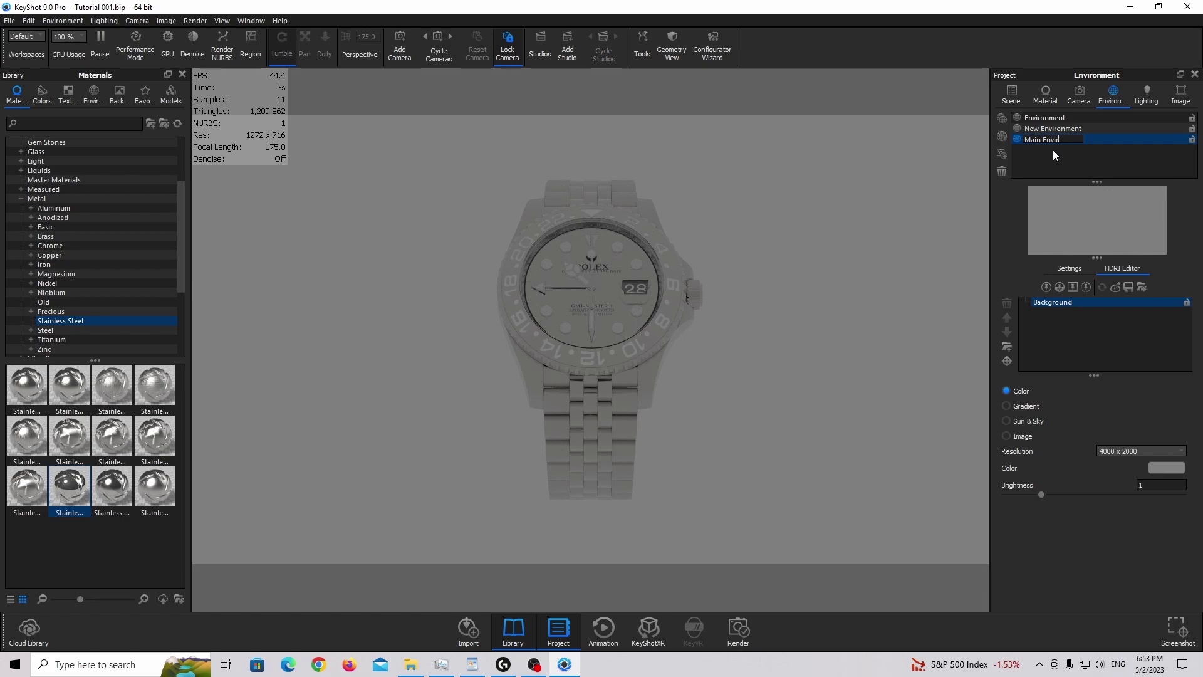
pyautogui.write('Main Environment')
pyautogui.press('Return')
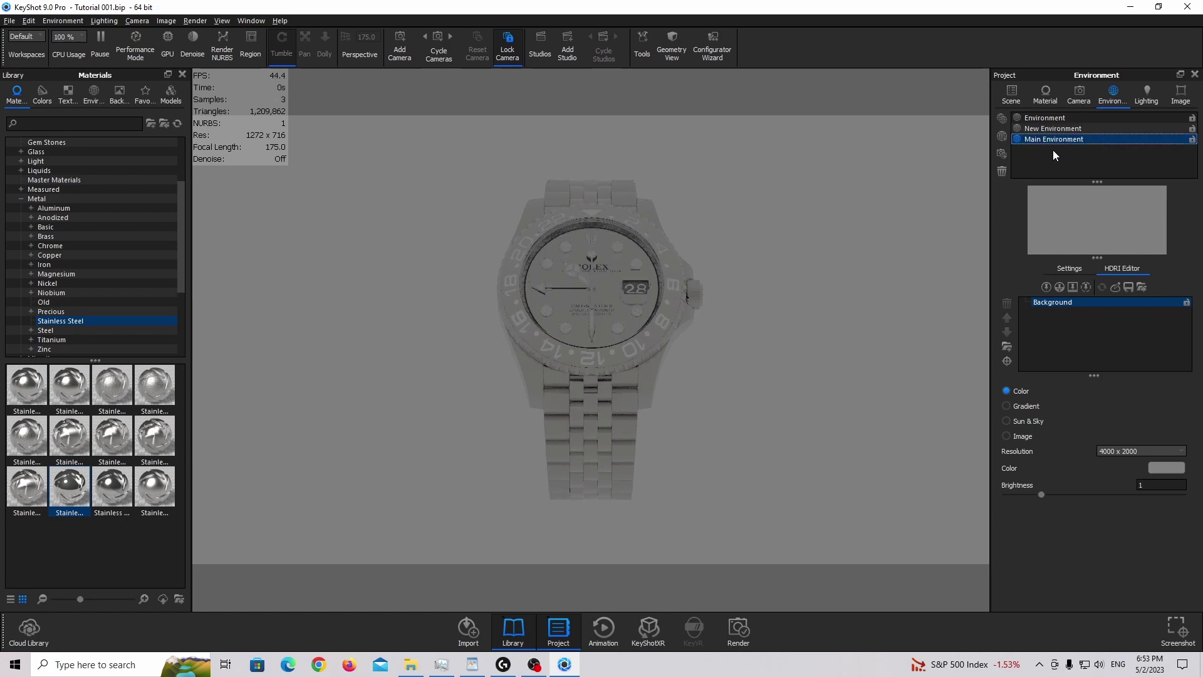
# Switch Main Environment's background from the lighting environment to solid black
pyautogui.click(1073, 268)
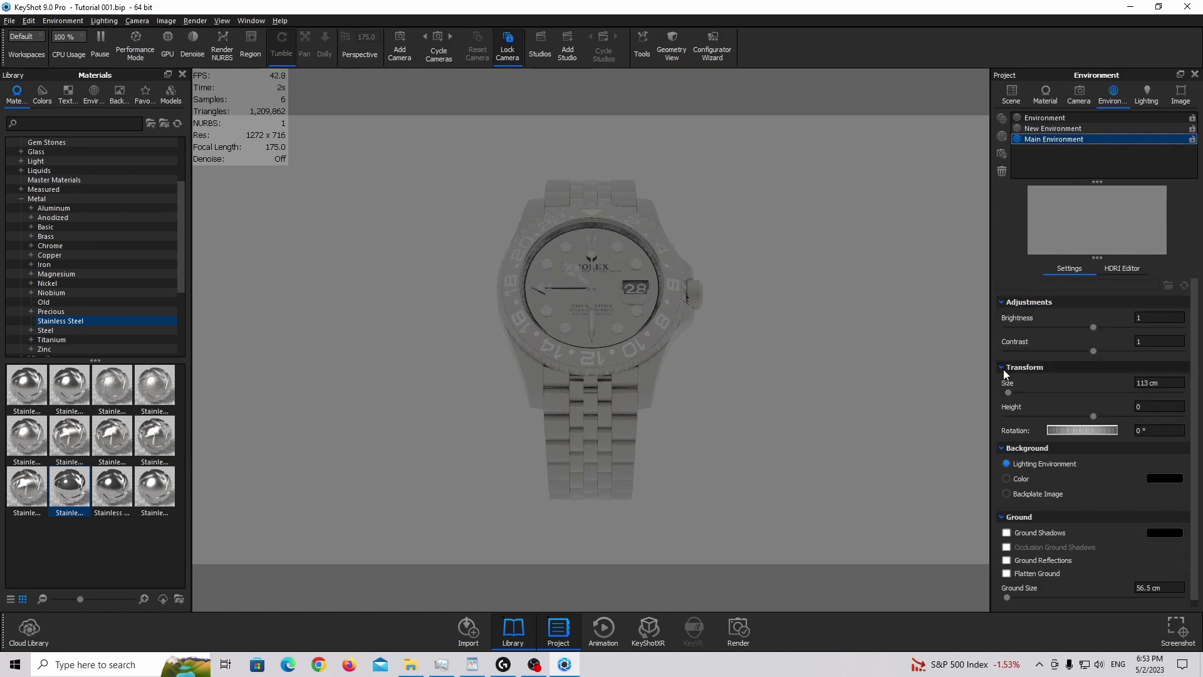
pyautogui.click(1029, 481)
pyautogui.click(1159, 479)
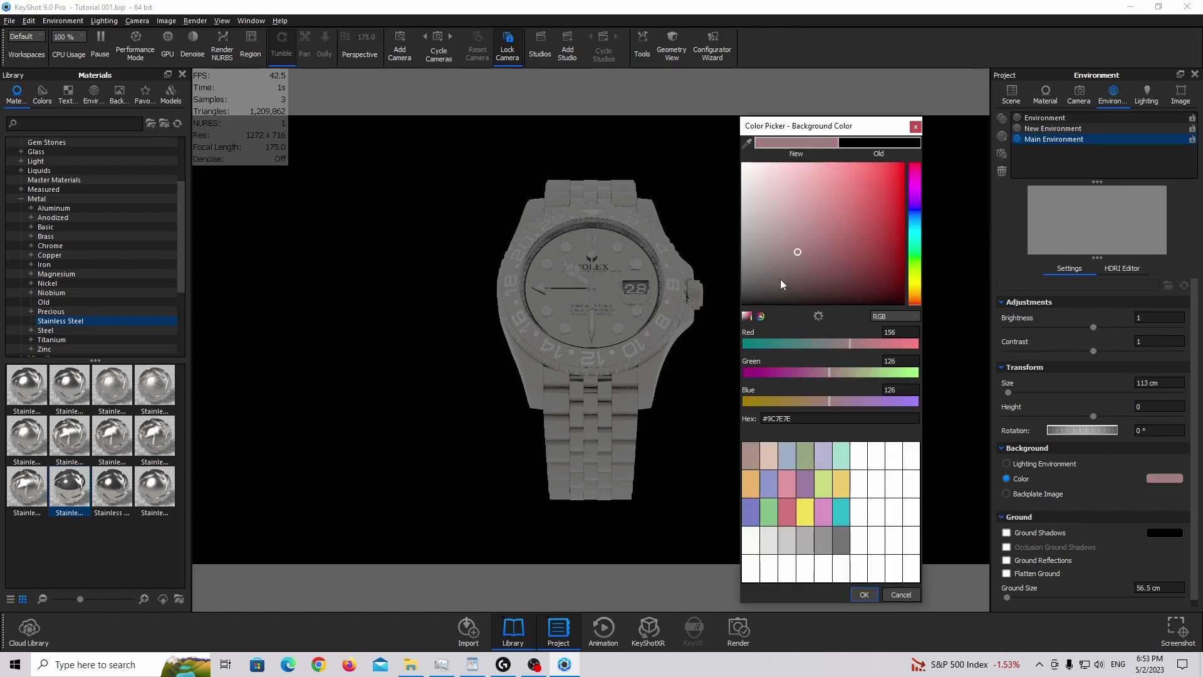
pyautogui.click(901, 594)
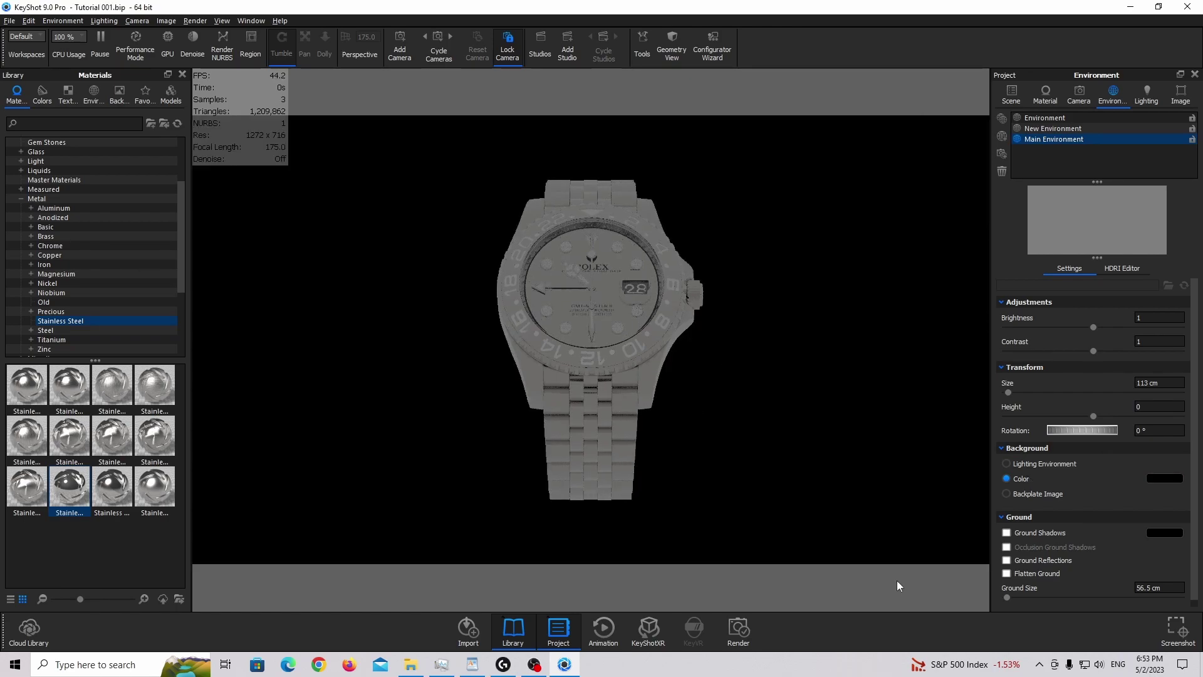
# Try Ground Shadows and Ground Reflections on Main Environment, and turn both off again
pyautogui.click(1042, 533)
pyautogui.click(1023, 558)
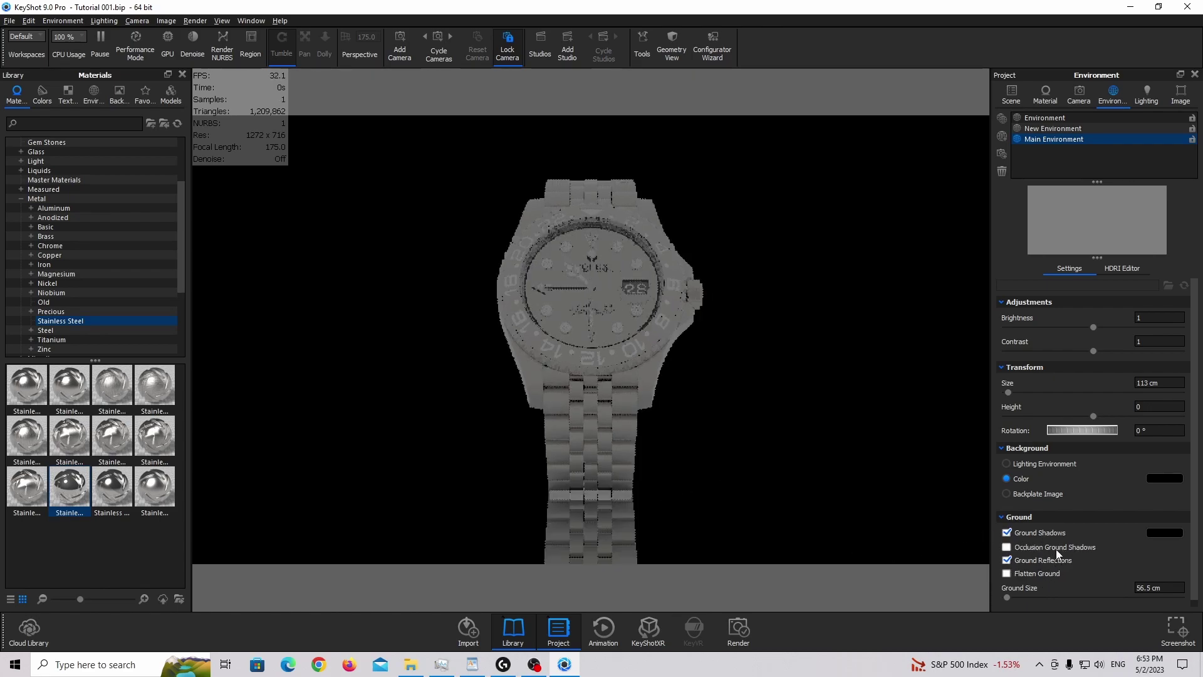
pyautogui.click(1020, 558)
pyautogui.click(1016, 530)
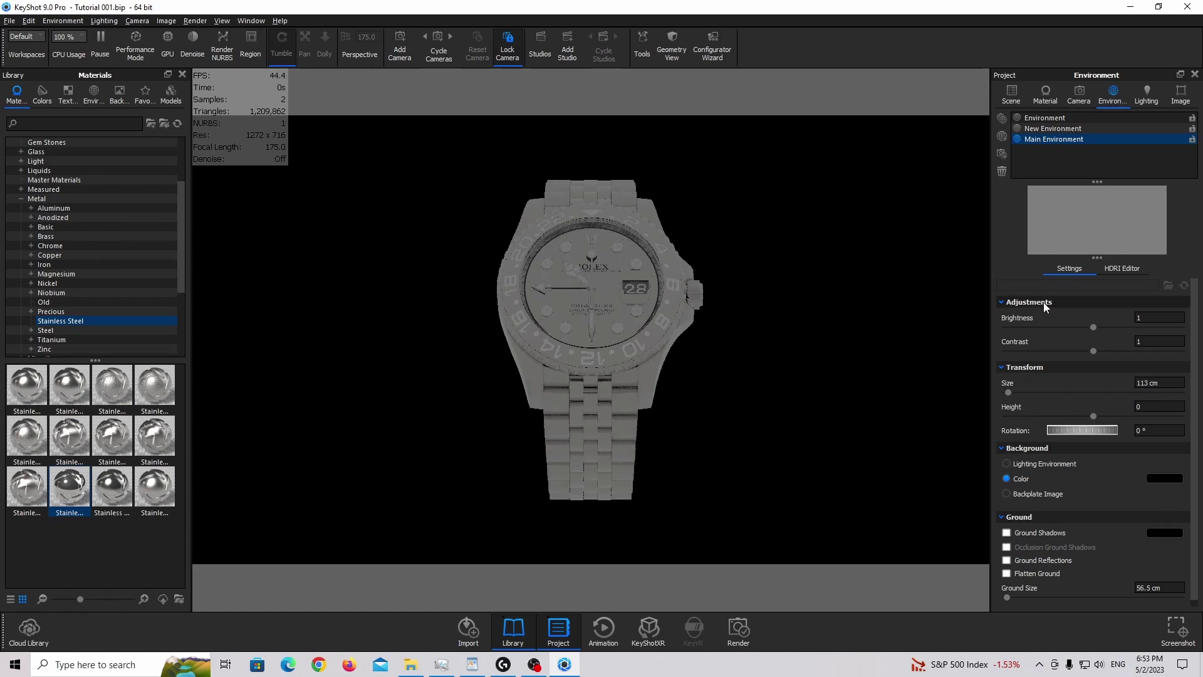
# Set the resolution of Main Environment's HDRI background to 10000 x 5000
pyautogui.click(1118, 271)
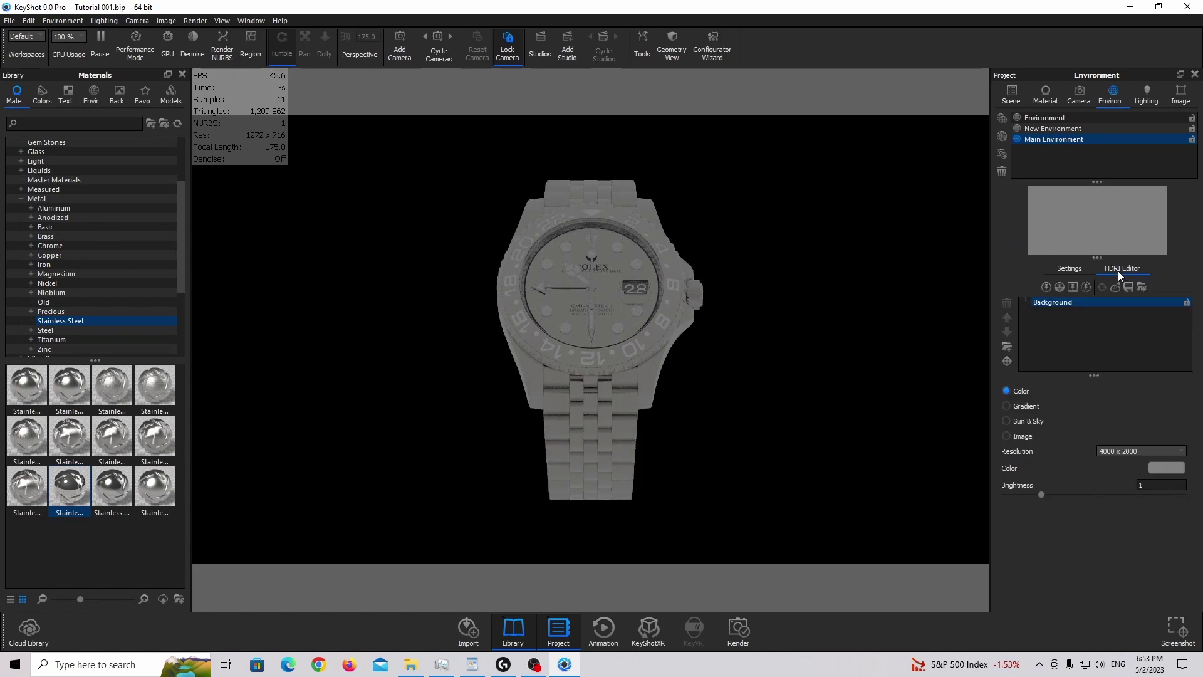
pyautogui.click(1129, 449)
pyautogui.click(1135, 484)
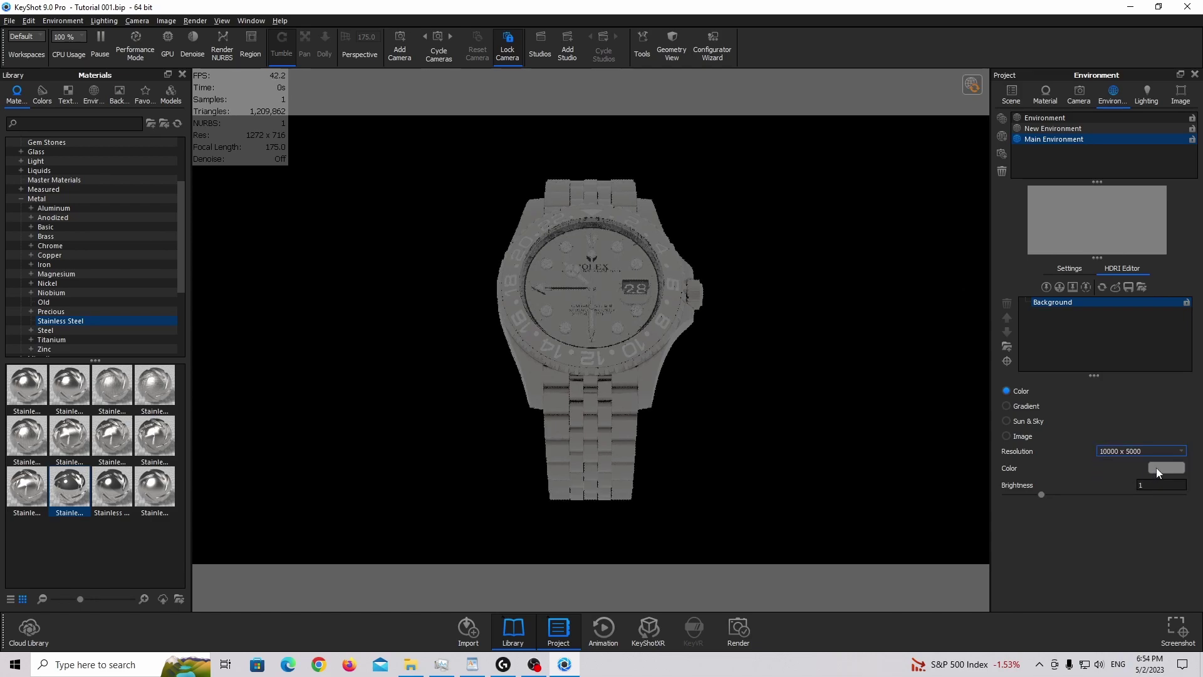
# Change the HDRI background color of Main Environment to black
pyautogui.click(1157, 467)
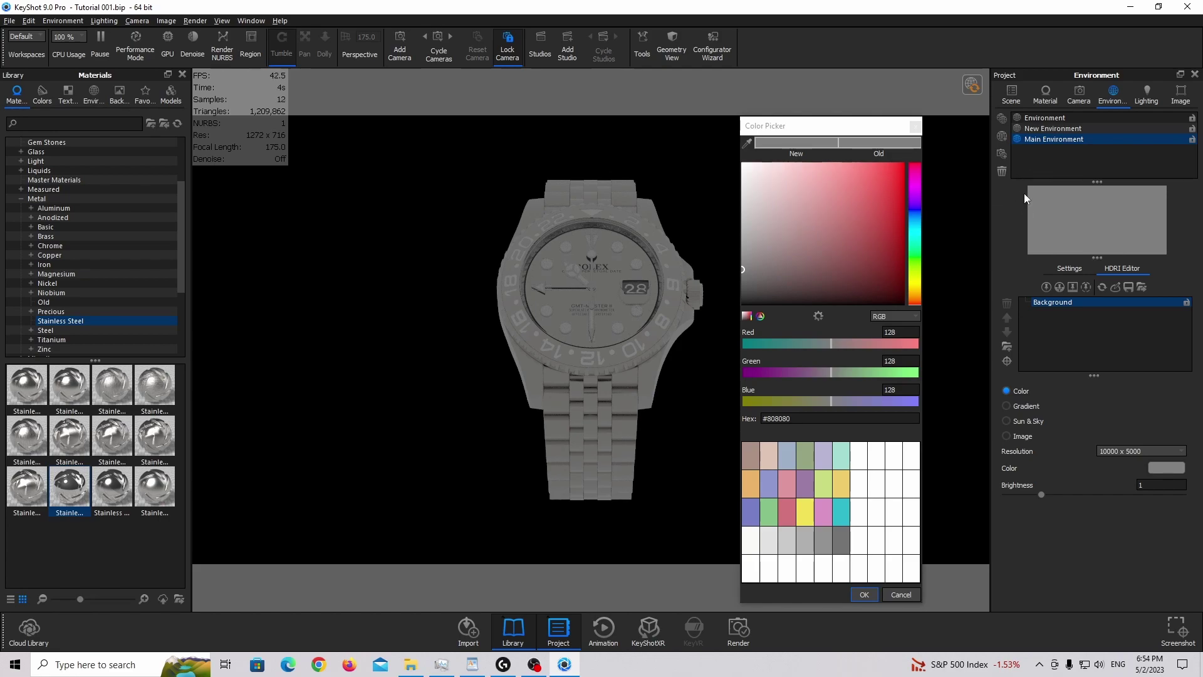
pyautogui.moveTo(835, 203); pyautogui.dragTo(737, 550)
pyautogui.click(863, 594)
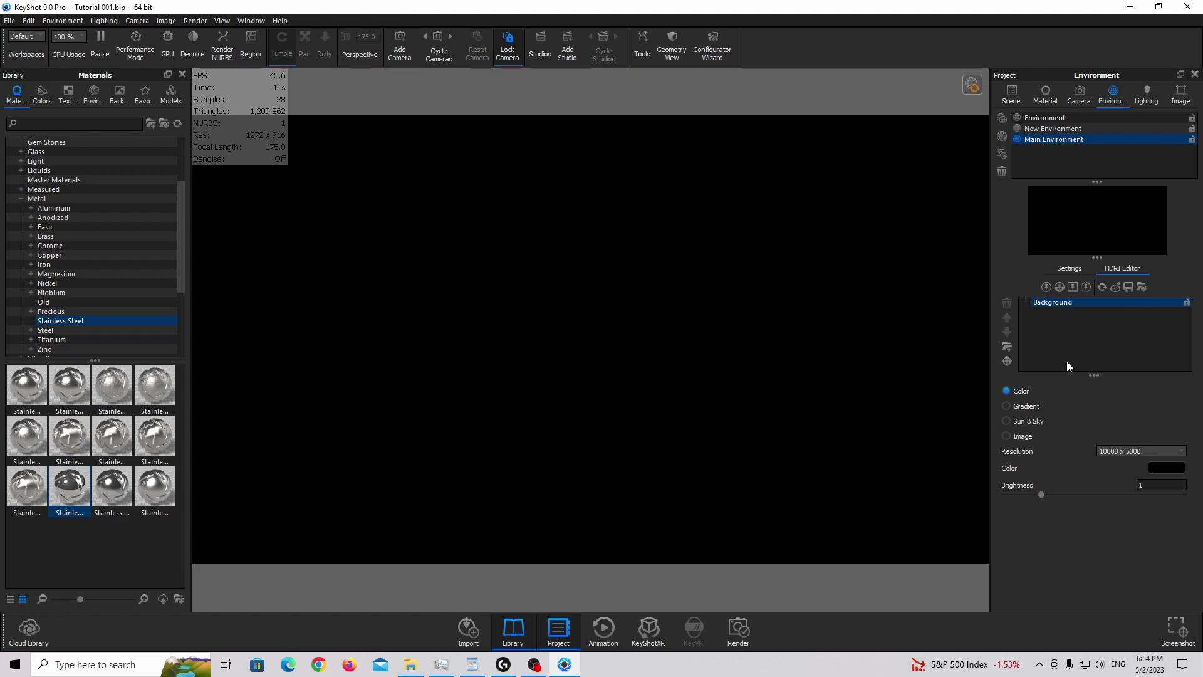
# Add a circular light pin to the HDRI and move it to about 88.56° azimuth and 40.5° elevation
pyautogui.click(1047, 287)
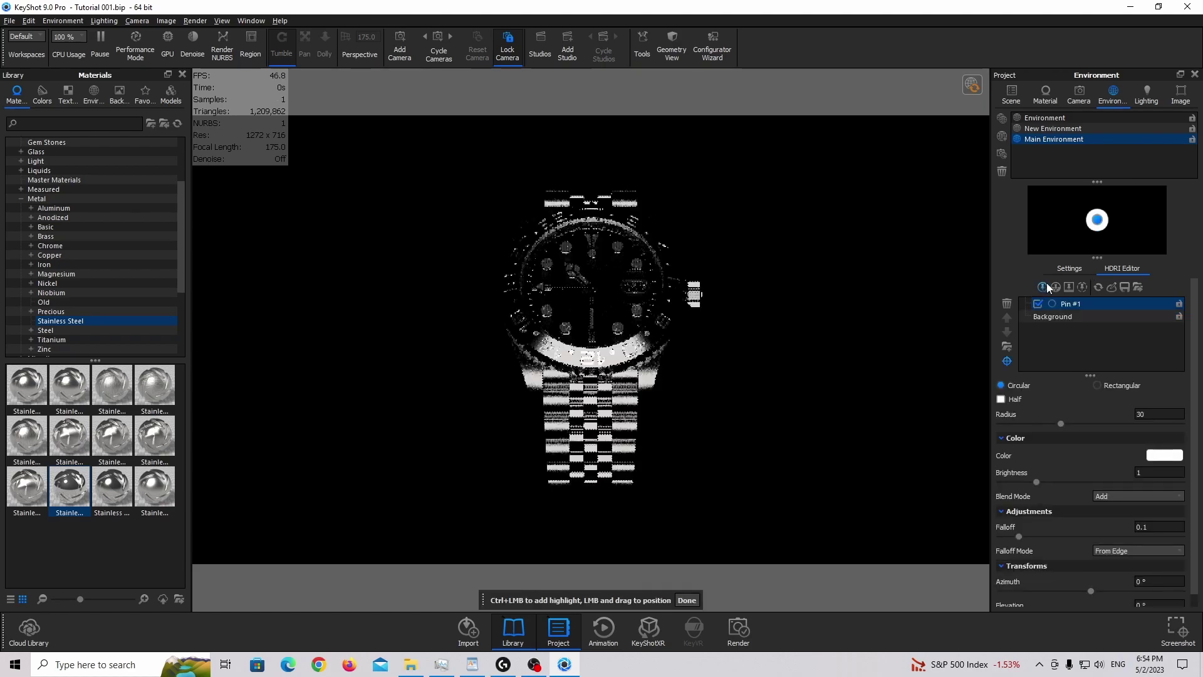
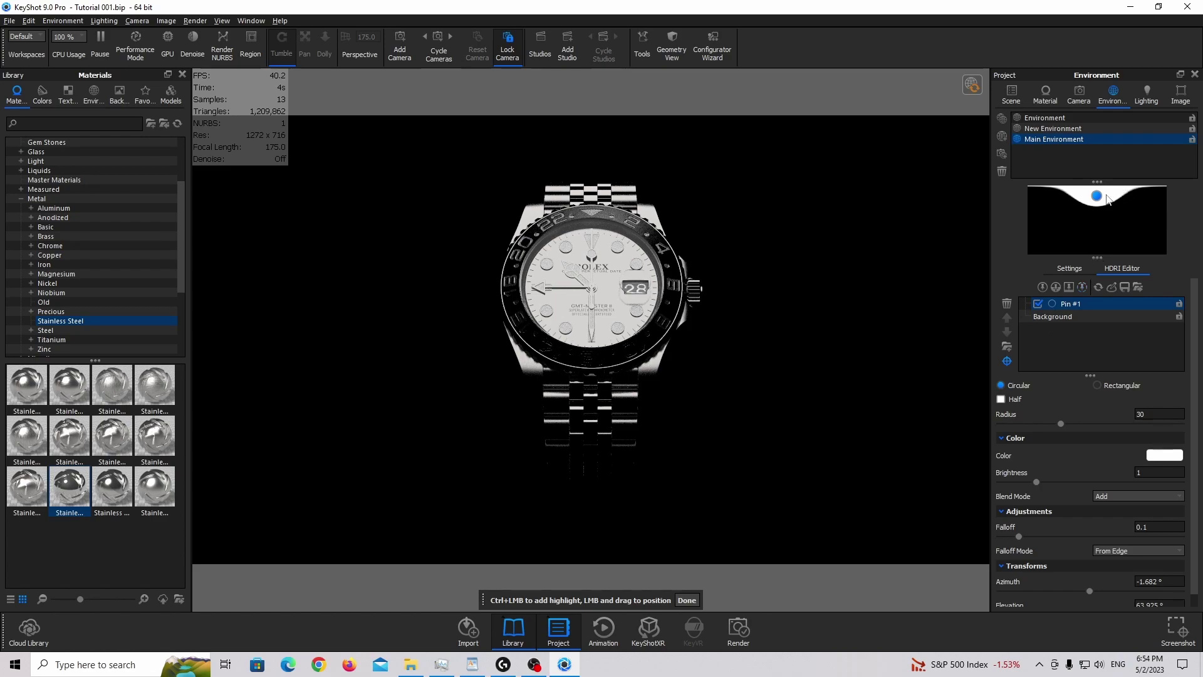
pyautogui.moveTo(1097, 196)
pyautogui.mouseDown()
pyautogui.moveTo(1054, 204)
pyautogui.moveTo(1096, 229)
pyautogui.moveTo(1065, 194)
pyautogui.moveTo(1043, 211)
pyautogui.moveTo(1091, 203)
pyautogui.mouseUp()
pyautogui.scroll(-1, 1066, 547)
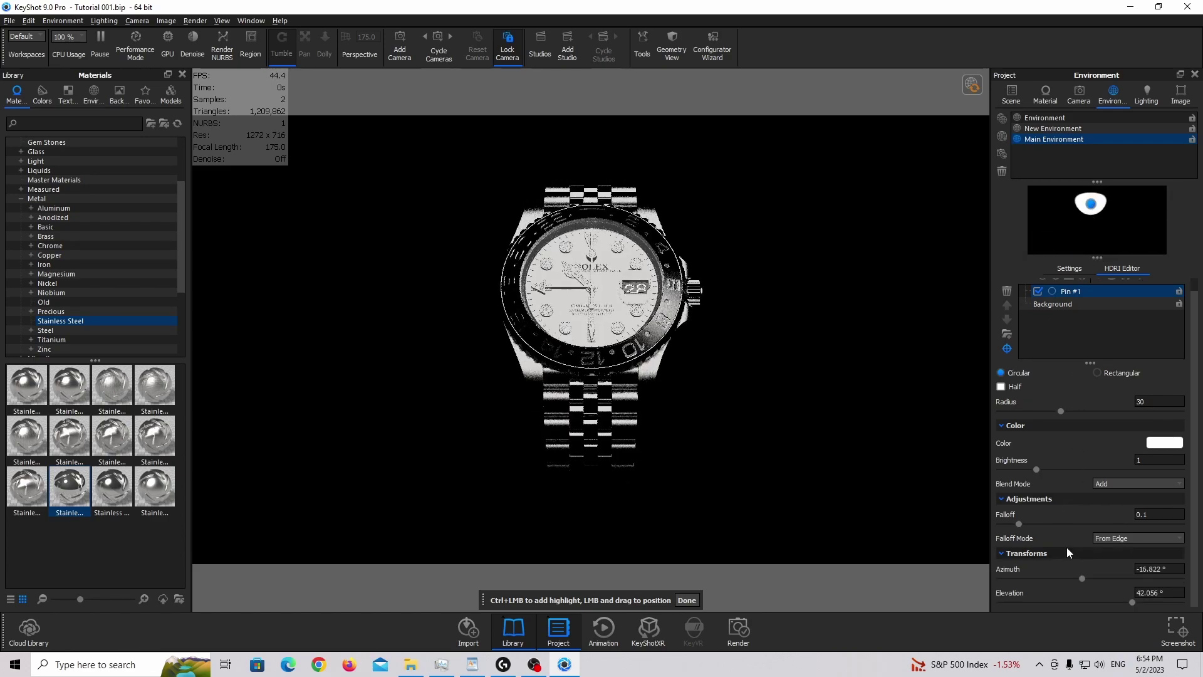
pyautogui.moveTo(1082, 578); pyautogui.dragTo(1131, 603)
pyautogui.scroll(1, 1092, 372)
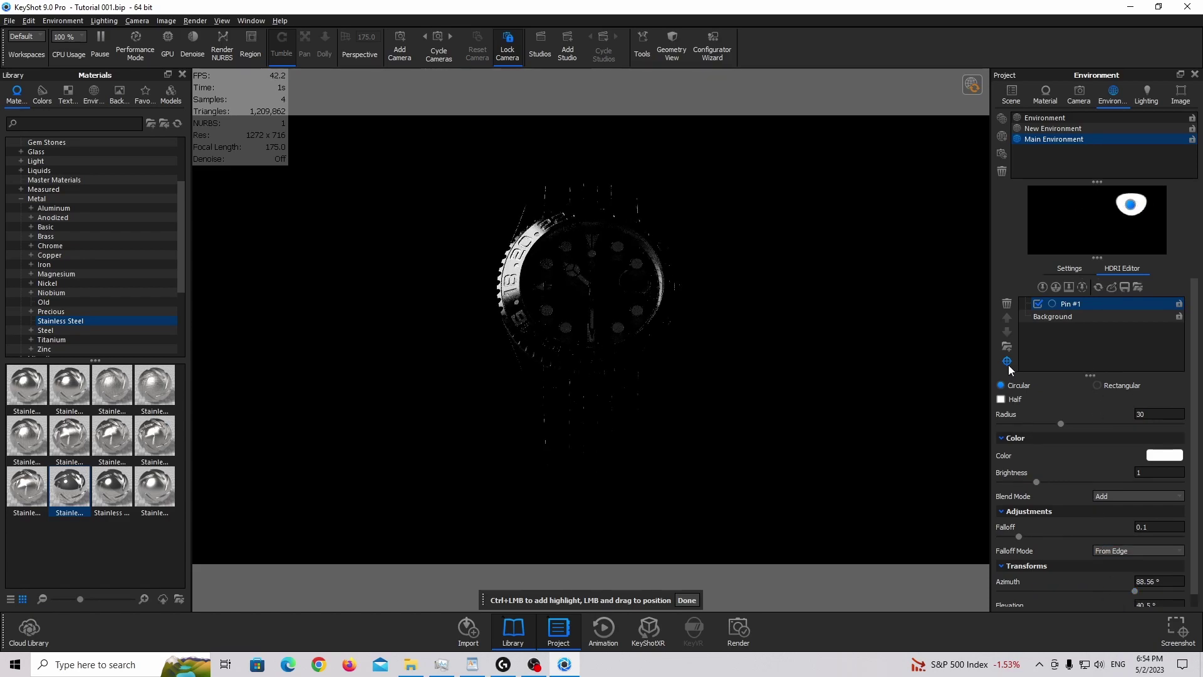
# Reposition the pin by placing its highlight directly on parts of the watch, ending at about -11.7° azimuth and 77.9° elevation
pyautogui.click(560, 408)
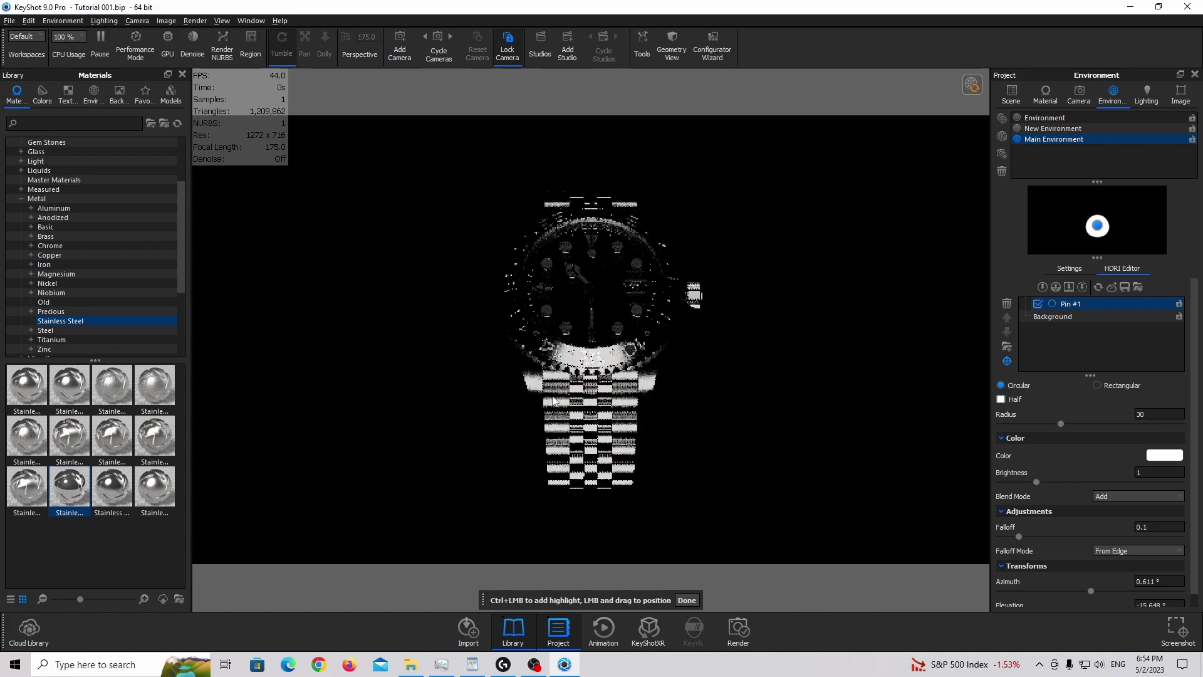
pyautogui.click(575, 205)
pyautogui.click(669, 339)
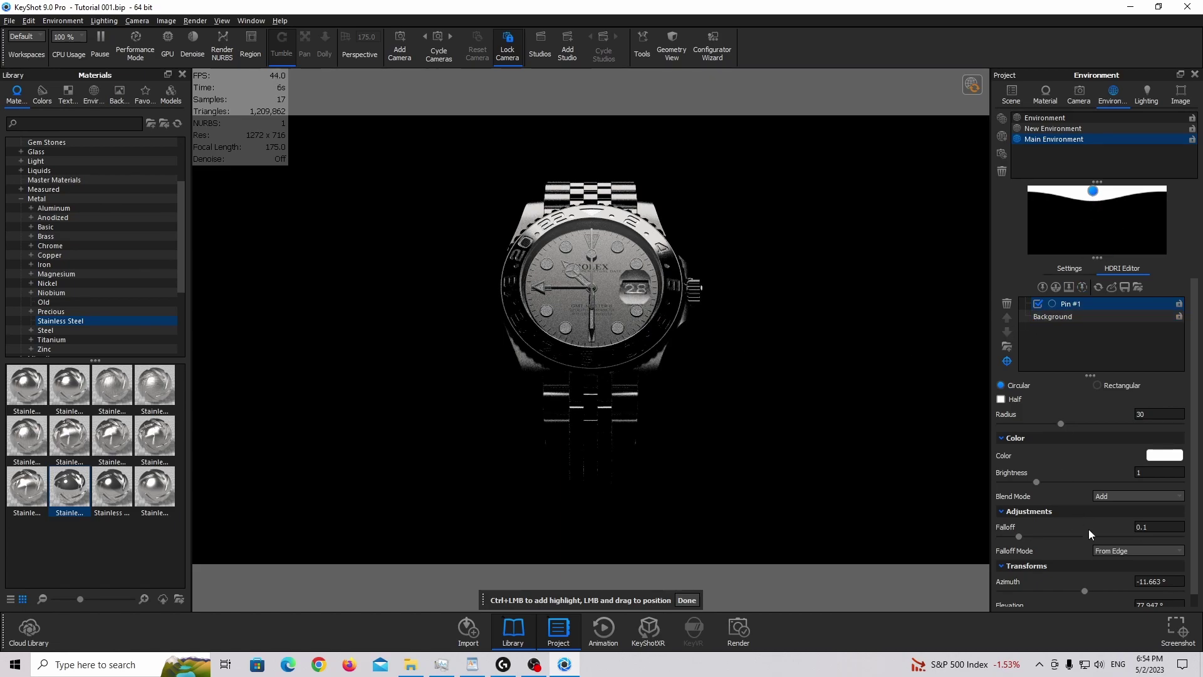
# Reposition Pin #1 in the HDRI preview to about 22.4° elevation and set its azimuth to 0°
pyautogui.moveTo(1100, 201); pyautogui.dragTo(1084, 211)
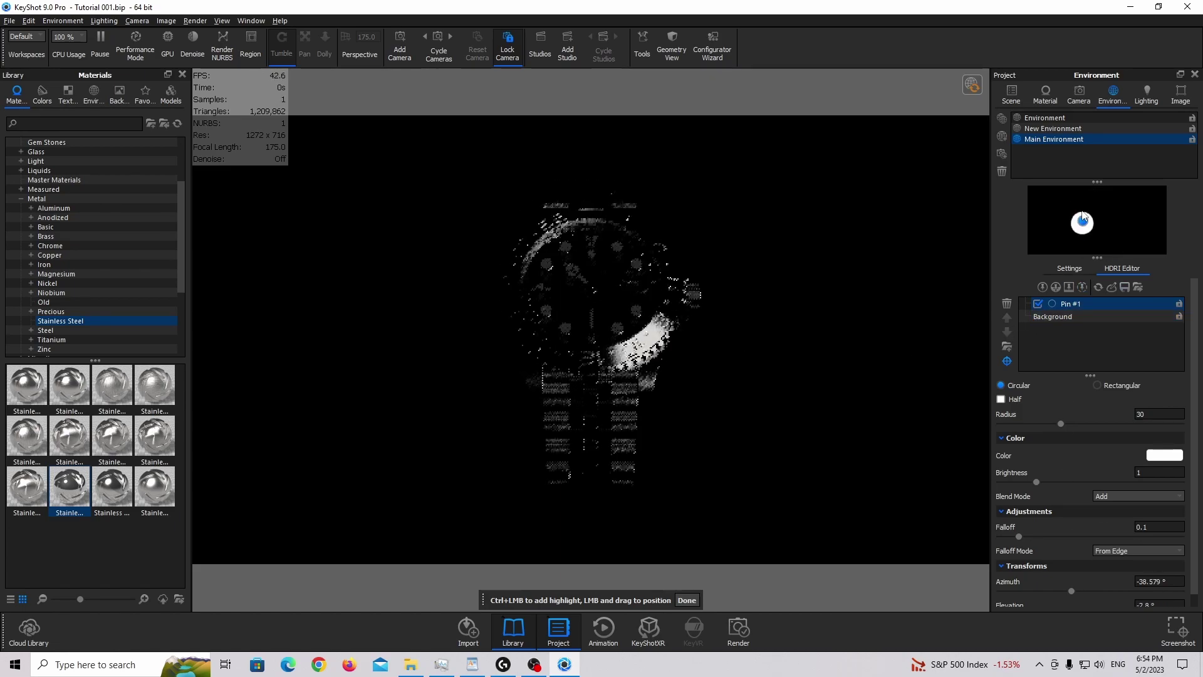
pyautogui.click(1178, 571)
pyautogui.hotkey('ctrl', 'a')
pyautogui.write('0')
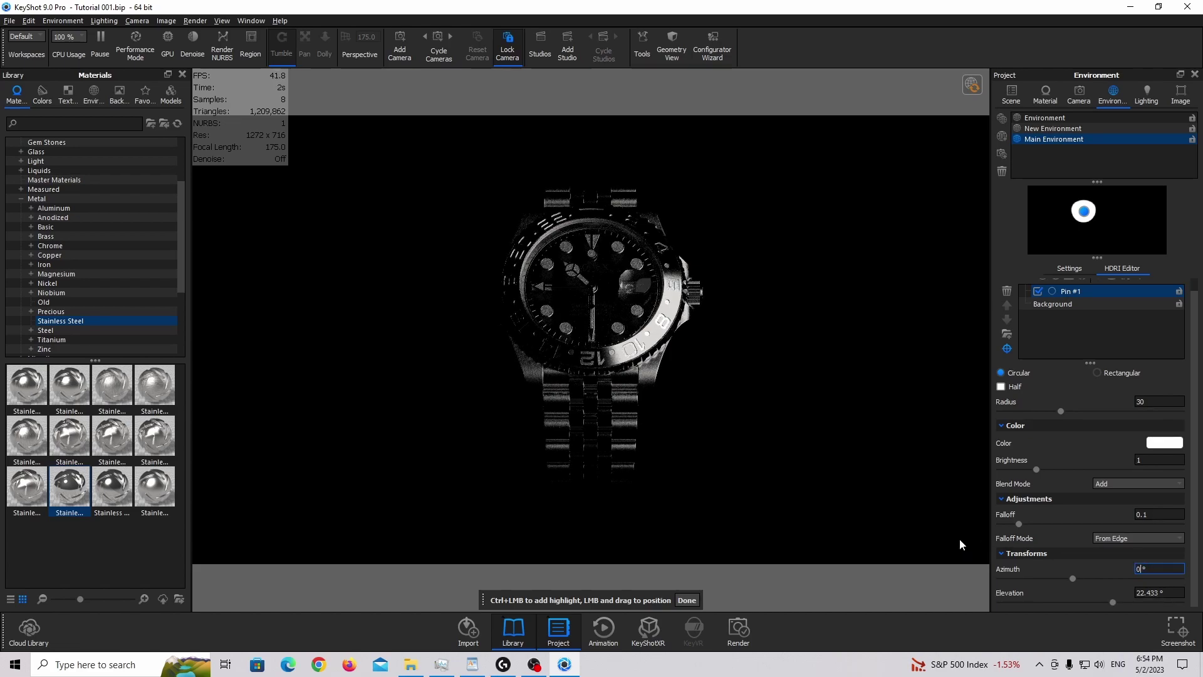
pyautogui.press('Return')
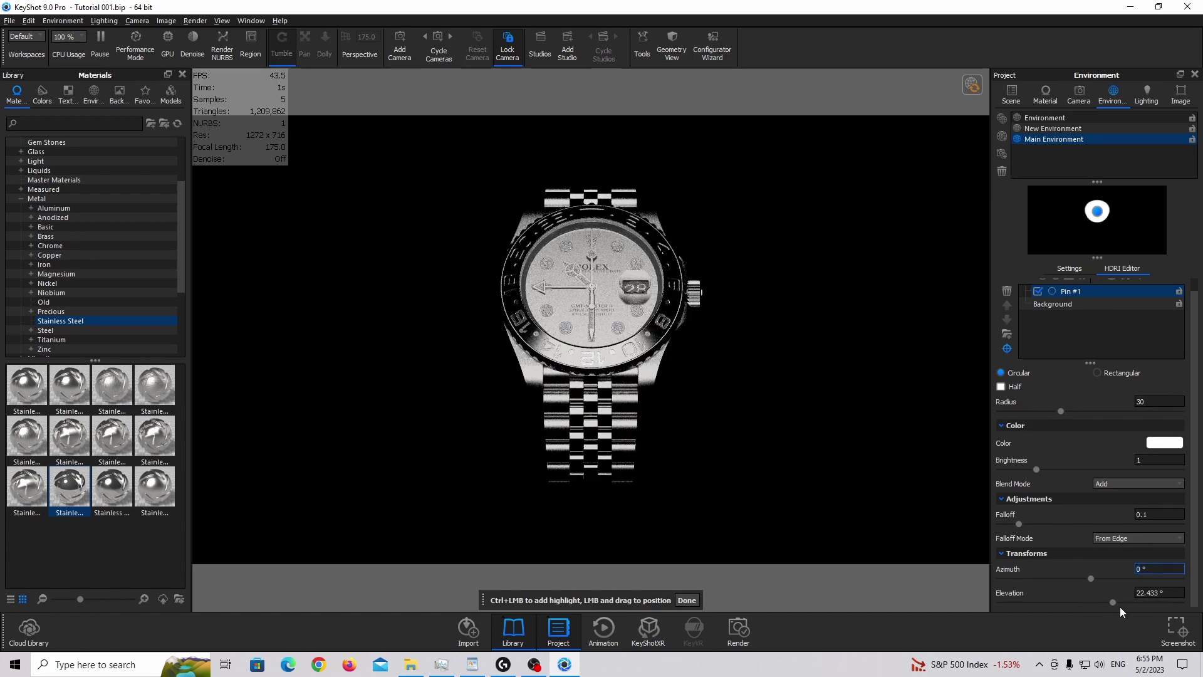
# Make Pin #1 a half circle with falloff 1 and raise its elevation to about 51.66°
pyautogui.click(1013, 389)
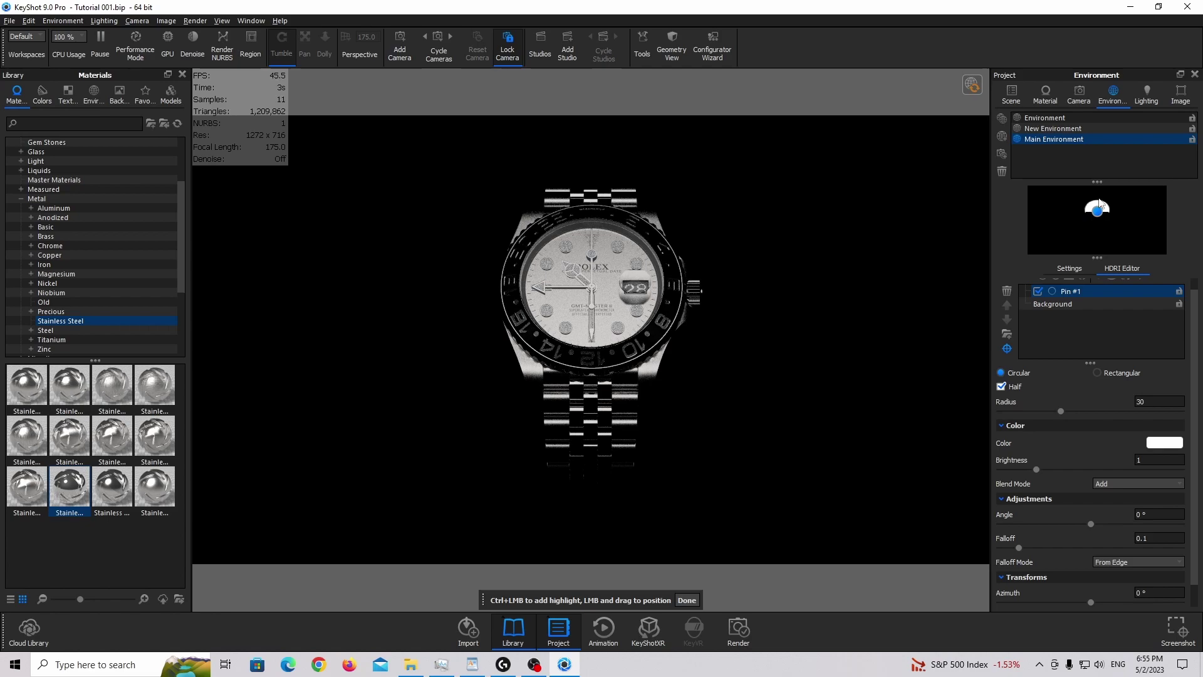
pyautogui.moveTo(1019, 547); pyautogui.dragTo(1163, 549)
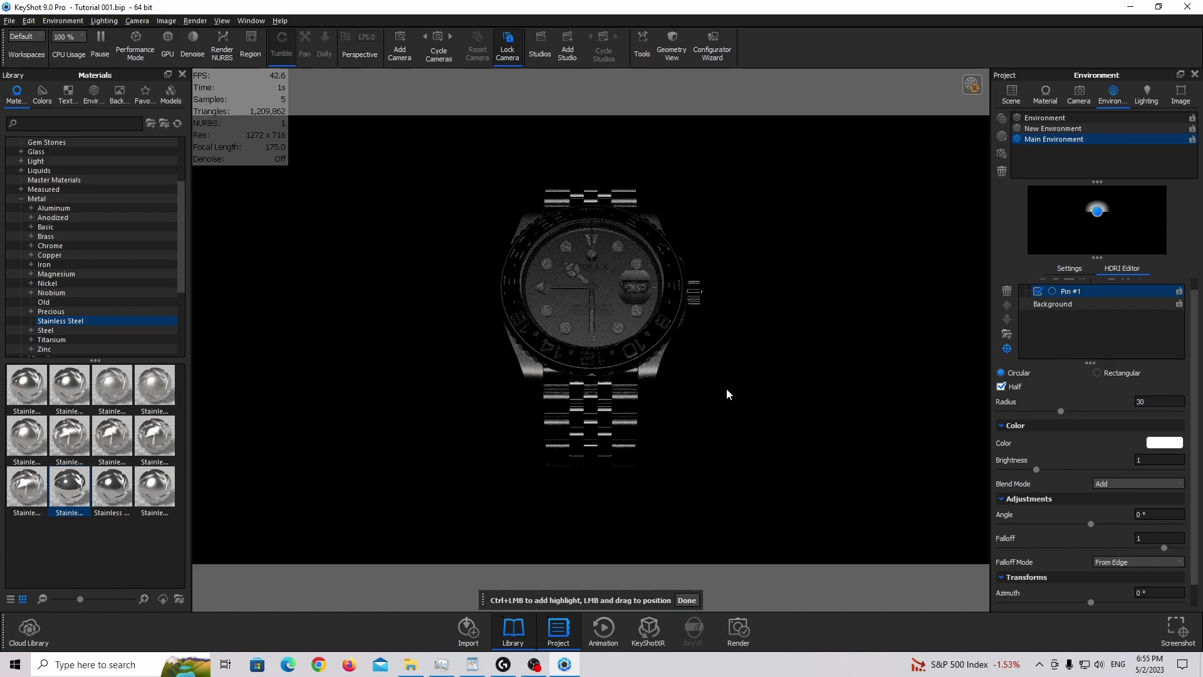
pyautogui.scroll(-1, 1110, 516)
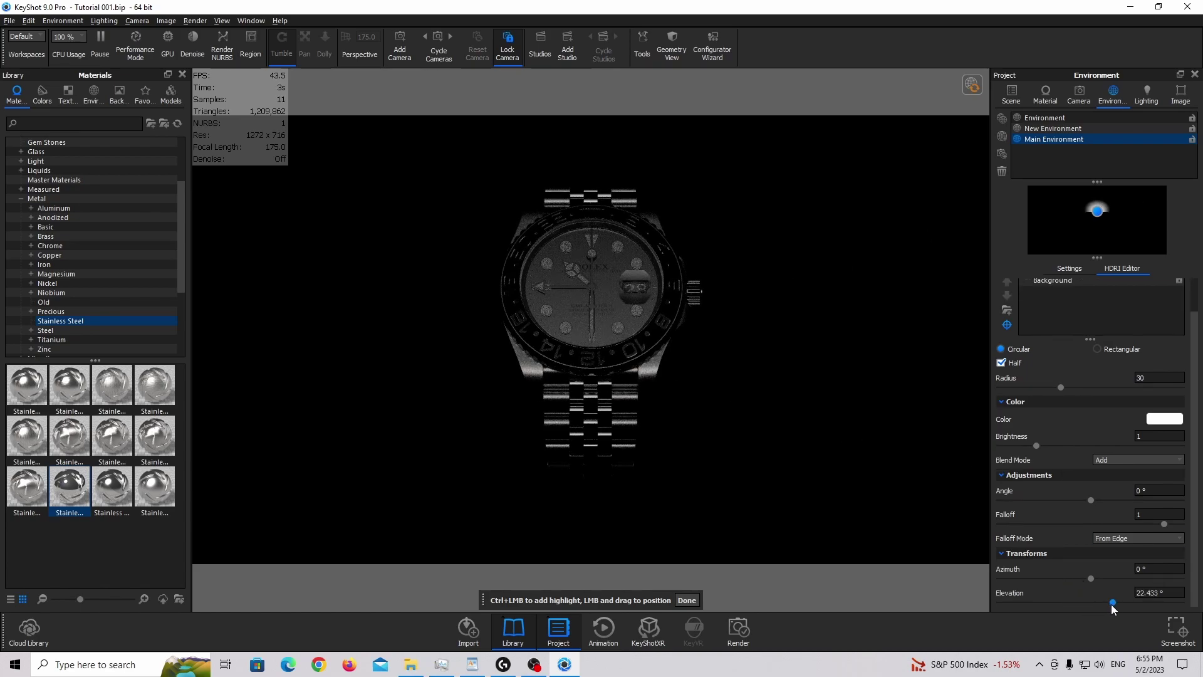
pyautogui.moveTo(1112, 604); pyautogui.dragTo(1142, 593)
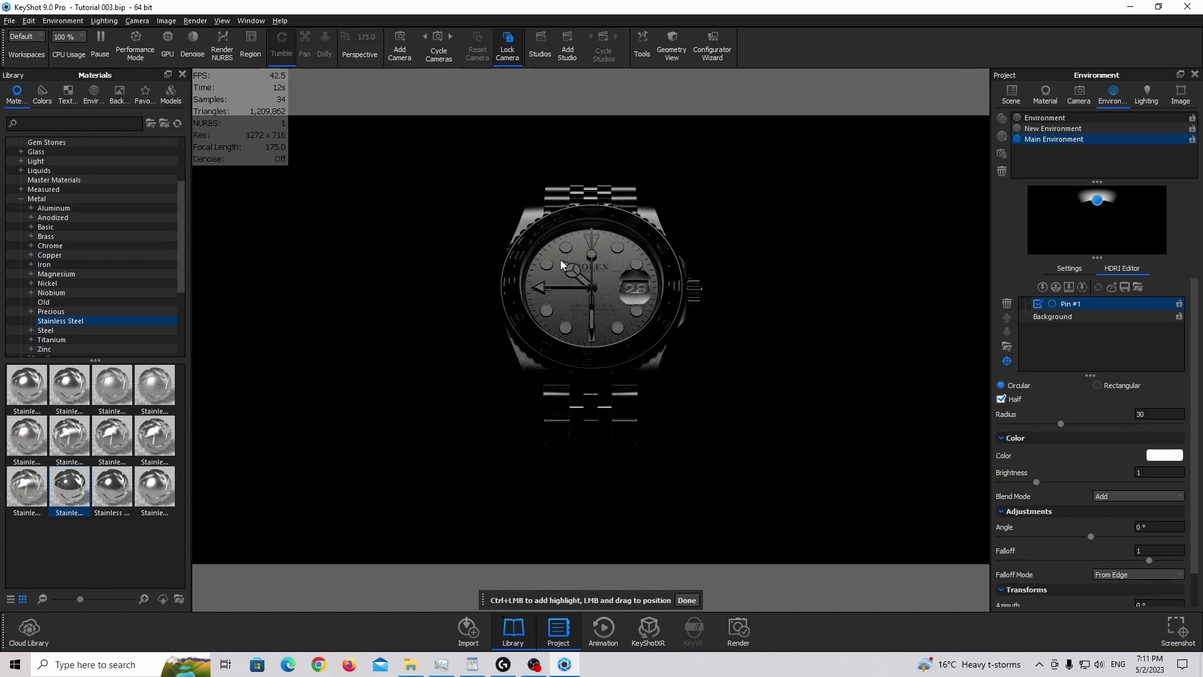
# Try a brightness of 3 on Pin #1, settling on 1.75
pyautogui.doubleClick(1158, 474)
pyautogui.write('3')
pyautogui.press('Return')
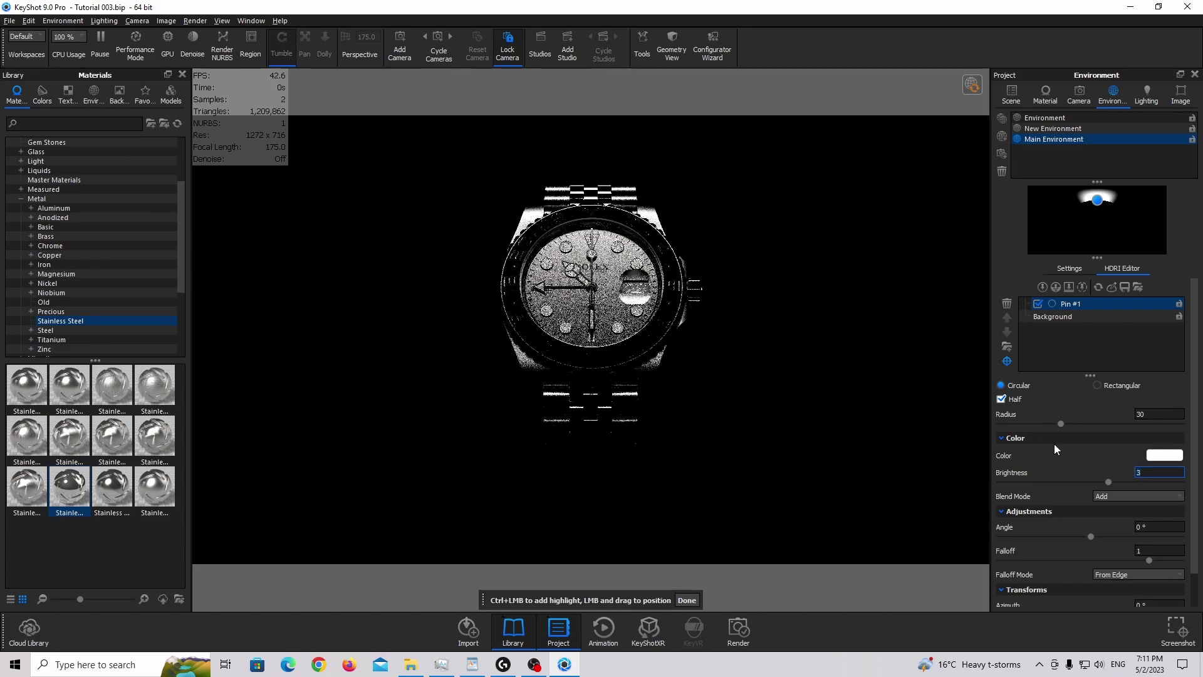
pyautogui.write('1.75')
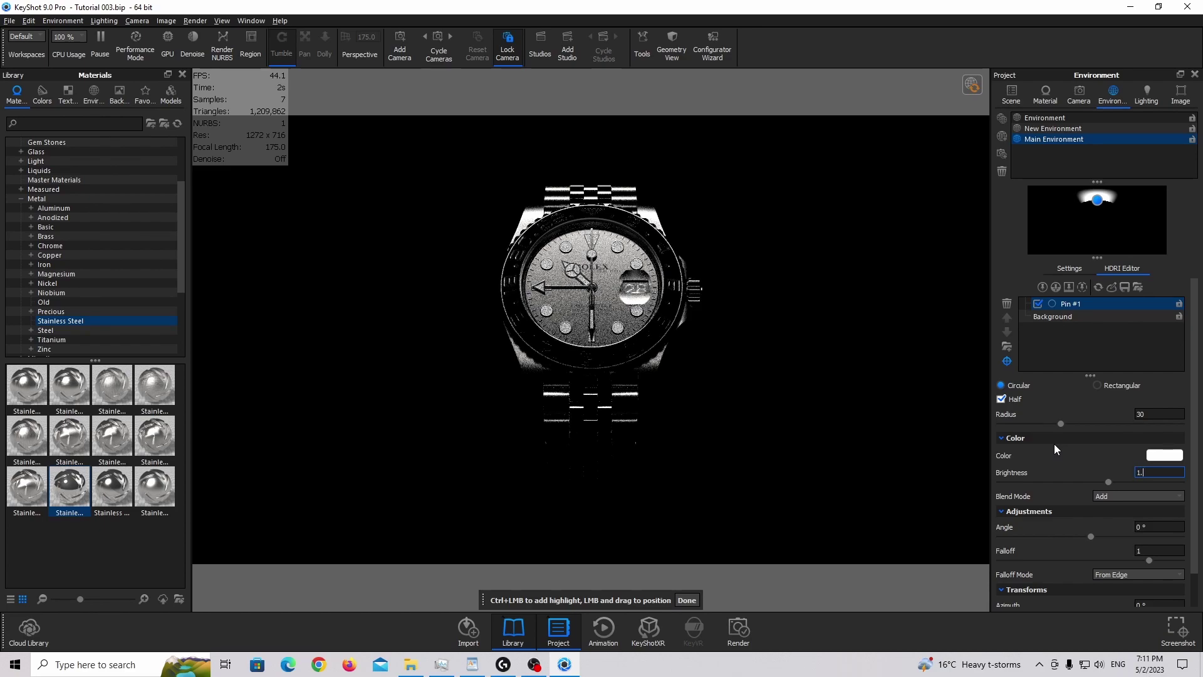
pyautogui.press('Return')
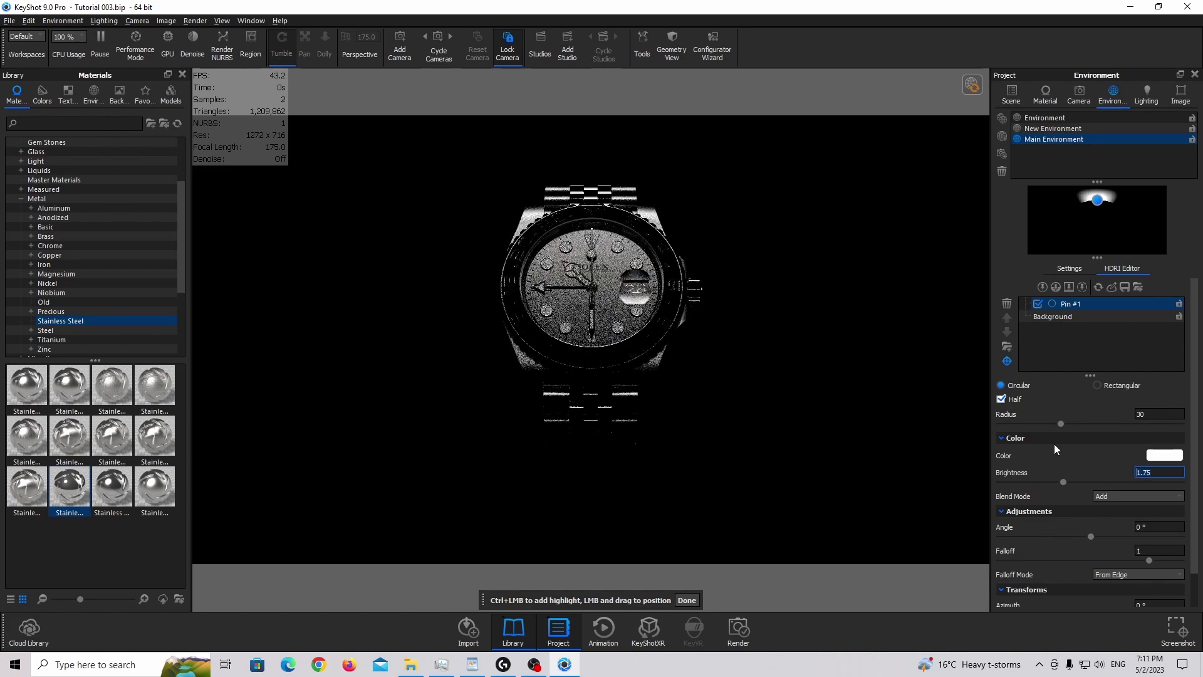
pyautogui.click(1055, 286)
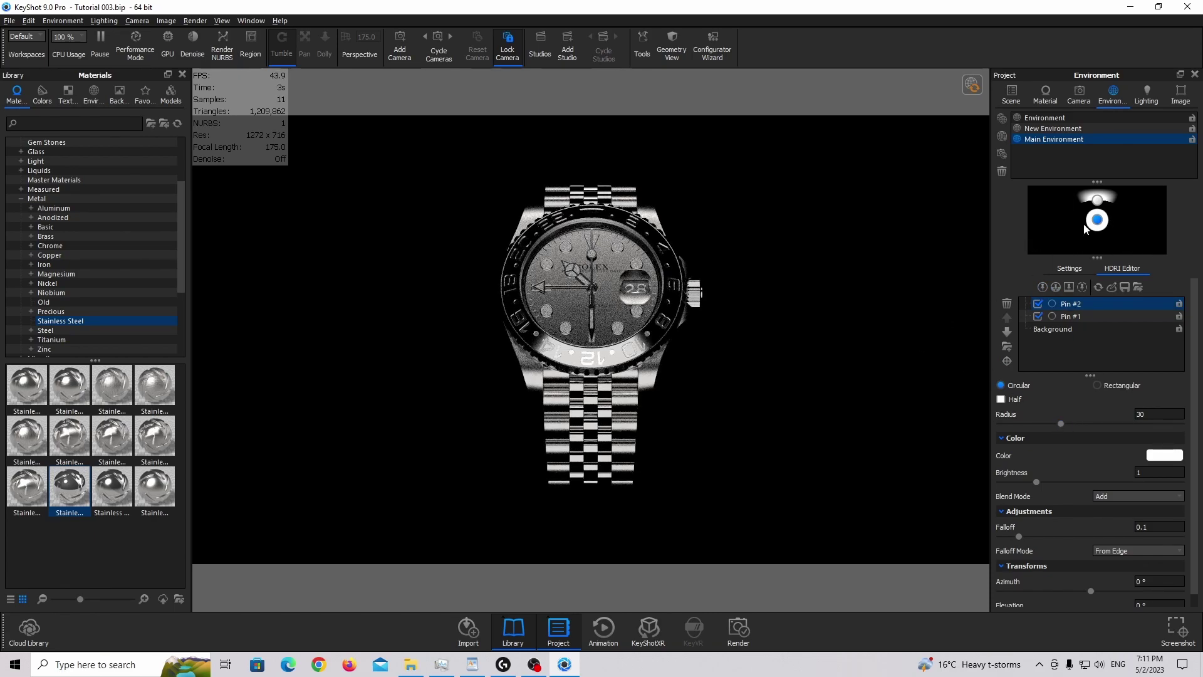
pyautogui.moveTo(1060, 425); pyautogui.dragTo(1078, 422)
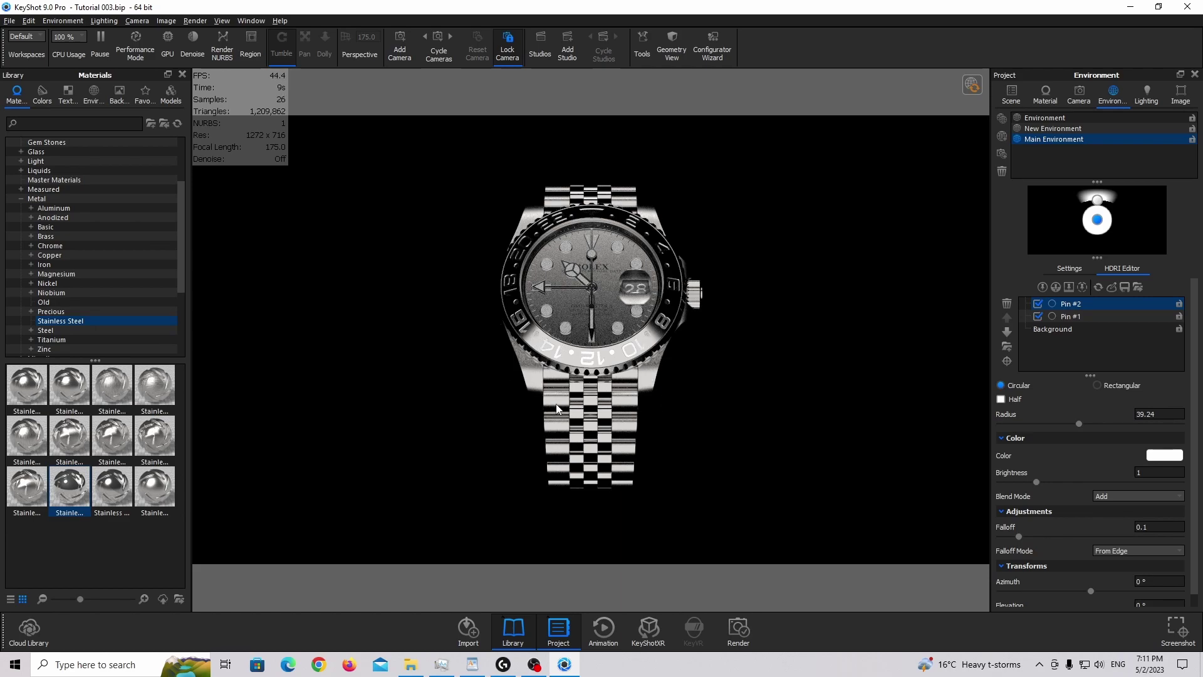
pyautogui.moveTo(1098, 219); pyautogui.dragTo(1083, 222)
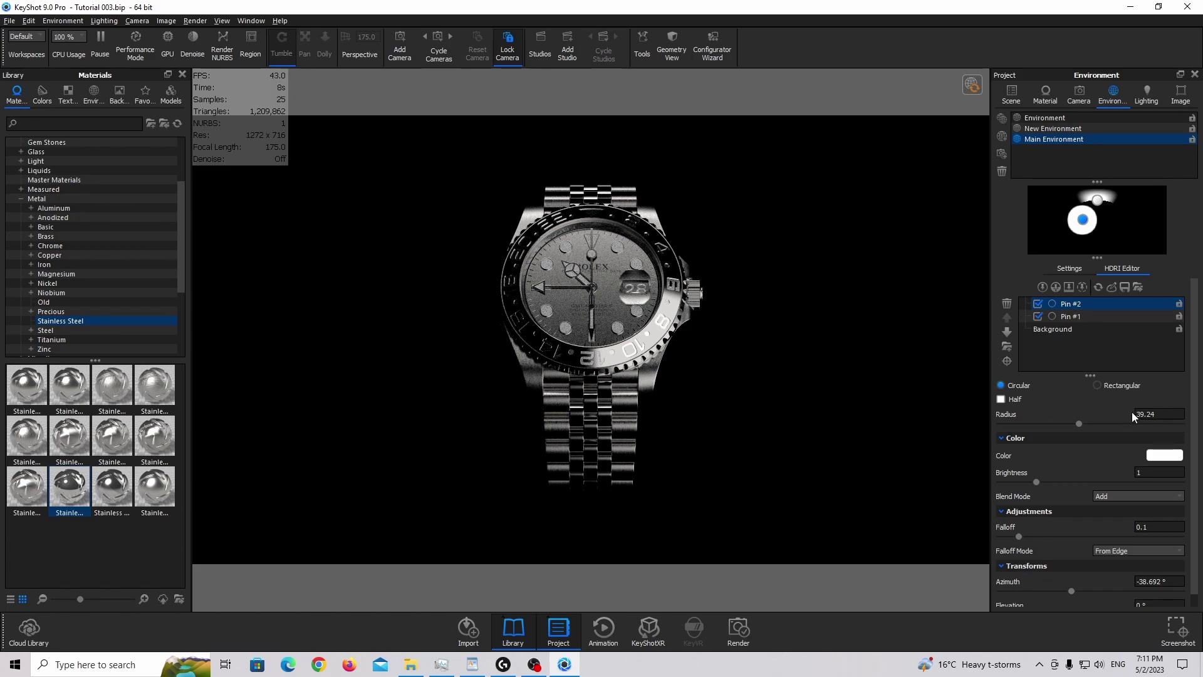
pyautogui.moveTo(1080, 428); pyautogui.dragTo(1036, 428)
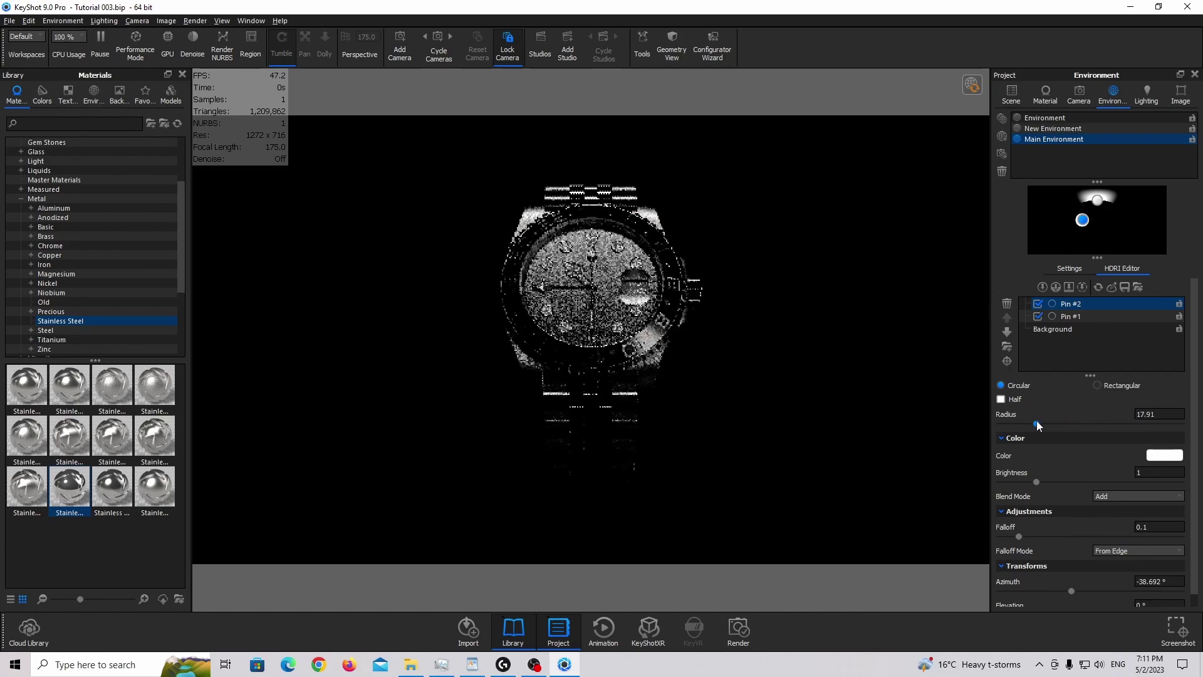
pyautogui.moveTo(1086, 216); pyautogui.dragTo(1005, 218)
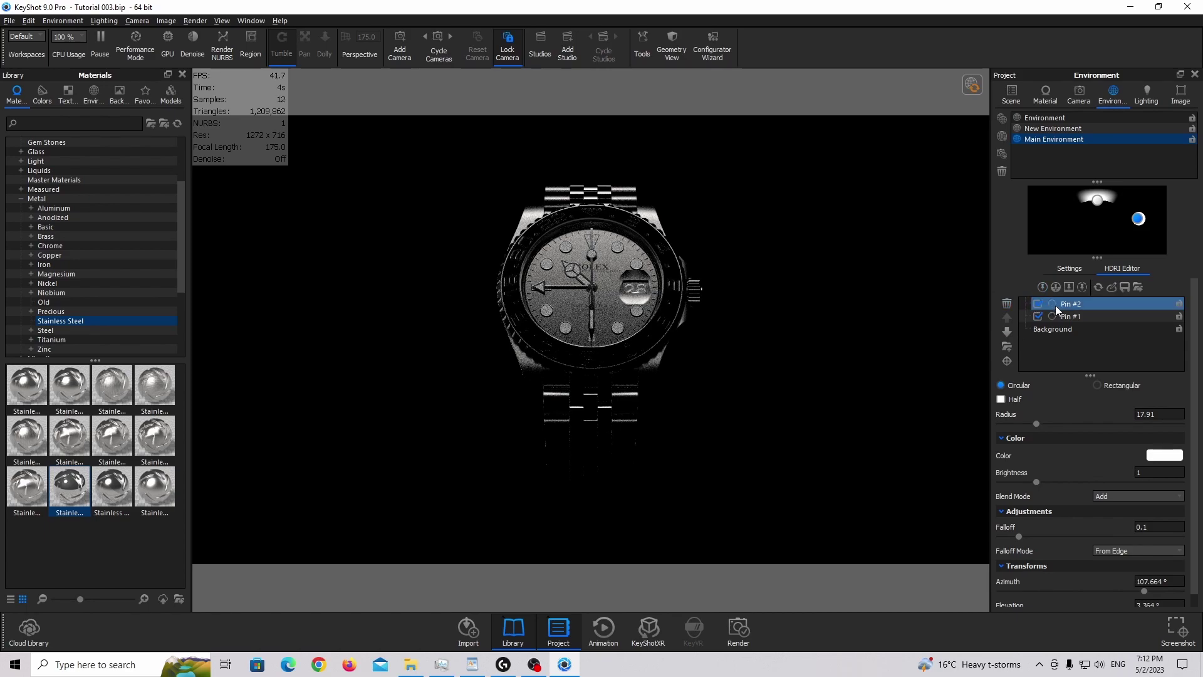
pyautogui.click(1008, 303)
# Duplicate Pin #1 and move one of the two pins to -180° azimuth and about 59.22° elevation
pyautogui.click(1073, 303)
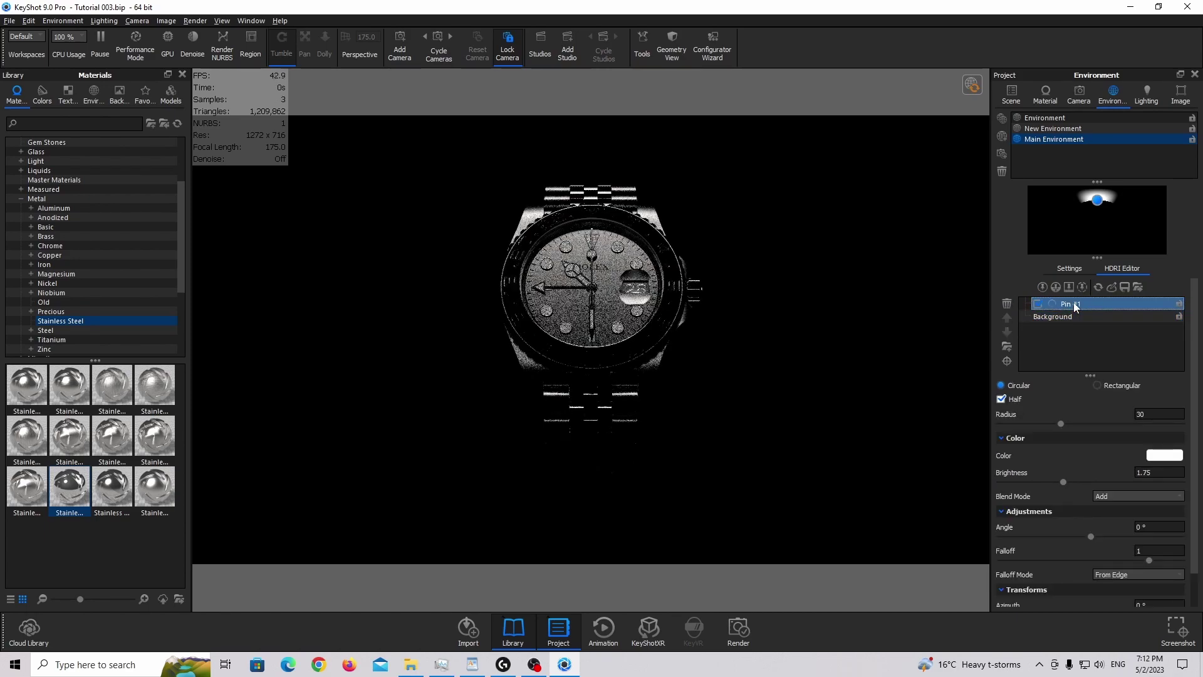
pyautogui.rightClick(1074, 302)
pyautogui.click(1103, 325)
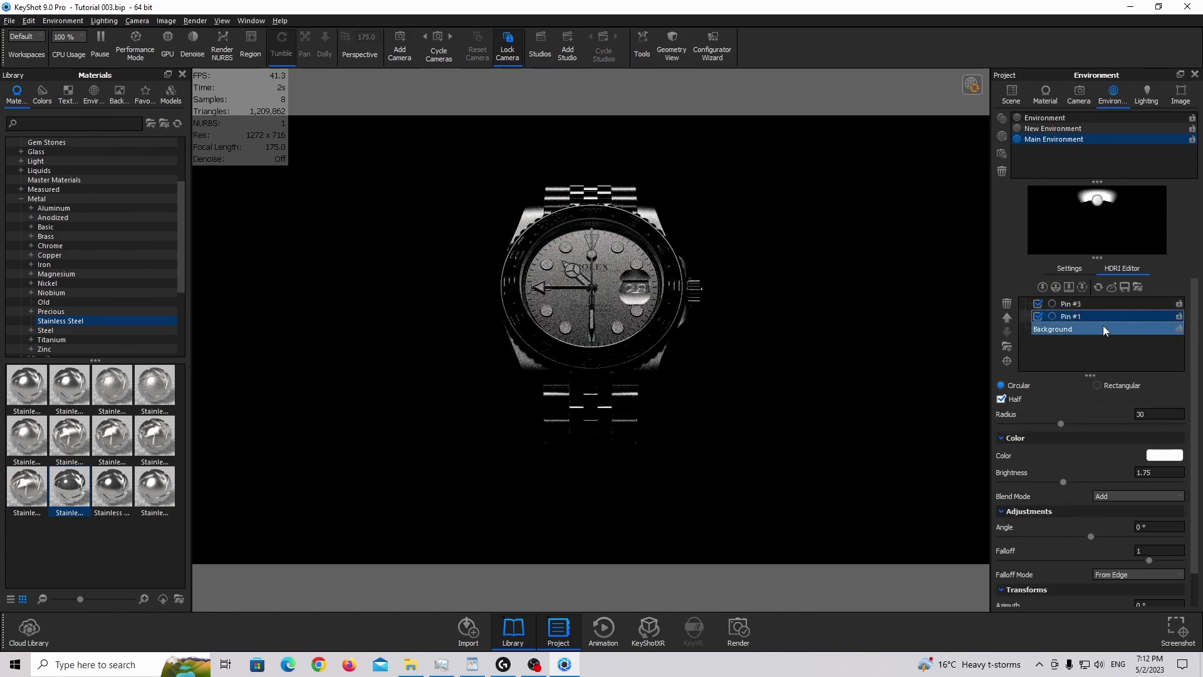
pyautogui.scroll(-2, 1092, 564)
pyautogui.moveTo(1092, 580); pyautogui.dragTo(958, 585)
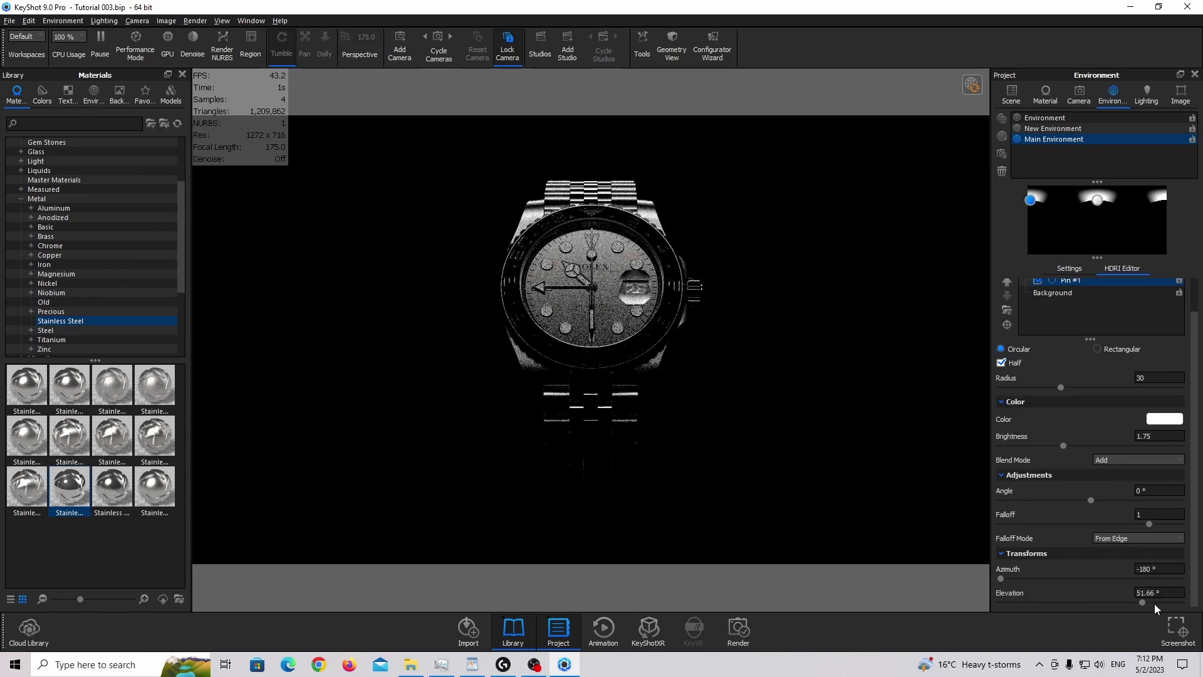
pyautogui.moveTo(1142, 605); pyautogui.dragTo(1150, 603)
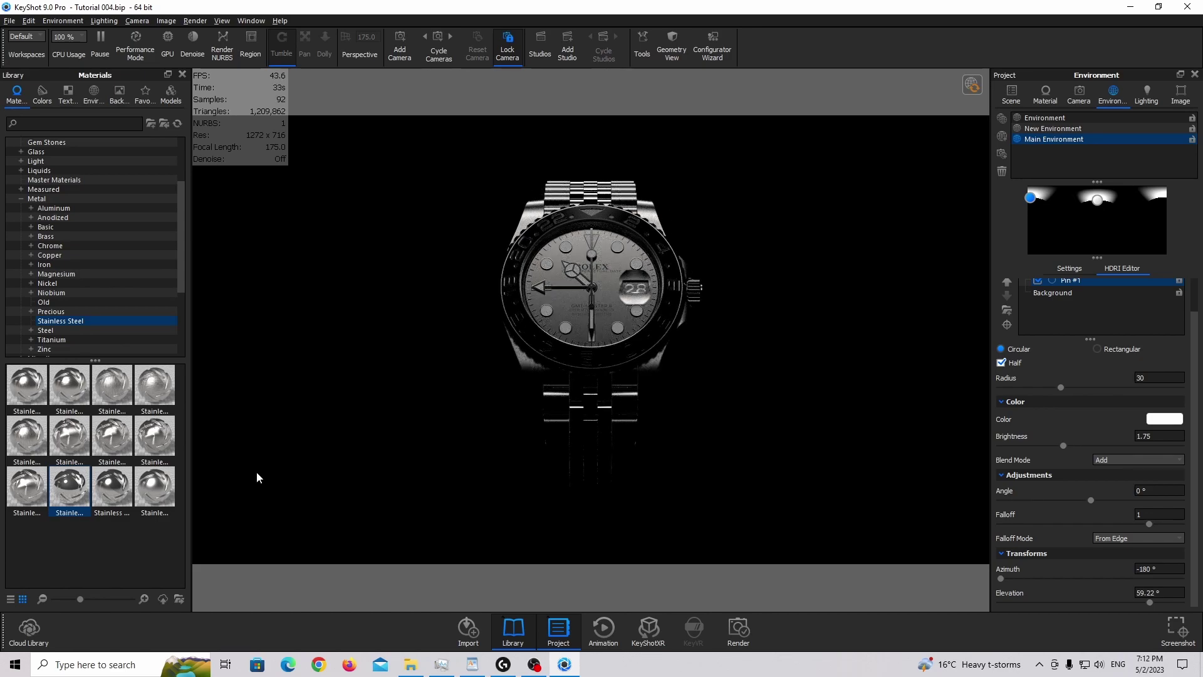
# Set the brightness of the pin at -180° azimuth to 1
pyautogui.doubleClick(1148, 440)
pyautogui.write('1')
pyautogui.press('Return')
# Duplicate the upper center half pin and place the copy below it at 0° azimuth and about -5.4° elevation
pyautogui.rightClick(1094, 204)
pyautogui.click(1105, 209)
pyautogui.click(1098, 223)
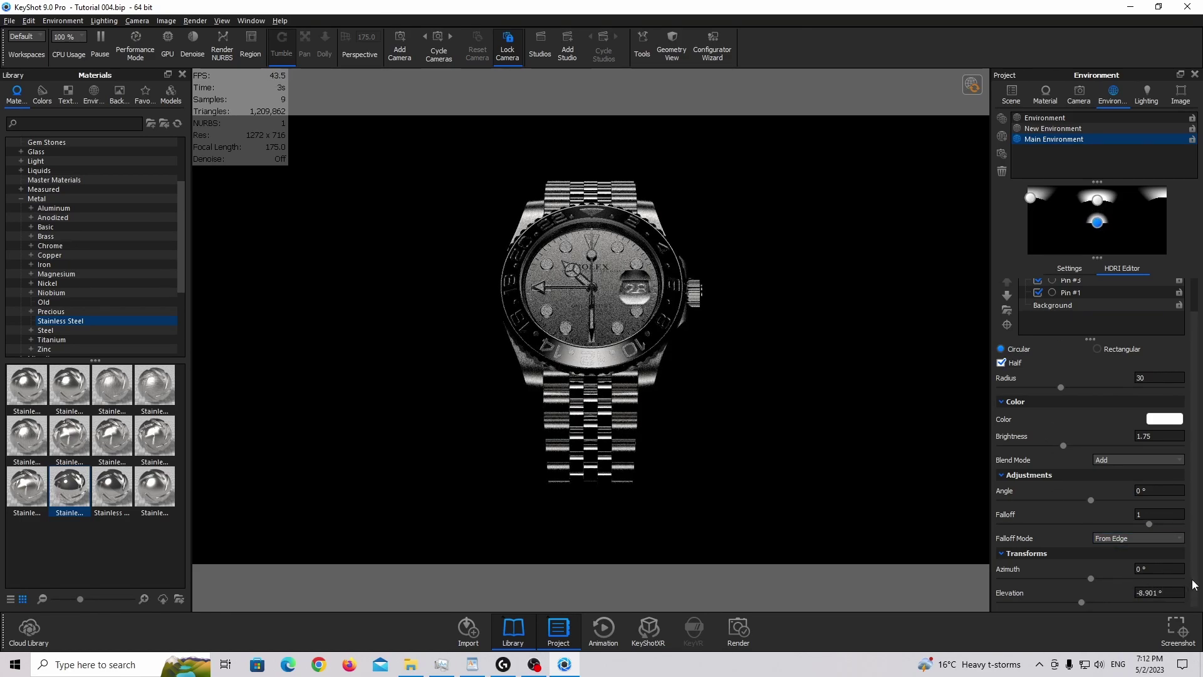
pyautogui.moveTo(1081, 603); pyautogui.dragTo(1087, 603)
# Set the middle half pin's radius to 28 and its brightness to 1.35
pyautogui.click(1160, 378)
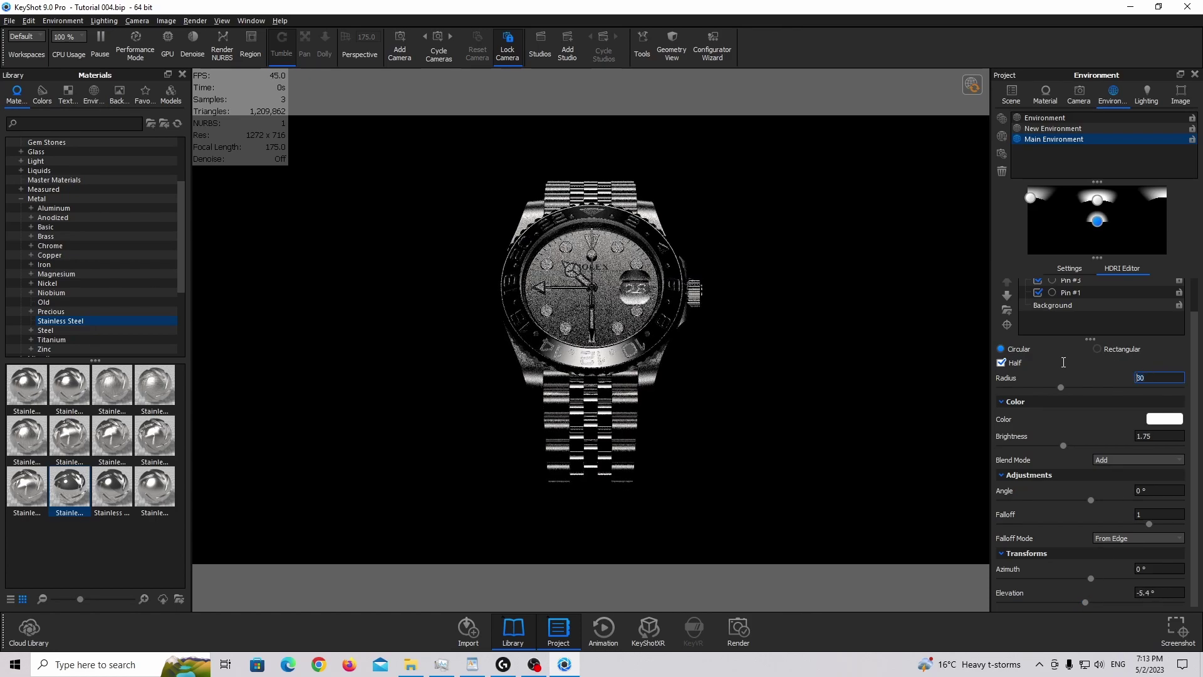
pyautogui.write('28')
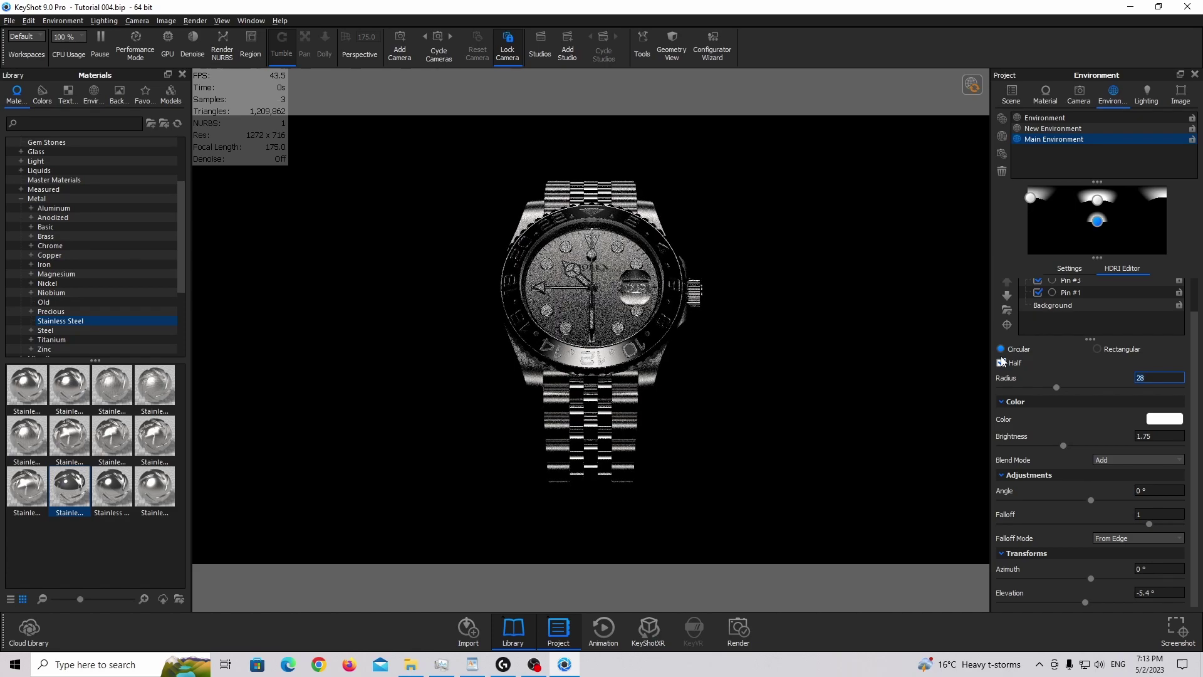
pyautogui.click(1000, 362)
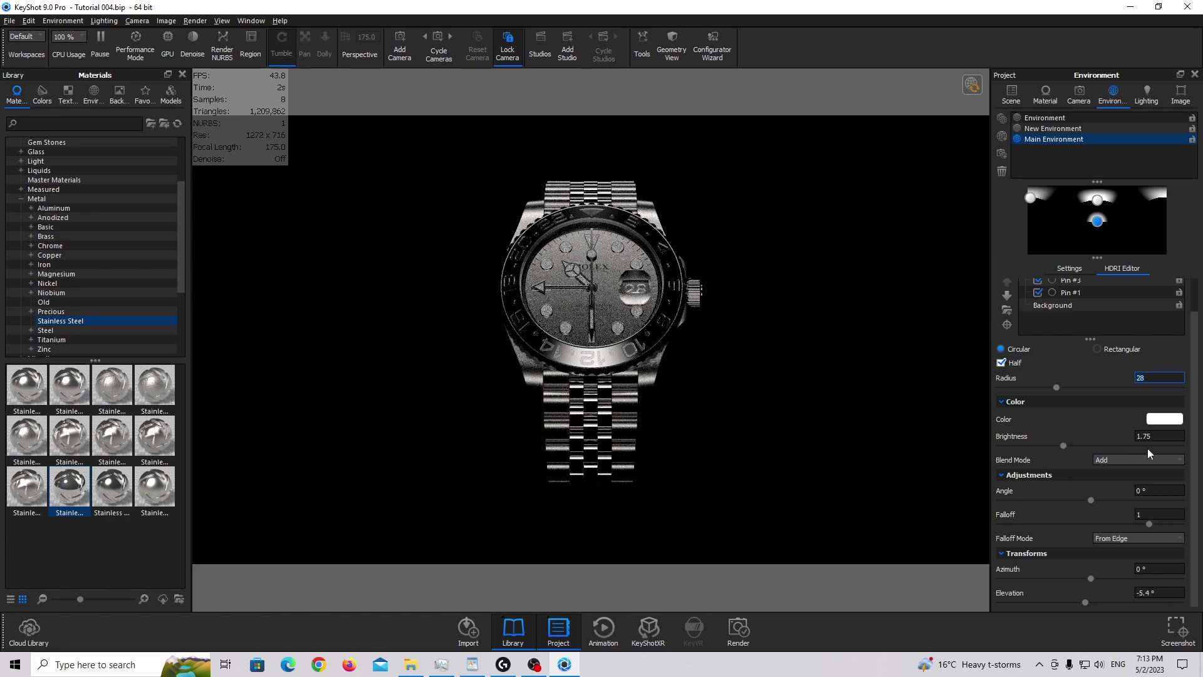
pyautogui.doubleClick(1167, 436)
pyautogui.write('1.35')
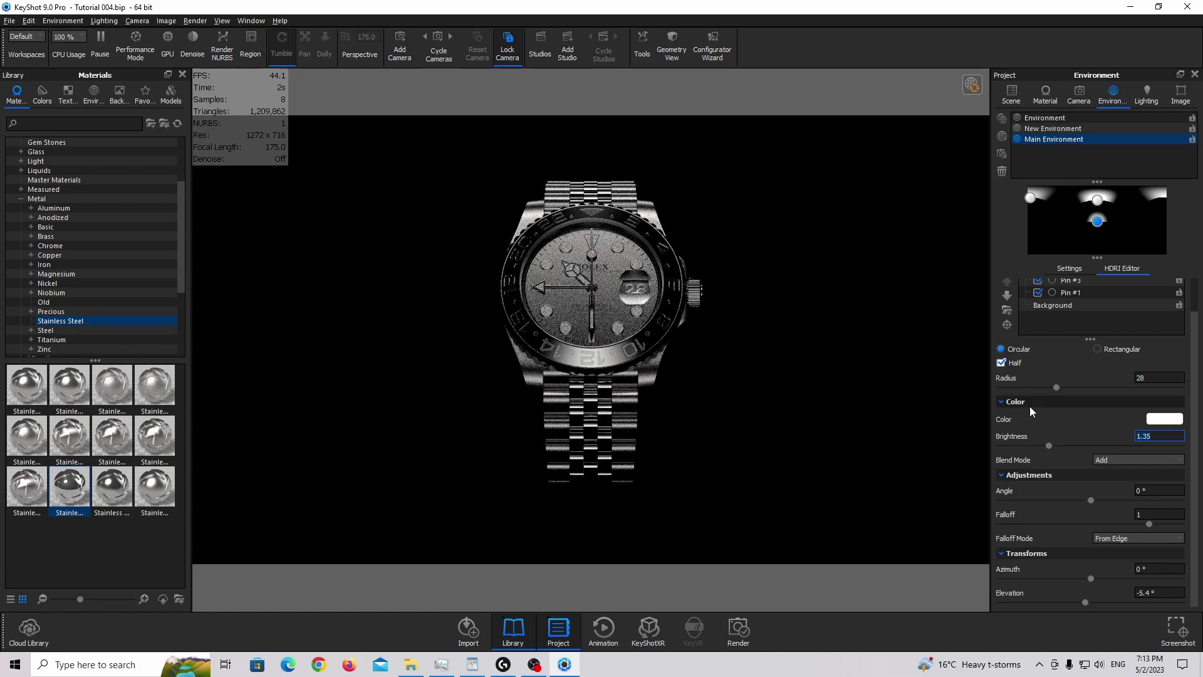
# Duplicate the middle half pin and place the copy below it at 0° azimuth and about -51.66° elevation
pyautogui.rightClick(1097, 229)
pyautogui.click(1109, 238)
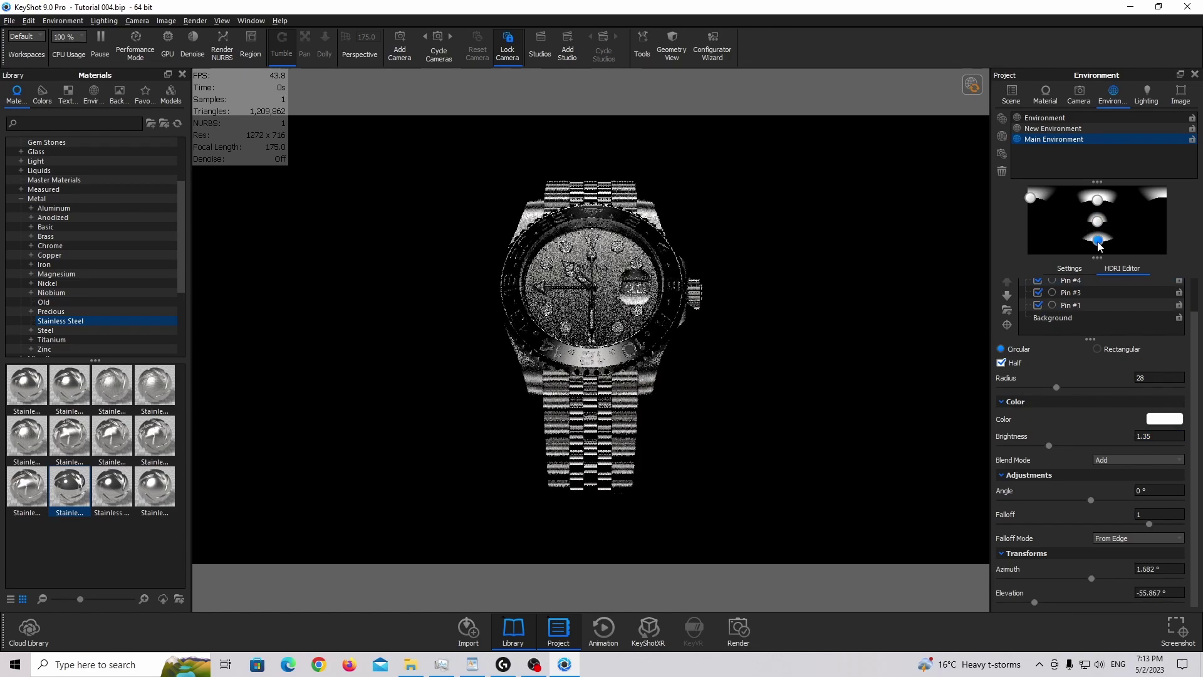
pyautogui.moveTo(1097, 234); pyautogui.dragTo(1099, 247)
pyautogui.click(1158, 569)
pyautogui.write('0')
pyautogui.press('Return')
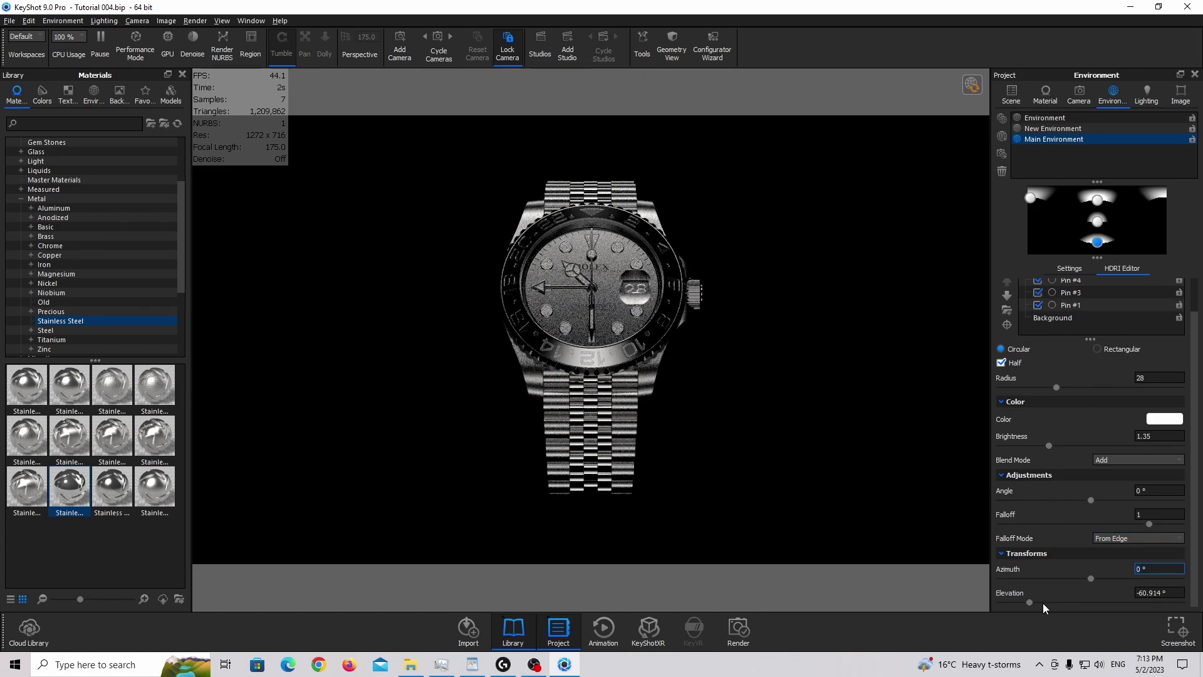
pyautogui.moveTo(1031, 603)
pyautogui.mouseDown()
pyautogui.moveTo(1018, 603)
pyautogui.moveTo(1039, 603)
pyautogui.mouseUp()
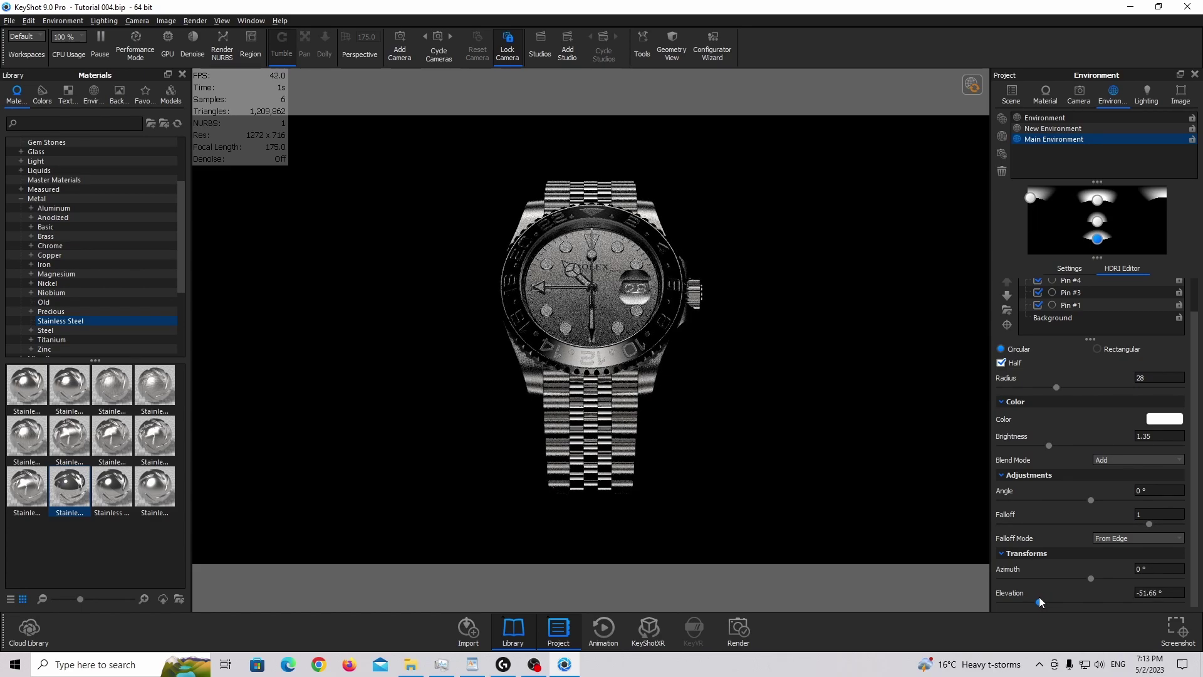
# Set the lowest half pin's radius to 30 and its brightness to 1.5
pyautogui.doubleClick(1158, 378)
pyautogui.write('30')
pyautogui.press('Return')
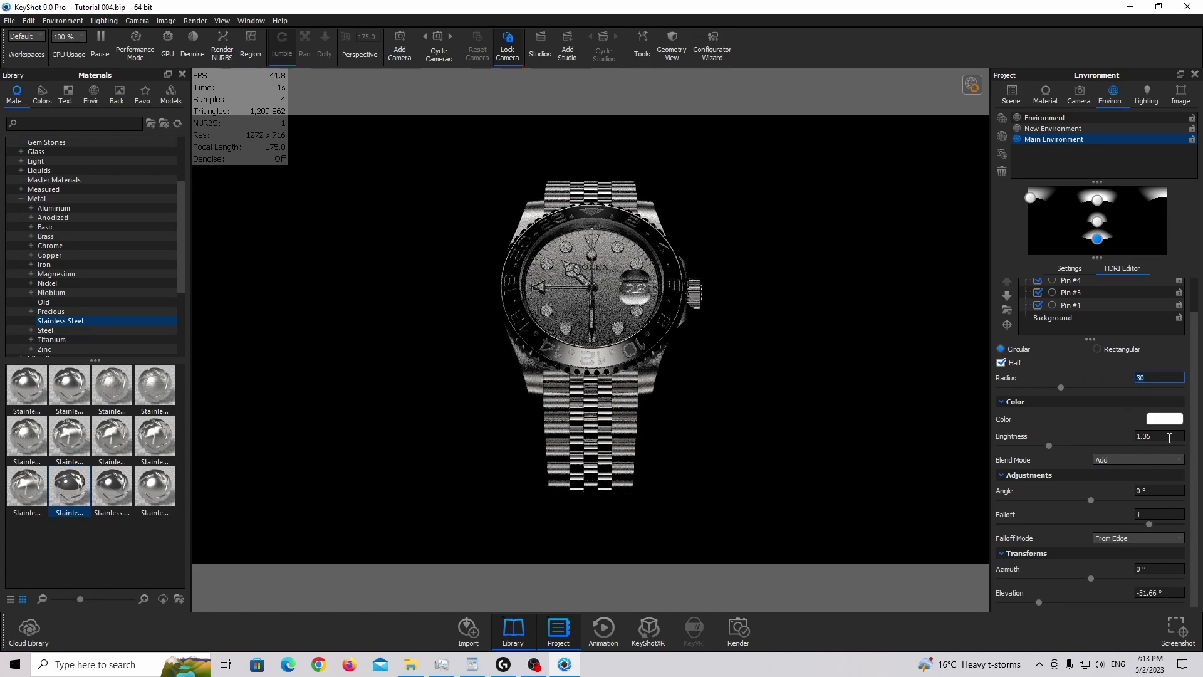
pyautogui.doubleClick(1168, 437)
pyautogui.write('1.5')
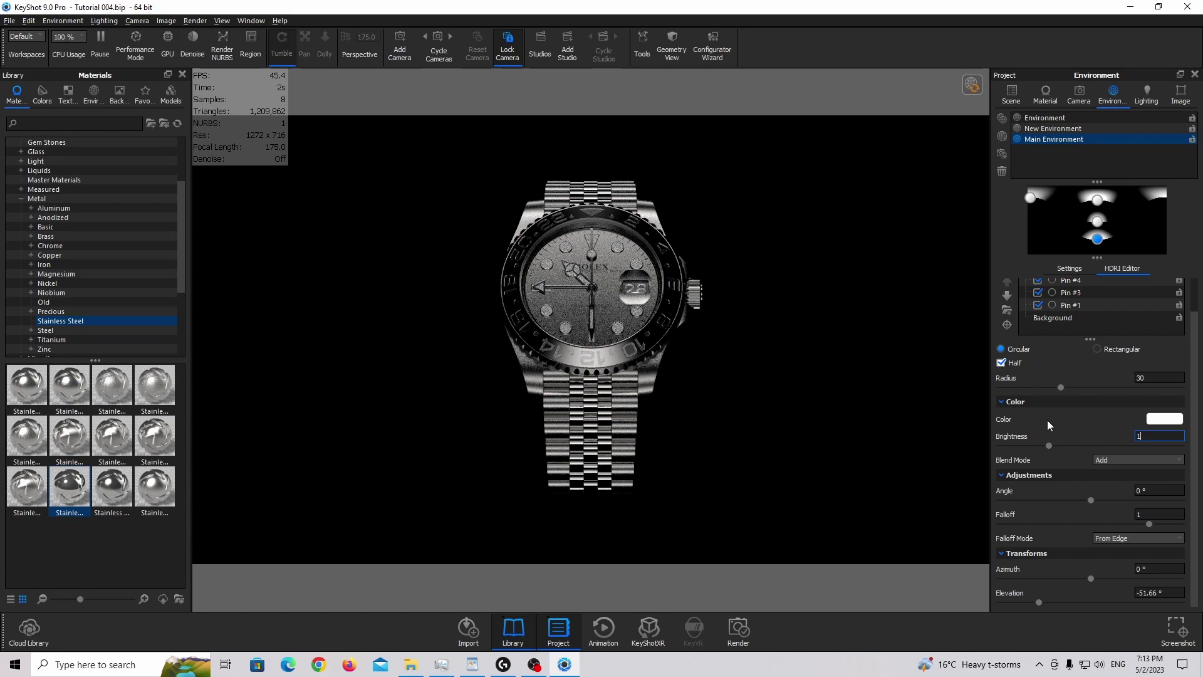
pyautogui.press('Return')
# Add a new circular pin to the HDRI and disable Pins #5, #4, #3 and #1 to isolate it
pyautogui.scroll(1, 1055, 349)
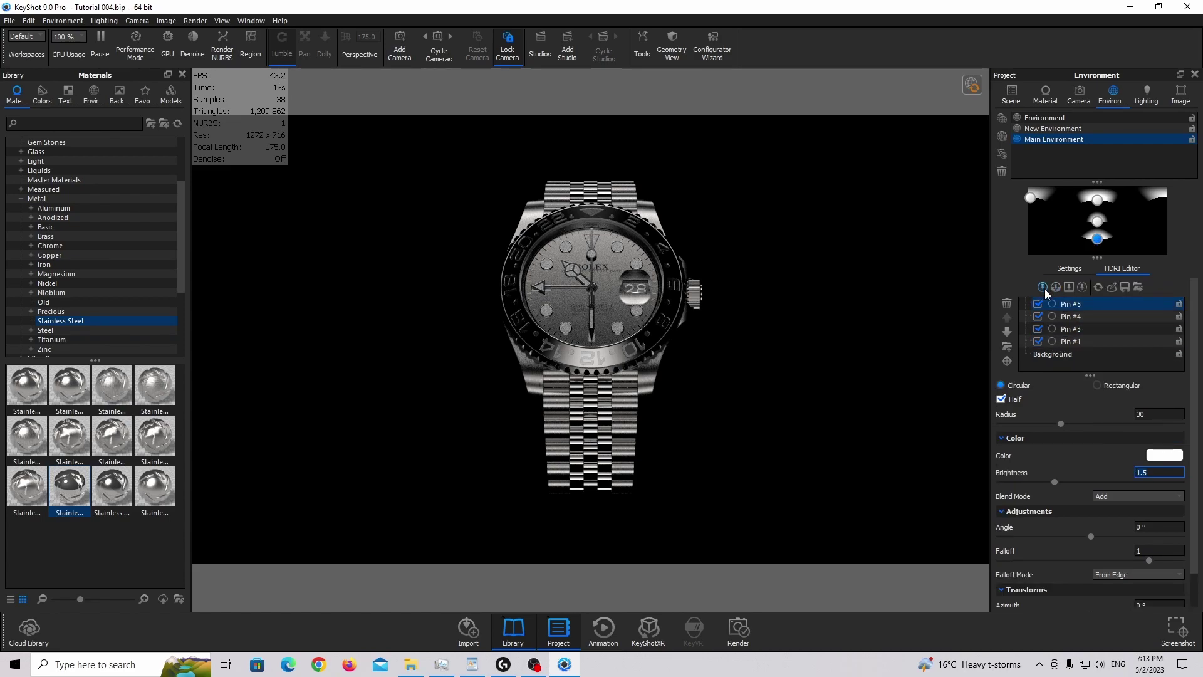
pyautogui.click(1044, 288)
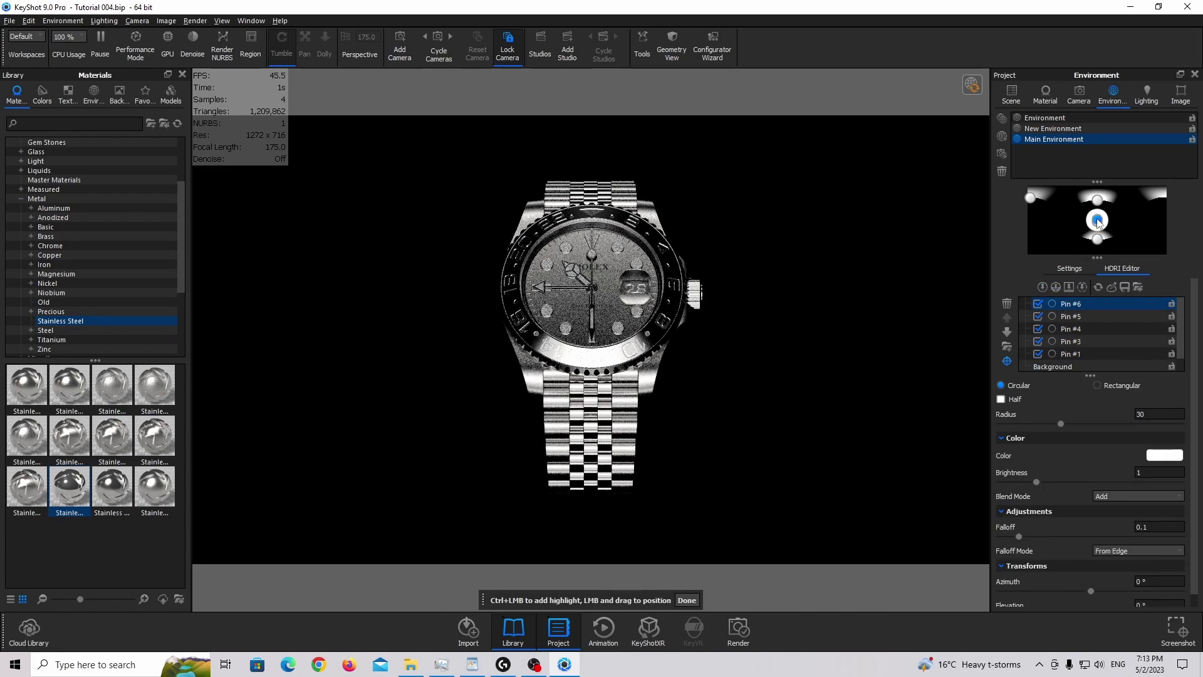
pyautogui.click(1038, 317)
pyautogui.click(1038, 328)
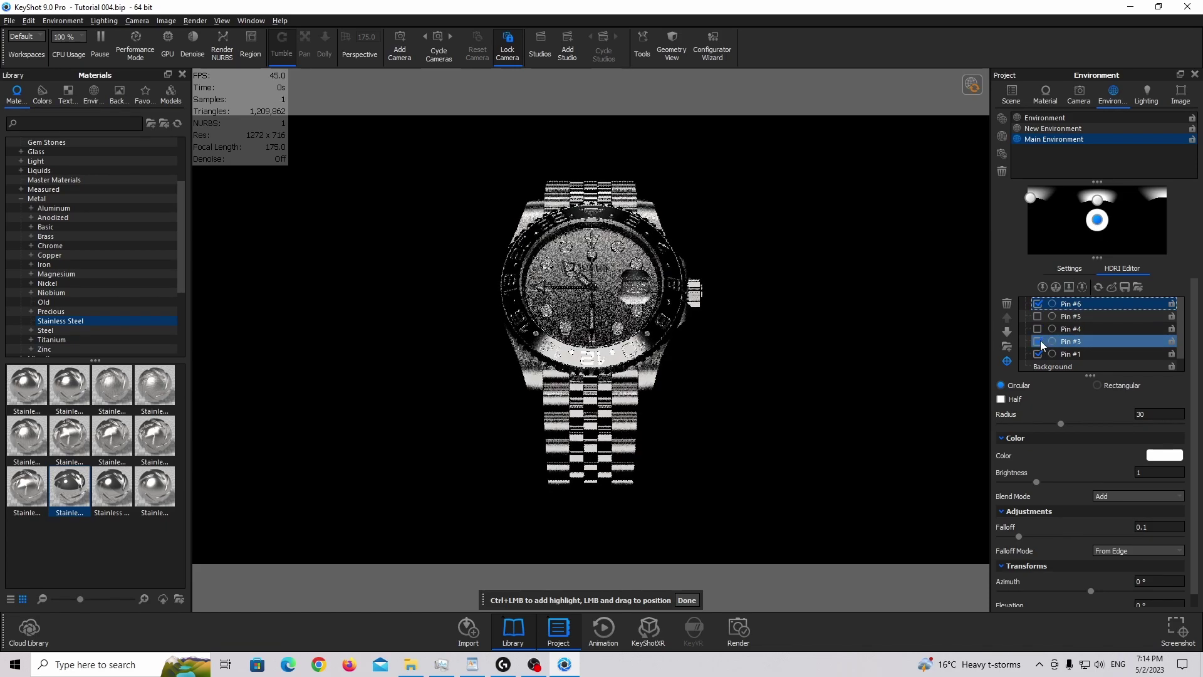
pyautogui.click(1037, 341)
pyautogui.click(1038, 354)
pyautogui.moveTo(1063, 328); pyautogui.dragTo(1072, 354)
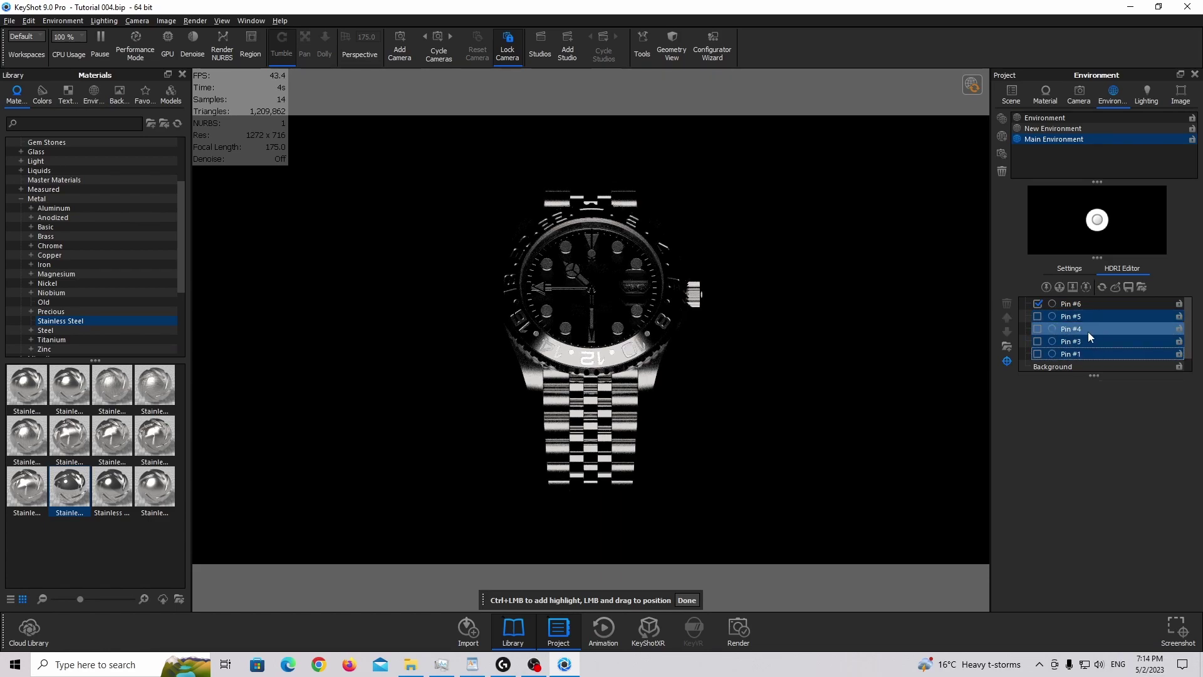
pyautogui.click(1073, 317)
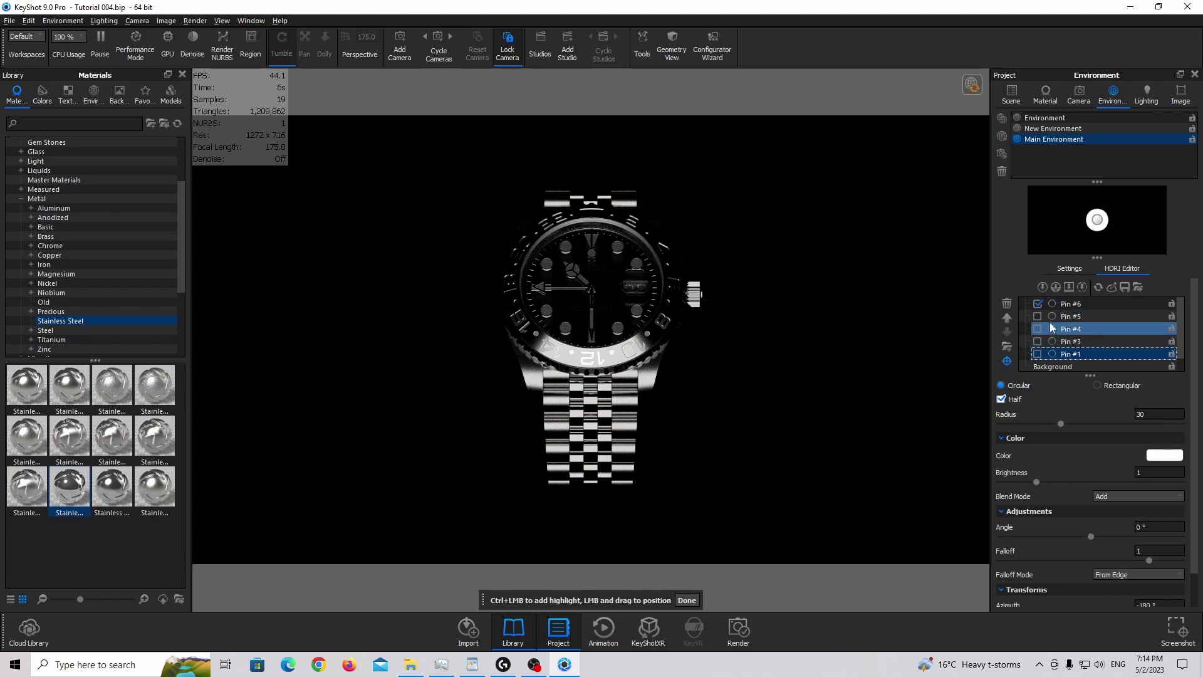
# Move Pin #6 to about -8.4° azimuth and -20.2° elevation, and set its radius to 25
pyautogui.click(1077, 303)
pyautogui.moveTo(1101, 225)
pyautogui.mouseDown()
pyautogui.moveTo(1069, 218)
pyautogui.moveTo(1096, 232)
pyautogui.mouseUp()
pyautogui.click(1160, 414)
pyautogui.write('25')
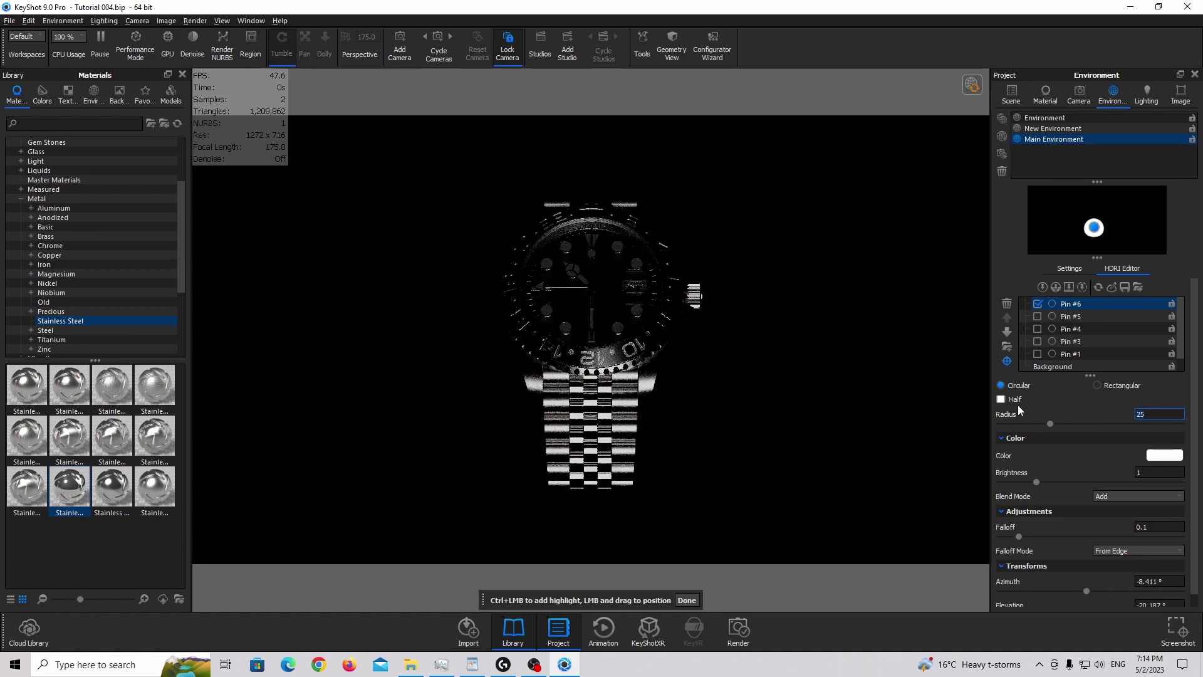
# Set Pin #6's brightness to 2 and its falloff to 2
pyautogui.press('Tab')
pyautogui.write('2')
pyautogui.press('Return')
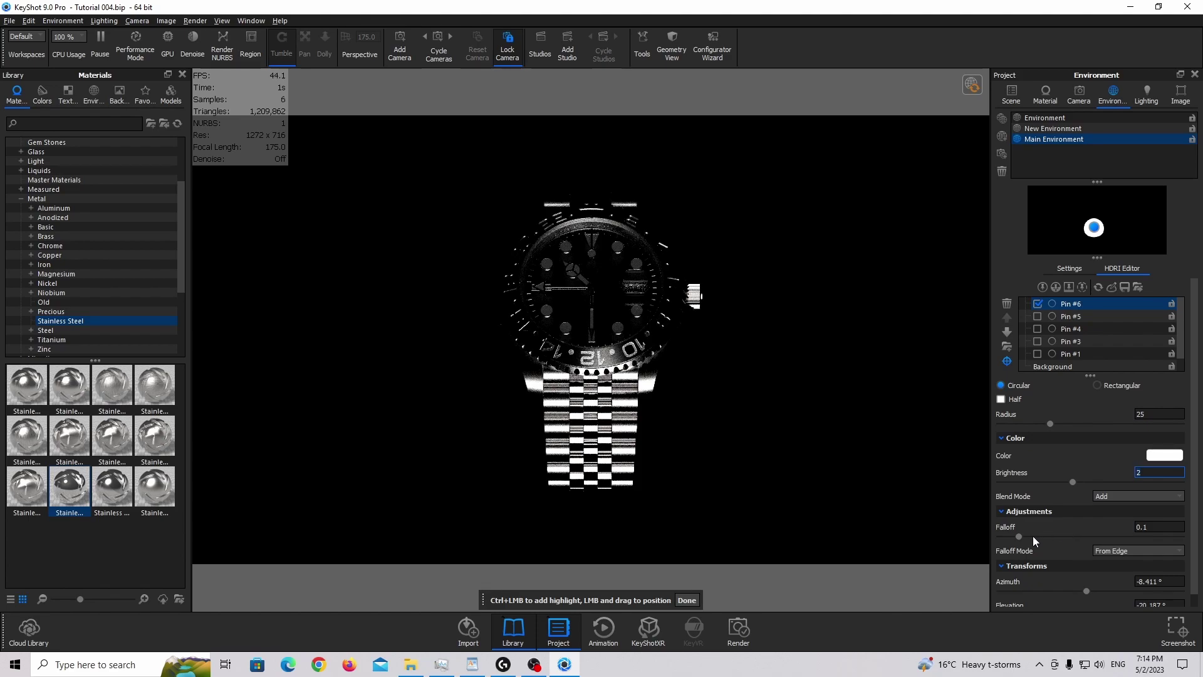
pyautogui.moveTo(1019, 538); pyautogui.dragTo(1165, 538)
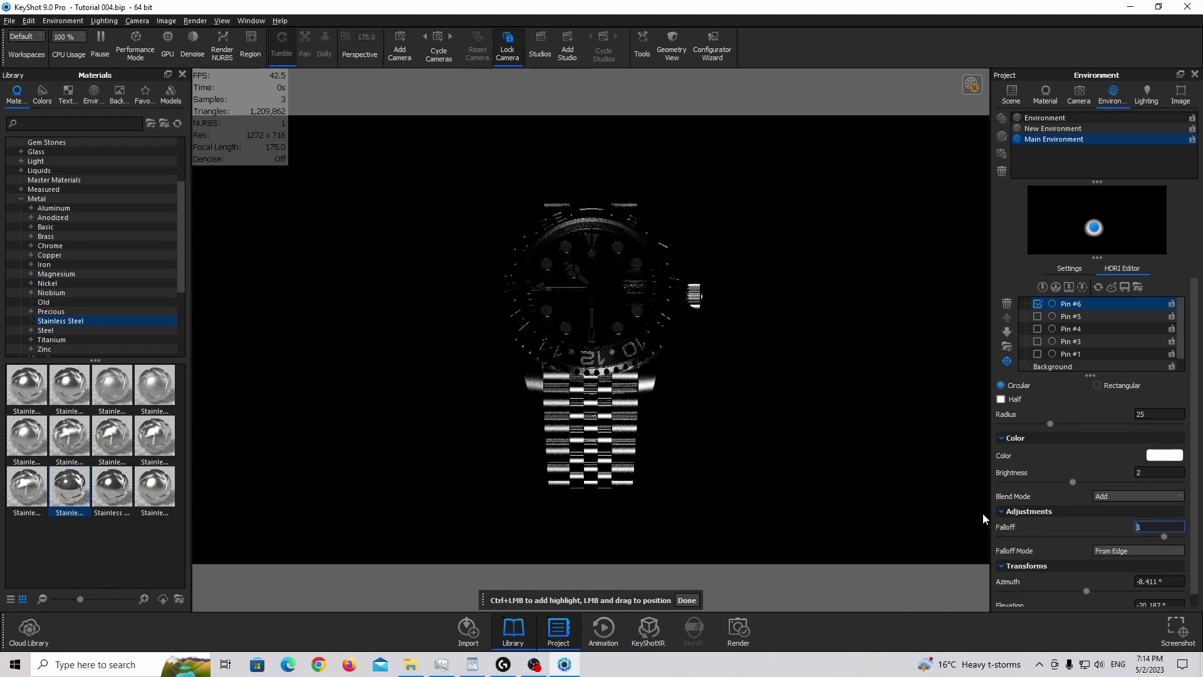
pyautogui.write('2')
pyautogui.press('Return')
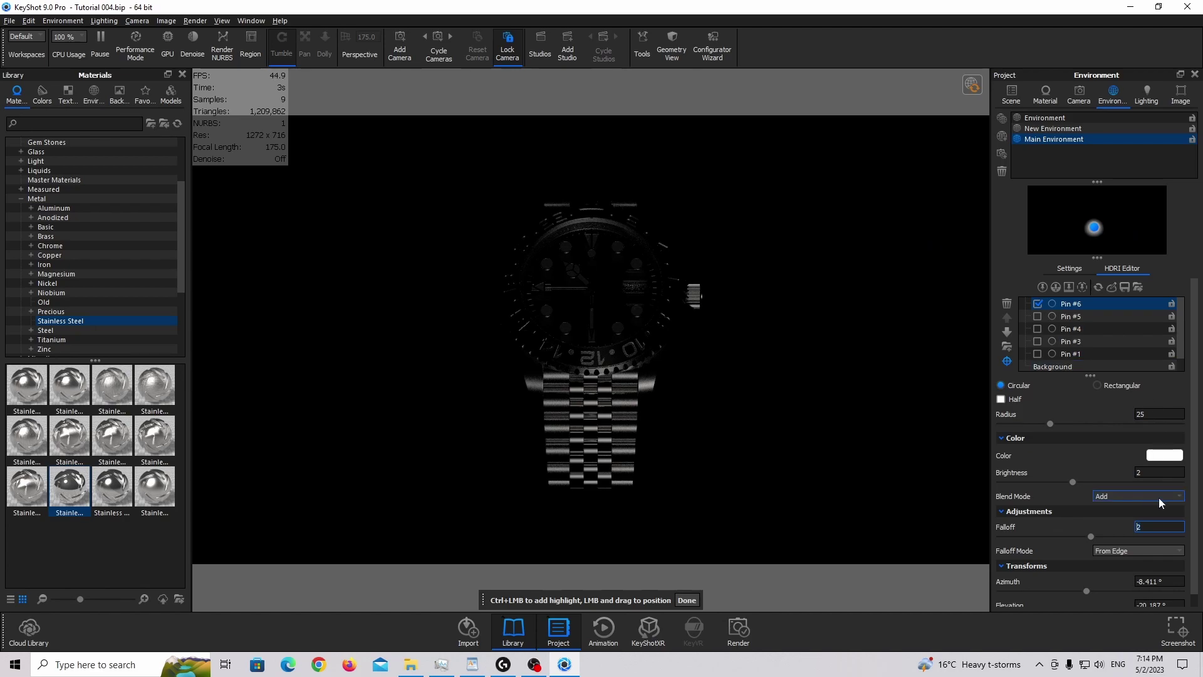
# Reposition Pin #6 to about 16.92° azimuth and 38.52° elevation, above the centre of the environment
pyautogui.moveTo(1087, 591); pyautogui.dragTo(1097, 589)
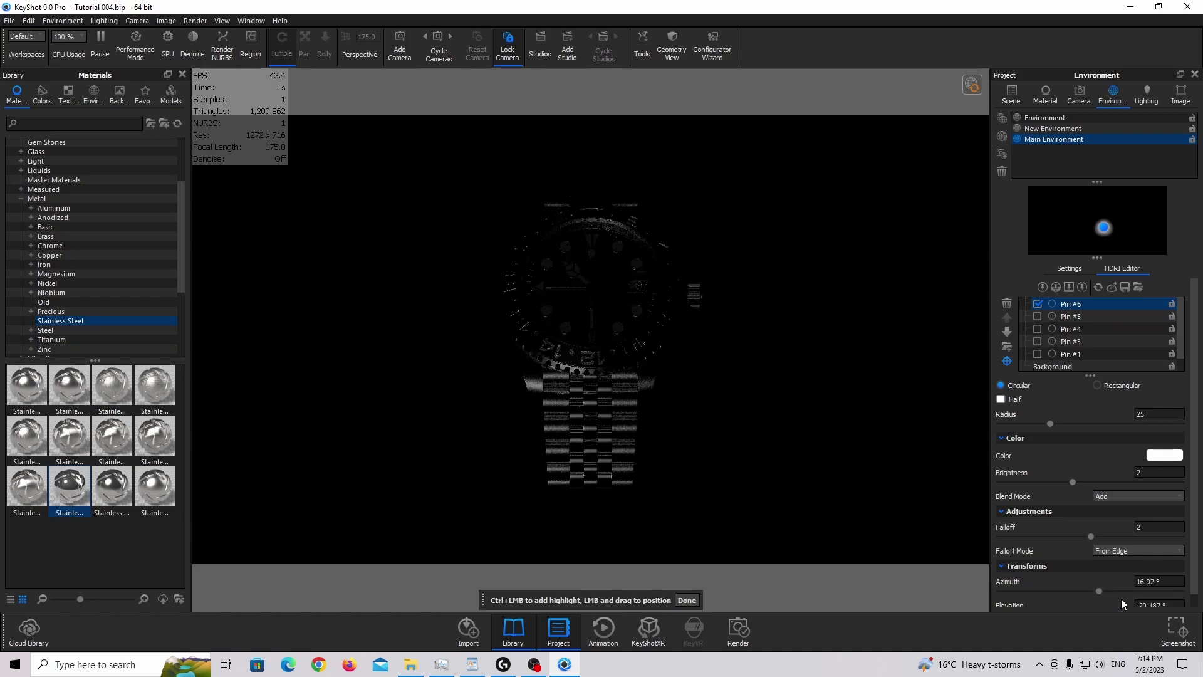
pyautogui.scroll(-1, 1128, 586)
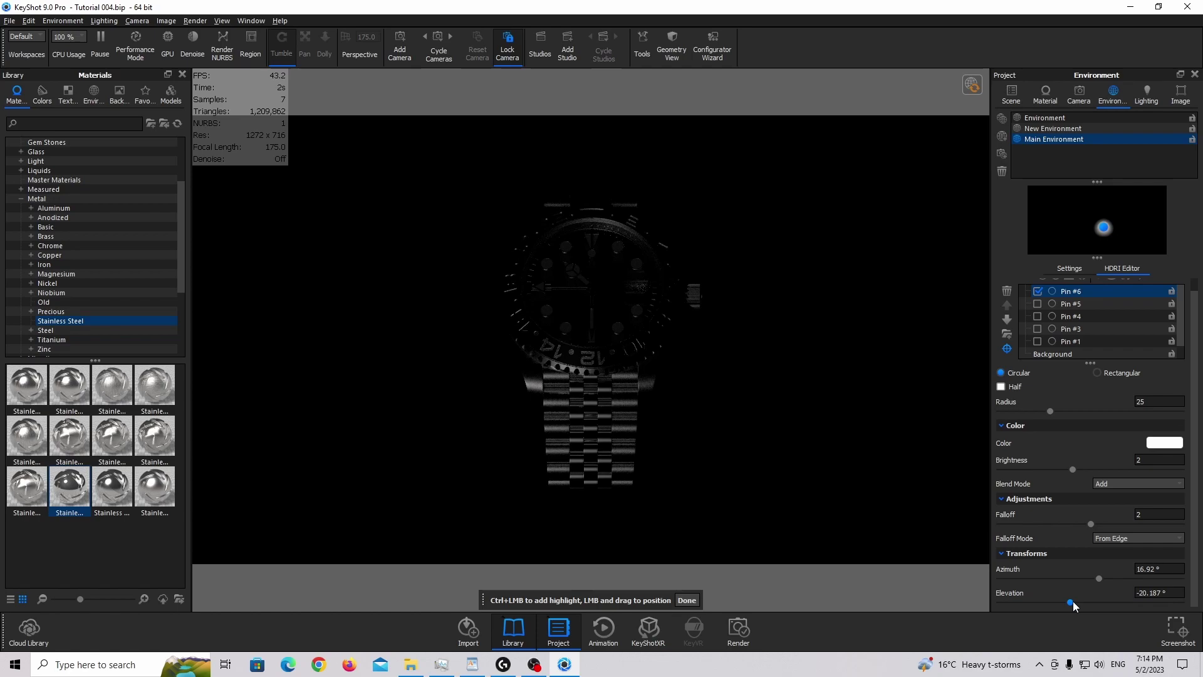
pyautogui.moveTo(1073, 601); pyautogui.dragTo(1130, 601)
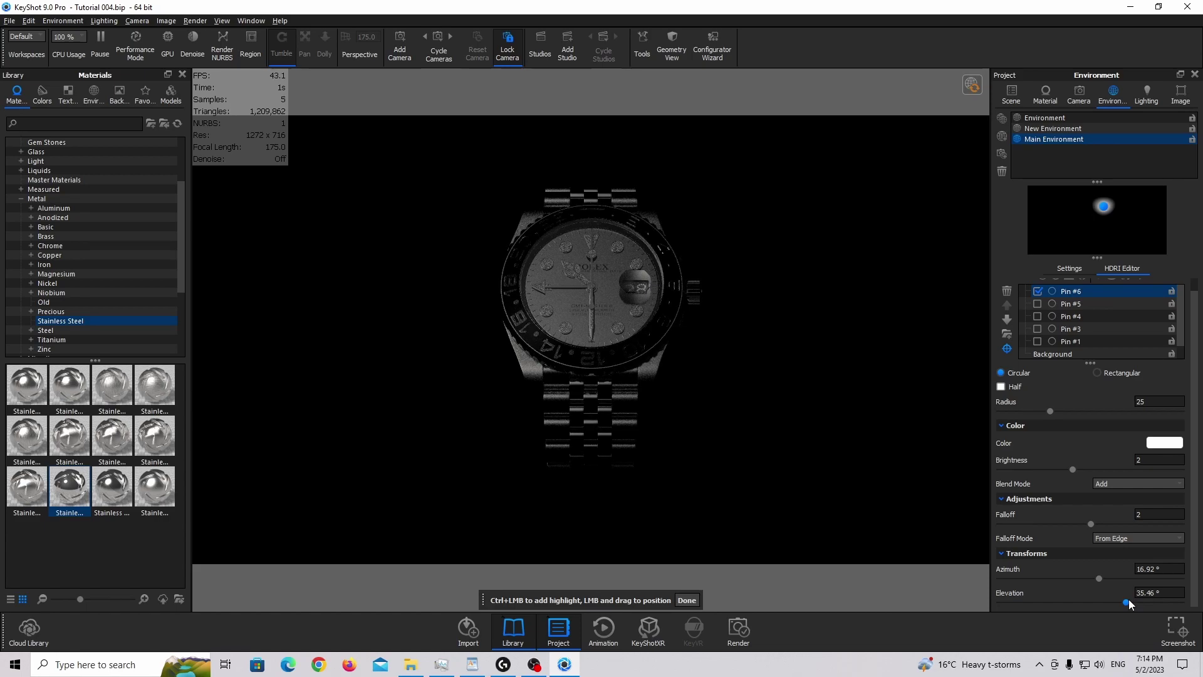
pyautogui.moveTo(1128, 599); pyautogui.dragTo(1132, 599)
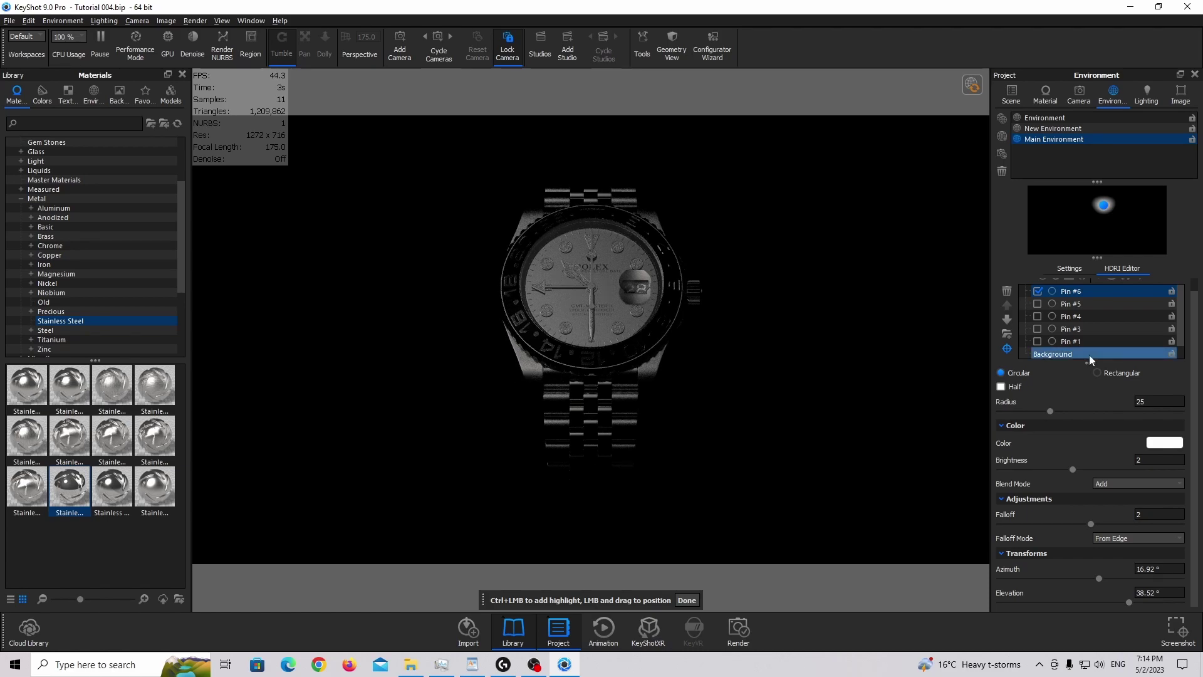
# Duplicate Pin #6 in place and shift the selected pin to about -27° azimuth and 41.04° elevation, beside its copy
pyautogui.keyDown('ctrl'); pyautogui.click(1102, 207); pyautogui.keyUp('ctrl')
pyautogui.click(1141, 569)
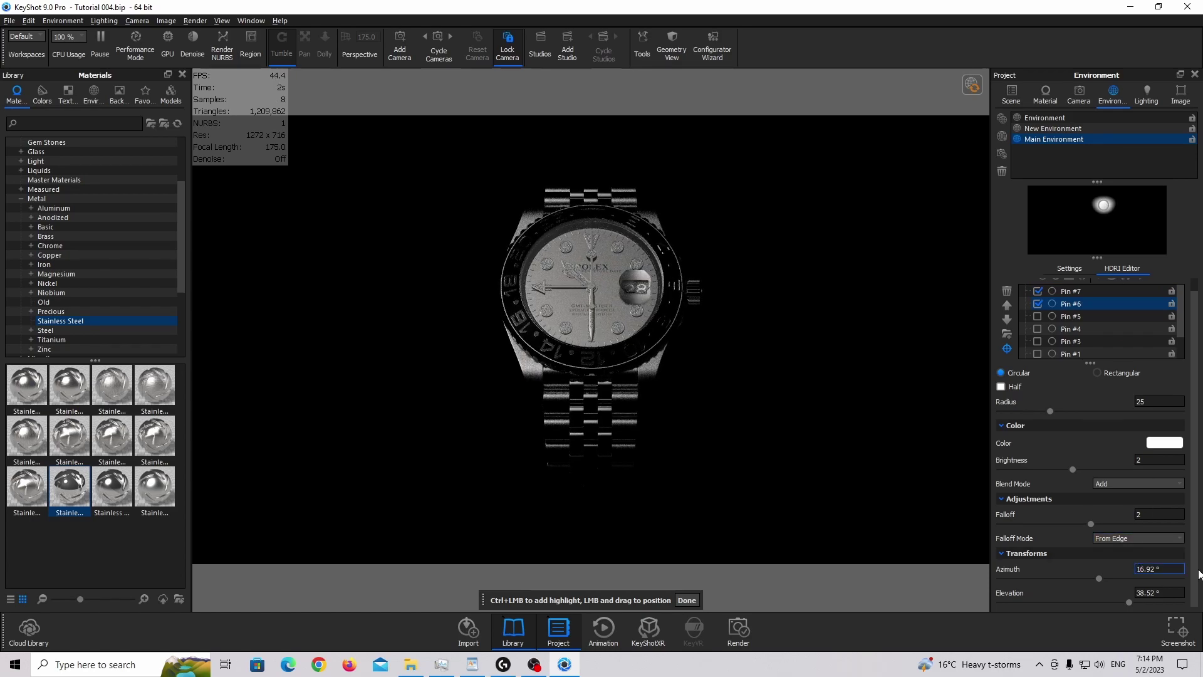
pyautogui.write('-')
pyautogui.press('Return')
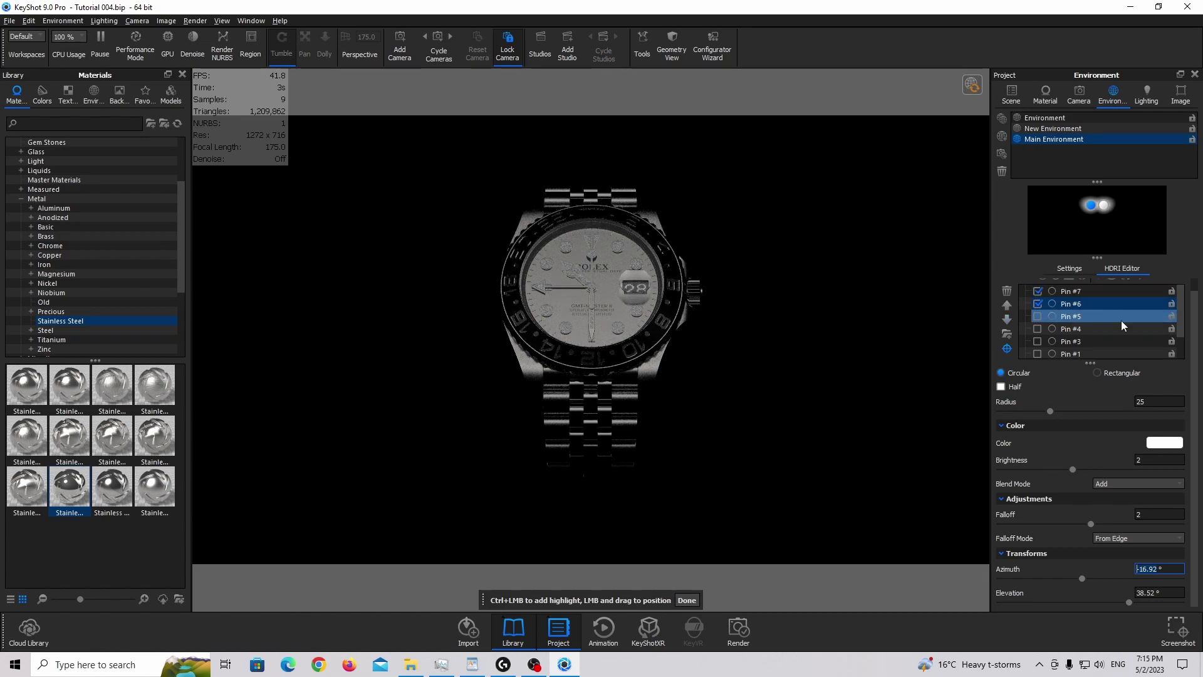
pyautogui.click(1082, 578)
pyautogui.moveTo(1083, 582); pyautogui.dragTo(1079, 586)
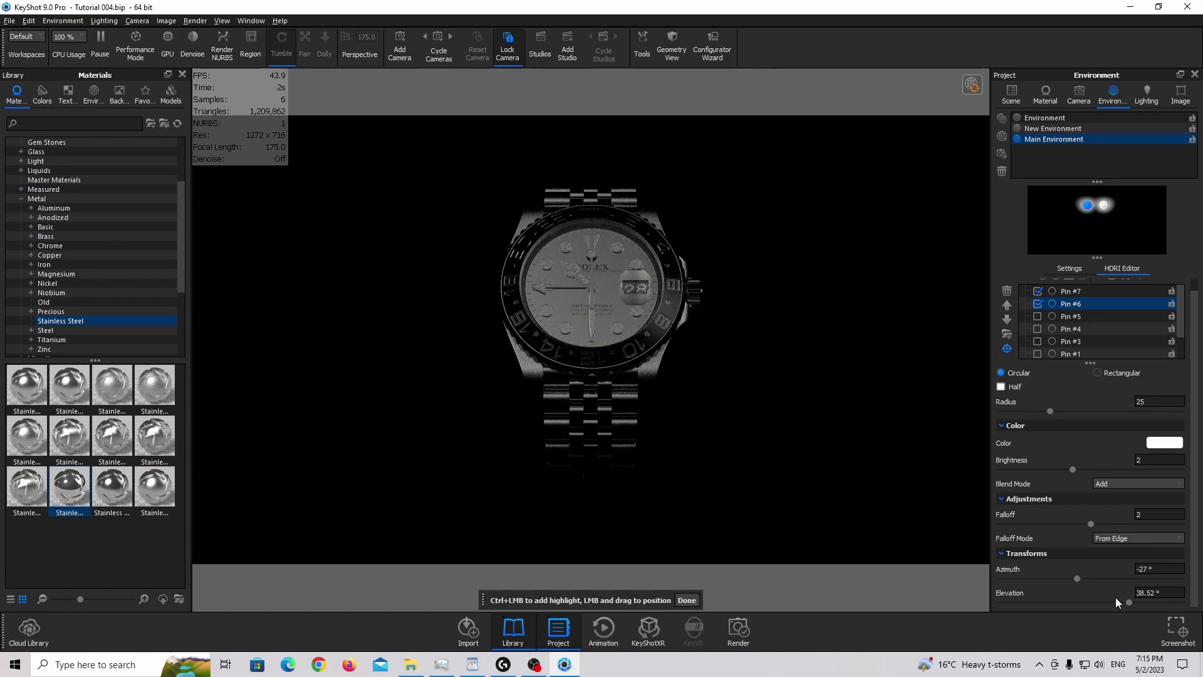
pyautogui.moveTo(1128, 602); pyautogui.dragTo(1130, 603)
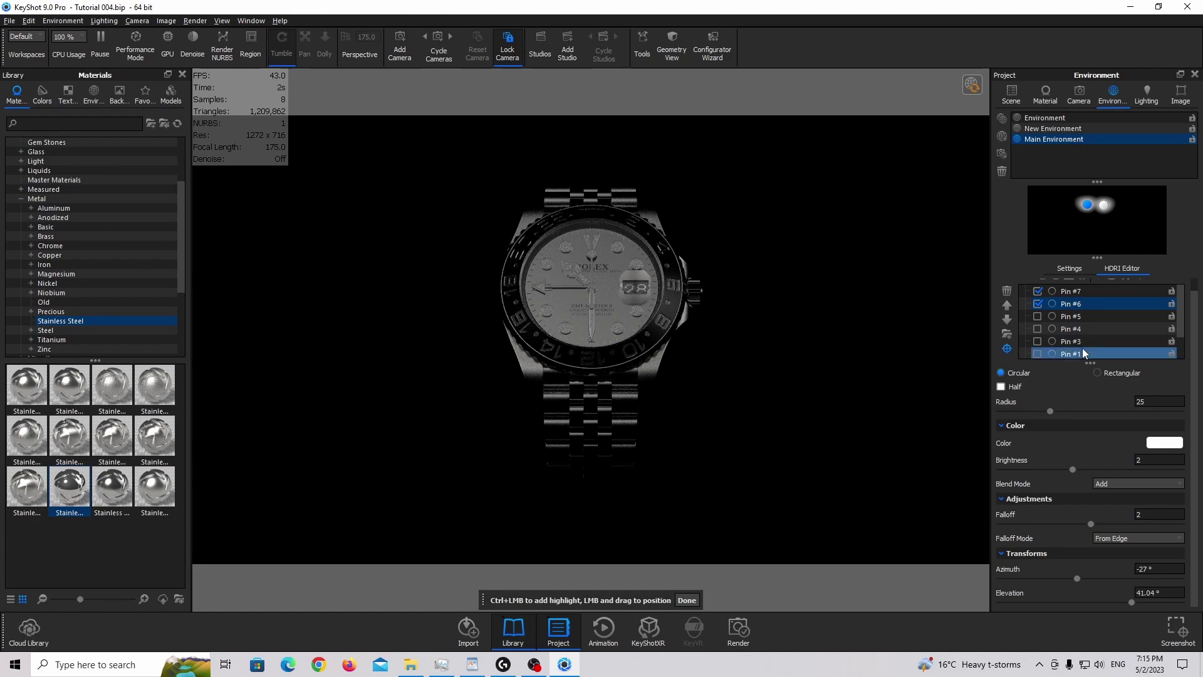
# Add a new circular pin with radius 25, falloff 1 and brightness 0.75
pyautogui.scroll(1, 1091, 326)
pyautogui.click(1069, 303)
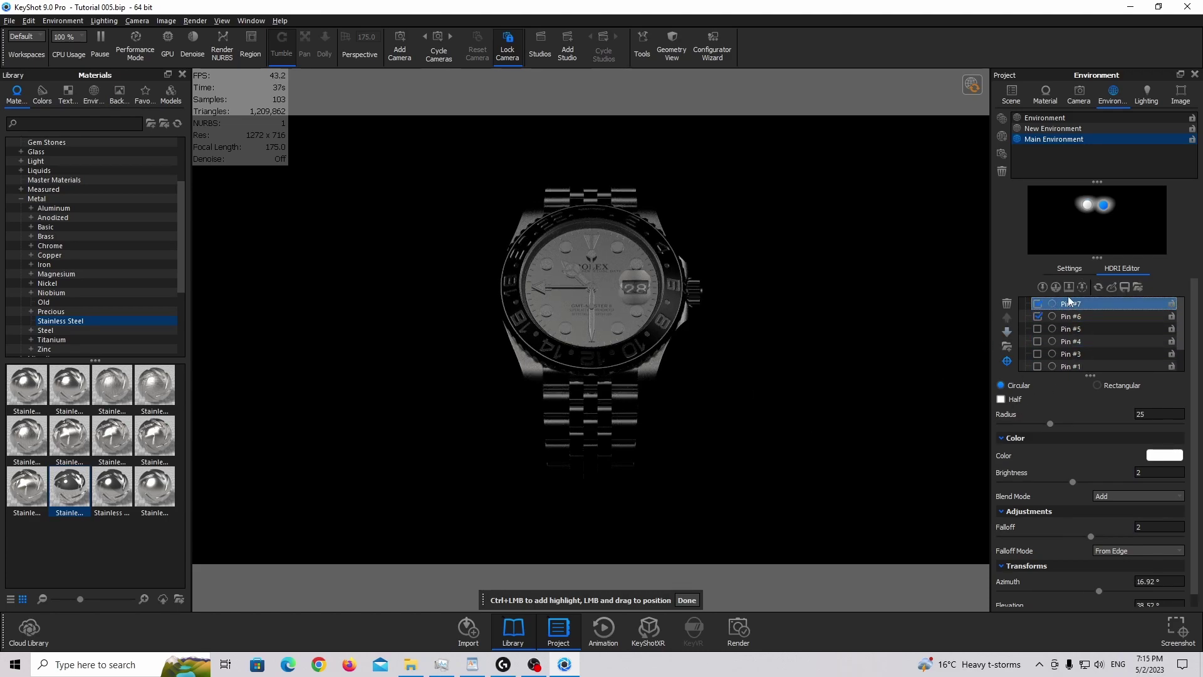
pyautogui.click(1042, 287)
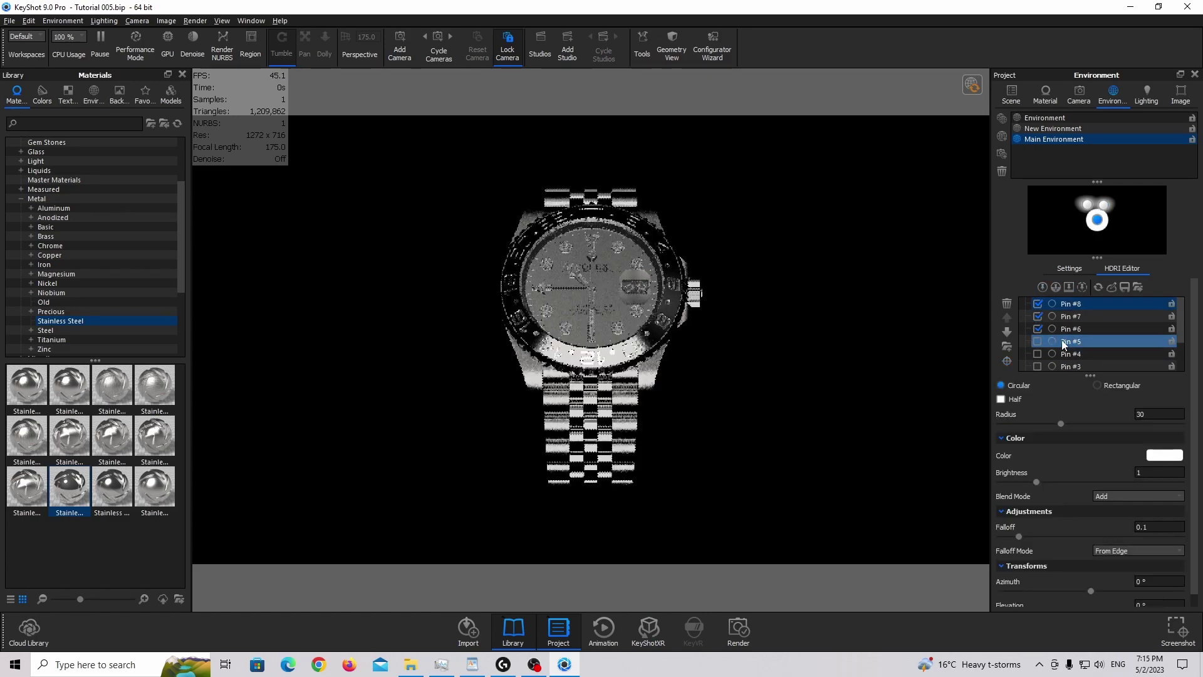
pyautogui.doubleClick(1147, 415)
pyautogui.write('25')
pyautogui.press('Return')
pyautogui.click(1018, 537)
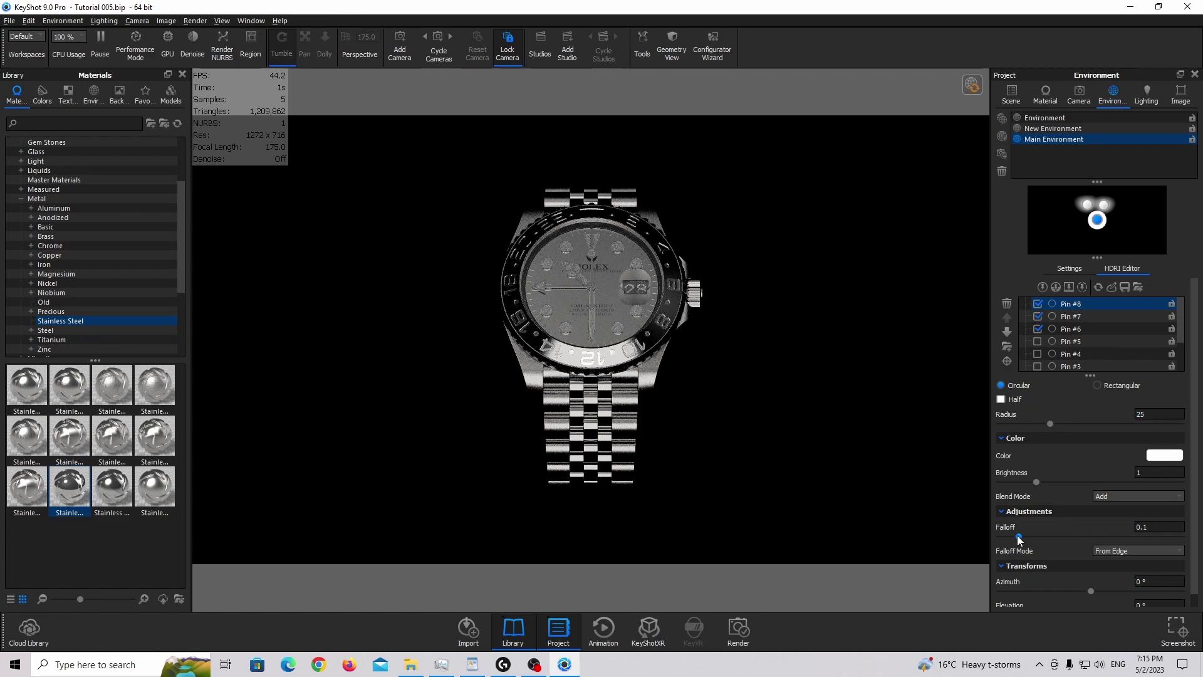
pyautogui.moveTo(1019, 537); pyautogui.dragTo(1165, 537)
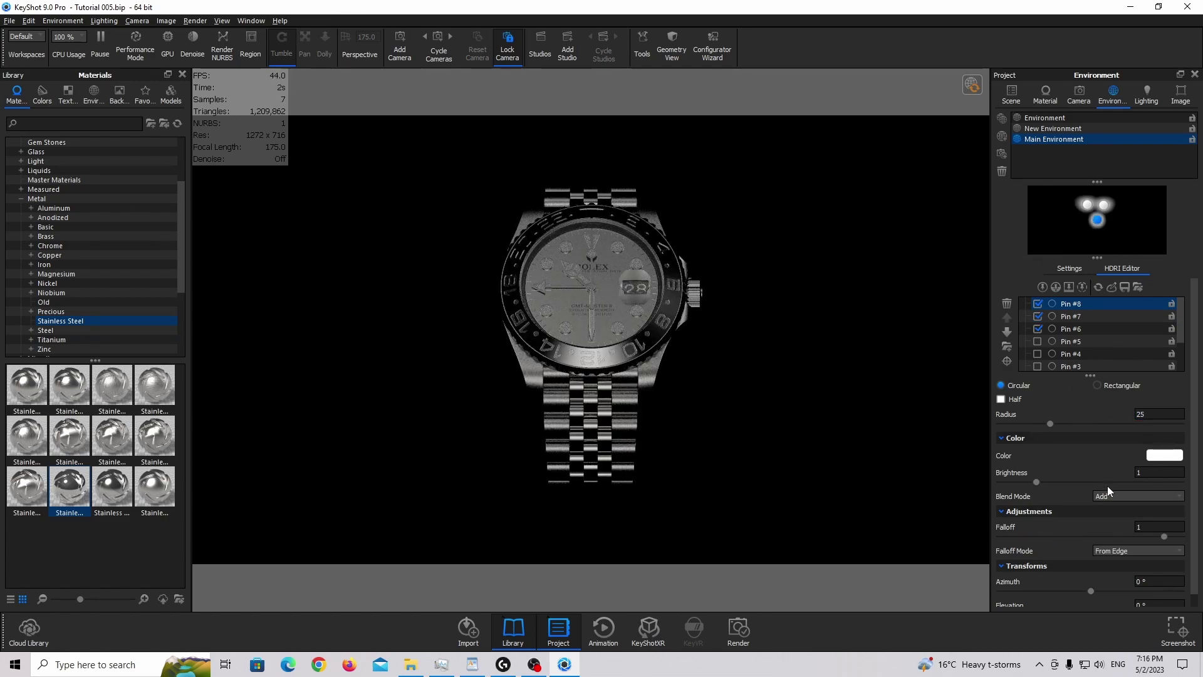
pyautogui.doubleClick(1159, 472)
pyautogui.write('0.75')
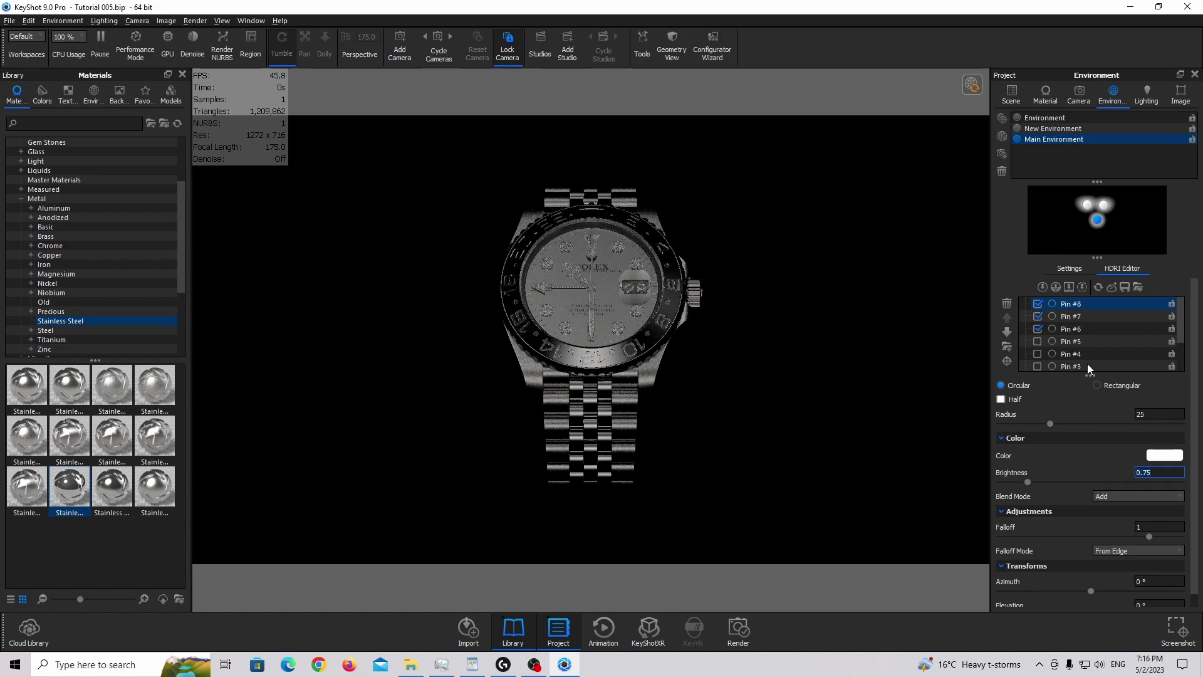
# Move Pin #8 to the environment's far left at about -156.24° azimuth and -14.76° elevation
pyautogui.moveTo(1097, 220); pyautogui.dragTo(1036, 237)
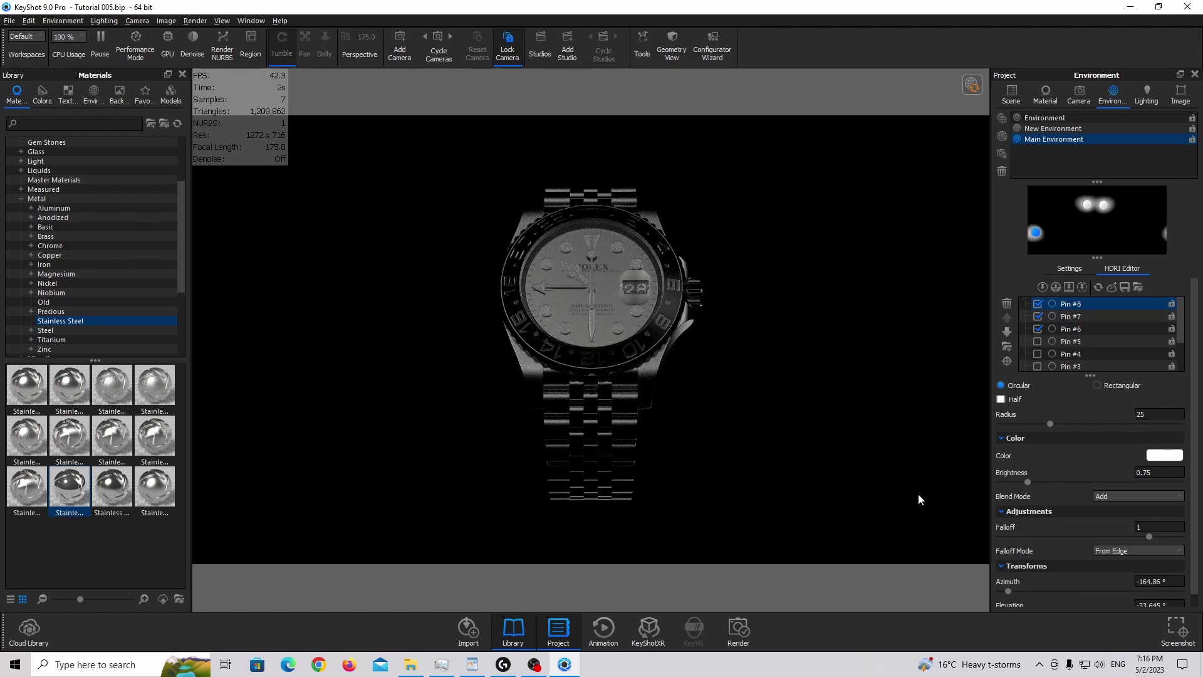
pyautogui.scroll(-1, 1120, 518)
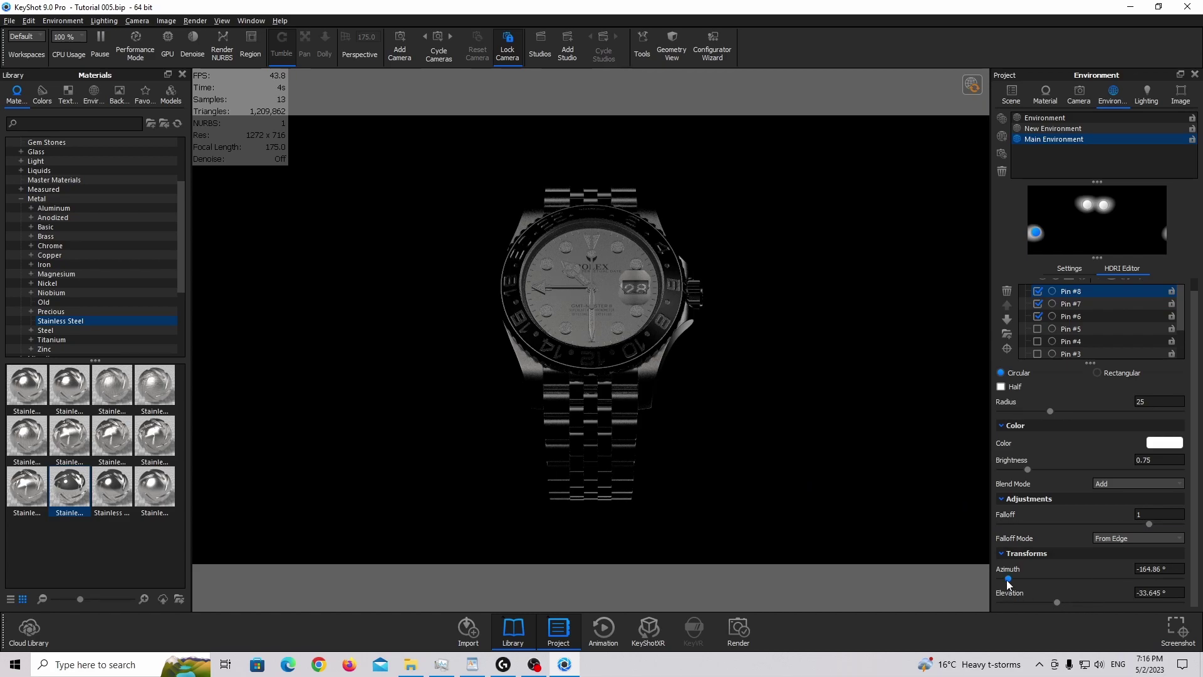
pyautogui.moveTo(1006, 581); pyautogui.dragTo(1079, 603)
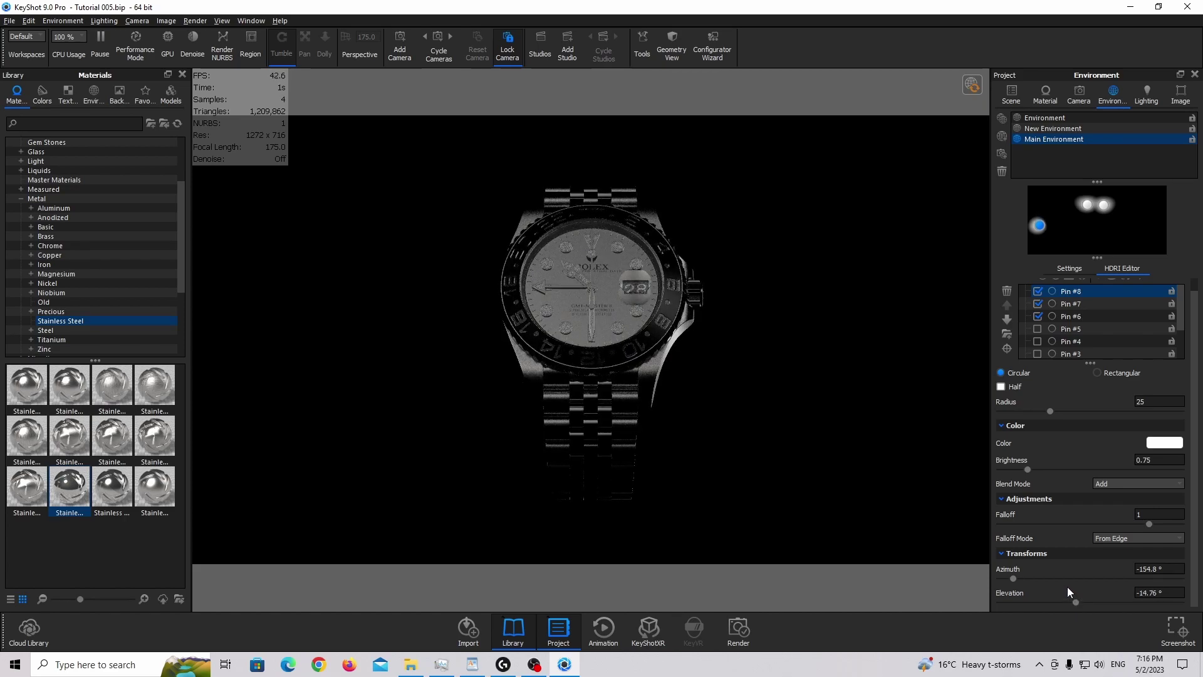
pyautogui.moveTo(1013, 577); pyautogui.dragTo(1013, 577)
# Duplicate Pin #8 and mirror the selected pin to the opposite side at 156.24° azimuth
pyautogui.rightClick(1040, 231)
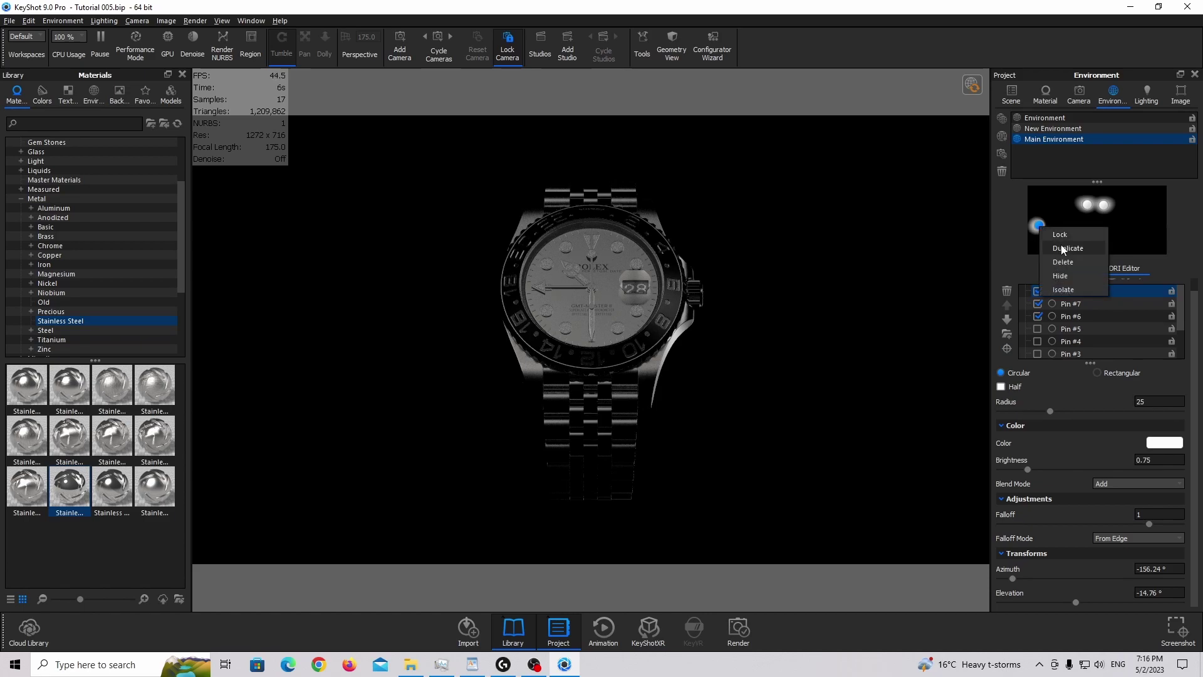
pyautogui.click(1067, 245)
pyautogui.click(1140, 571)
pyautogui.press('BackSpace')
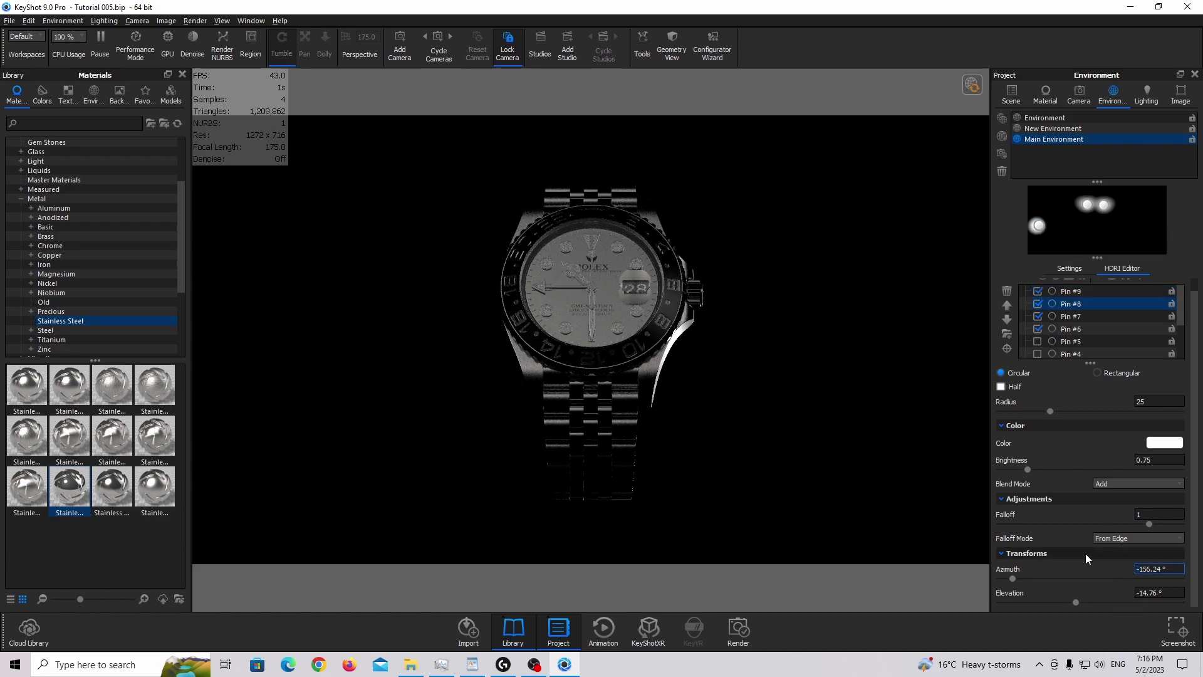
pyautogui.press('Return')
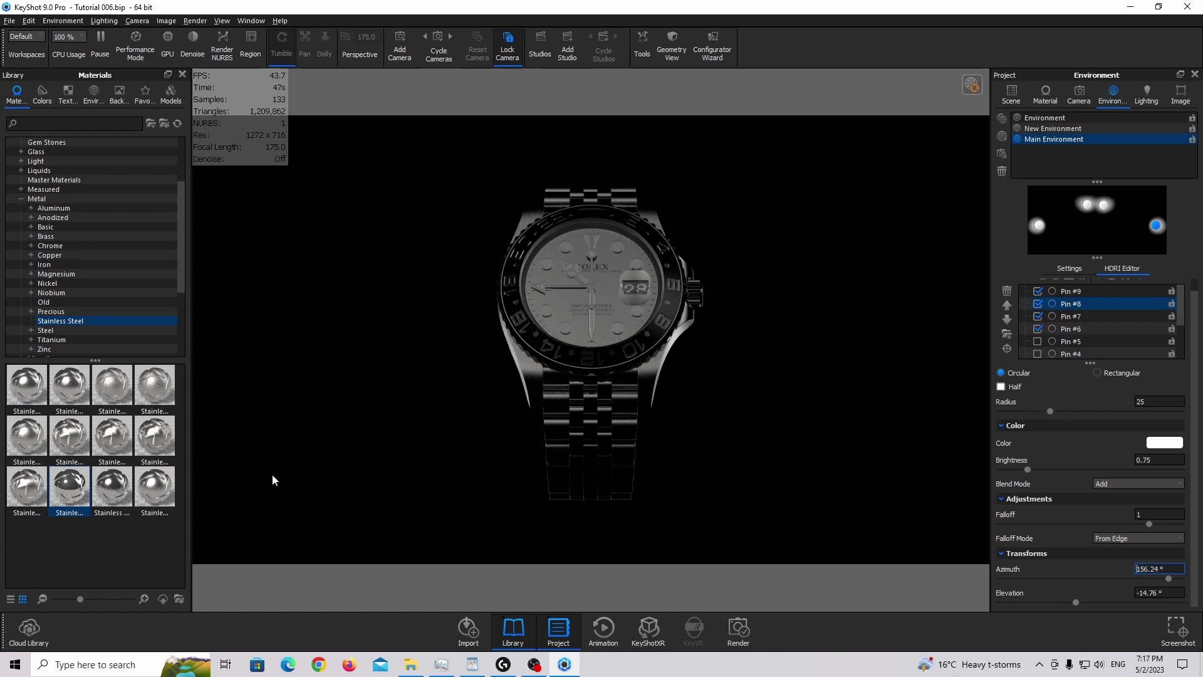
# Duplicate the pin at 156.24° azimuth, set the copy's radius to 15 and place it at 180° azimuth and about 44.82° elevation
pyautogui.rightClick(1156, 227)
pyautogui.click(1157, 230)
pyautogui.moveTo(1156, 230); pyautogui.dragTo(1163, 205)
pyautogui.doubleClick(1172, 403)
pyautogui.write('15')
pyautogui.press('Return')
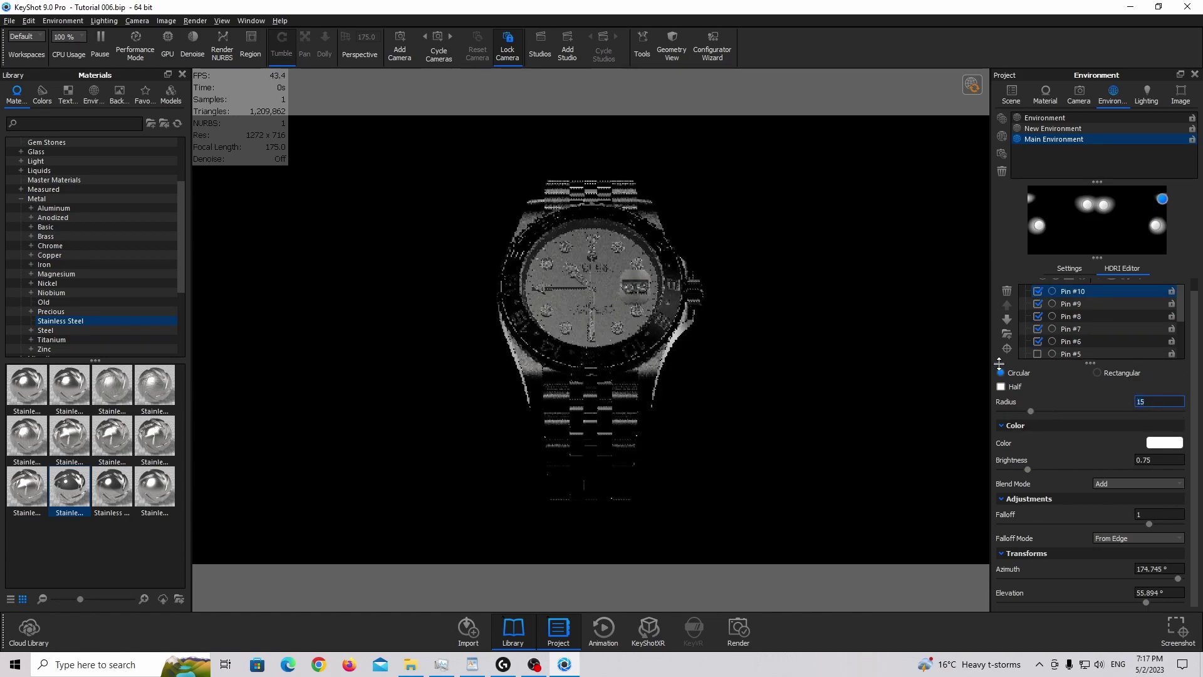
pyautogui.click(1169, 514)
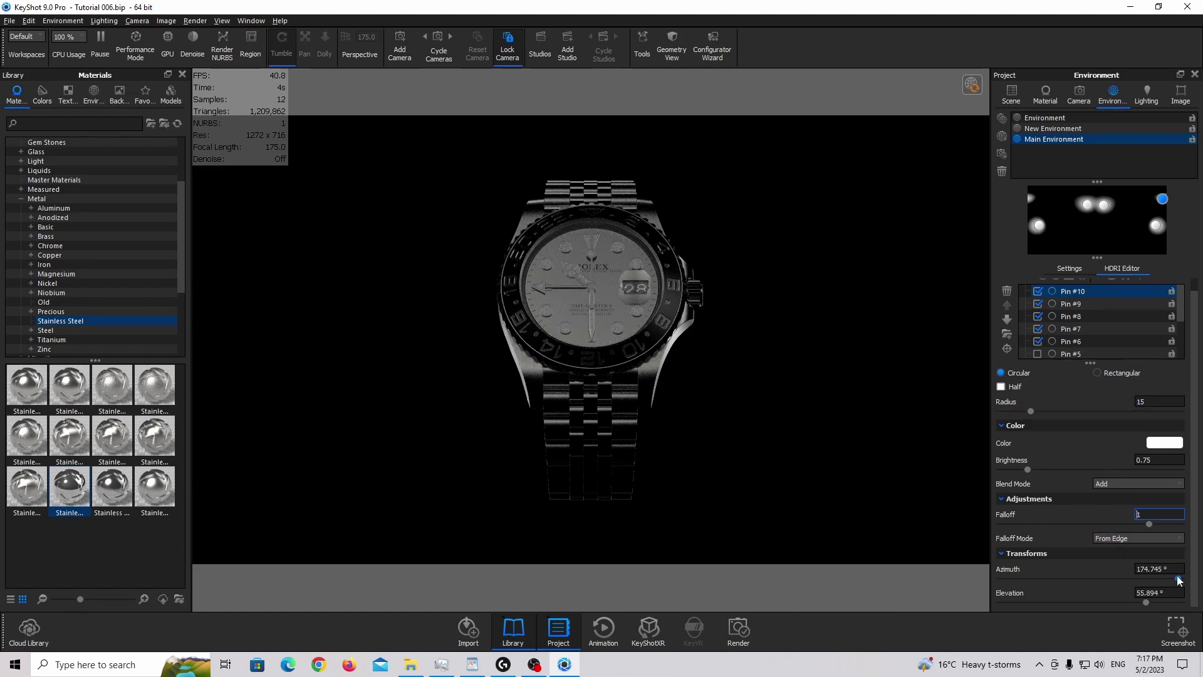
pyautogui.moveTo(1178, 580); pyautogui.dragTo(1182, 578)
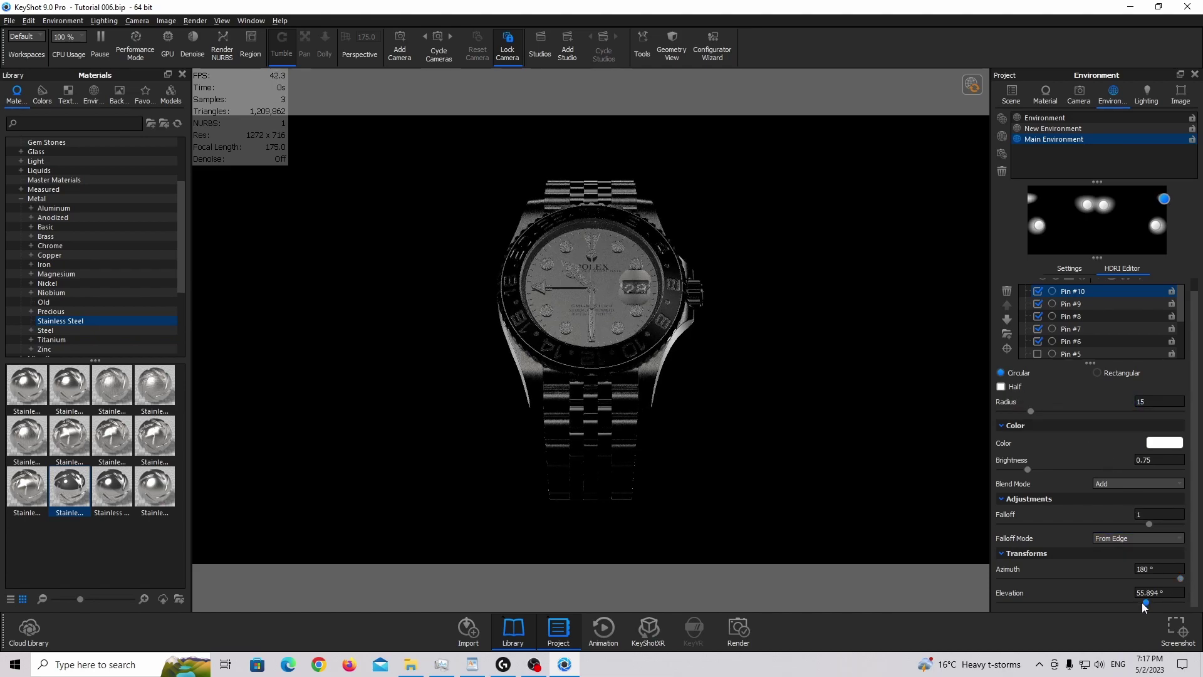
pyautogui.moveTo(1145, 603); pyautogui.dragTo(1136, 601)
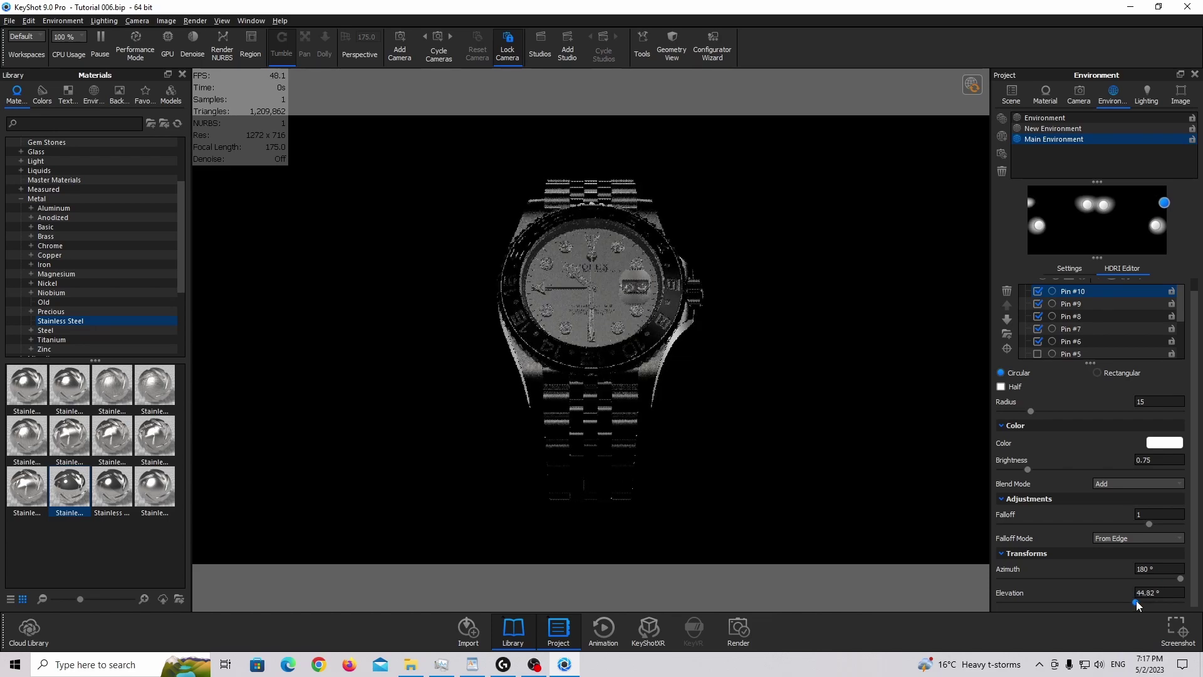
# Duplicate Pin #10 and place the copy at the environment's bottom edge, at -180° azimuth and about -85.68° elevation
pyautogui.rightClick(1167, 210)
pyautogui.click(1179, 217)
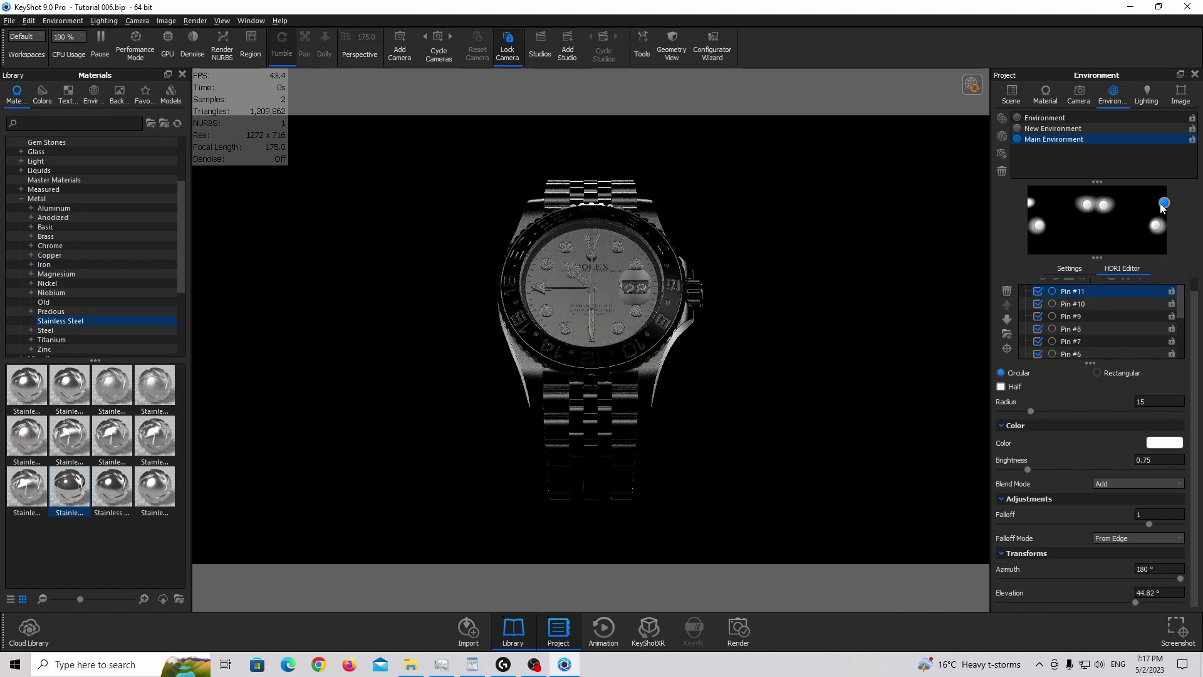
pyautogui.moveTo(1098, 247); pyautogui.dragTo(1089, 274)
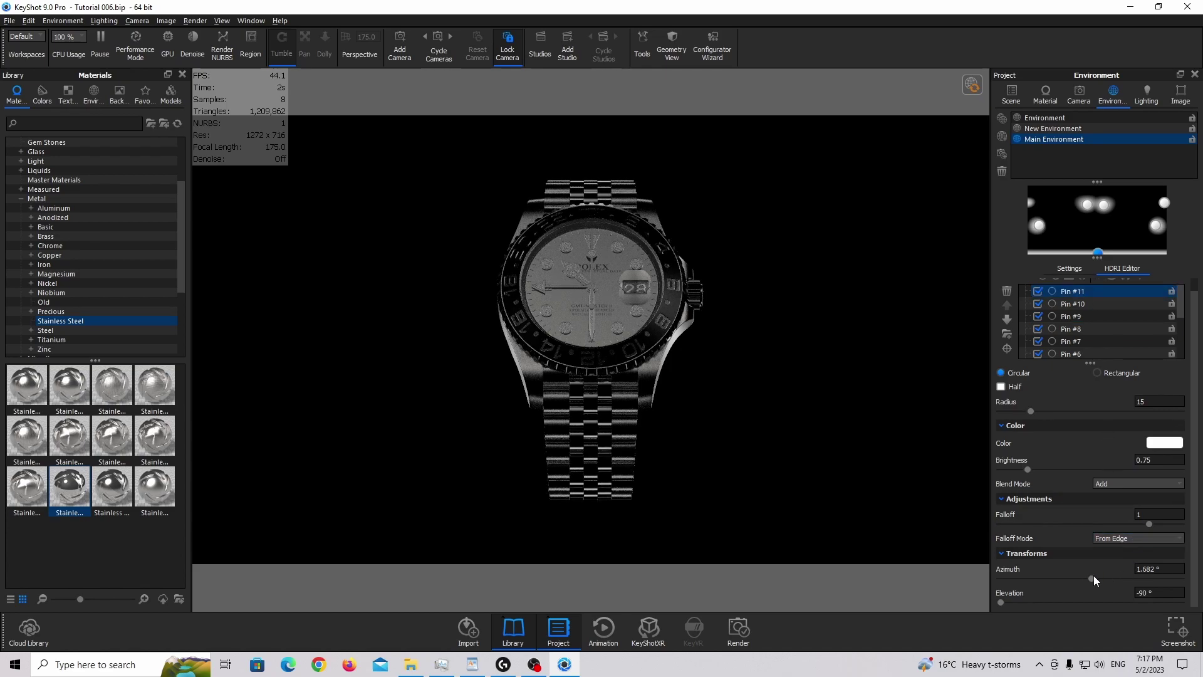
pyautogui.moveTo(1091, 579); pyautogui.dragTo(923, 577)
pyautogui.moveTo(1000, 604); pyautogui.dragTo(1004, 603)
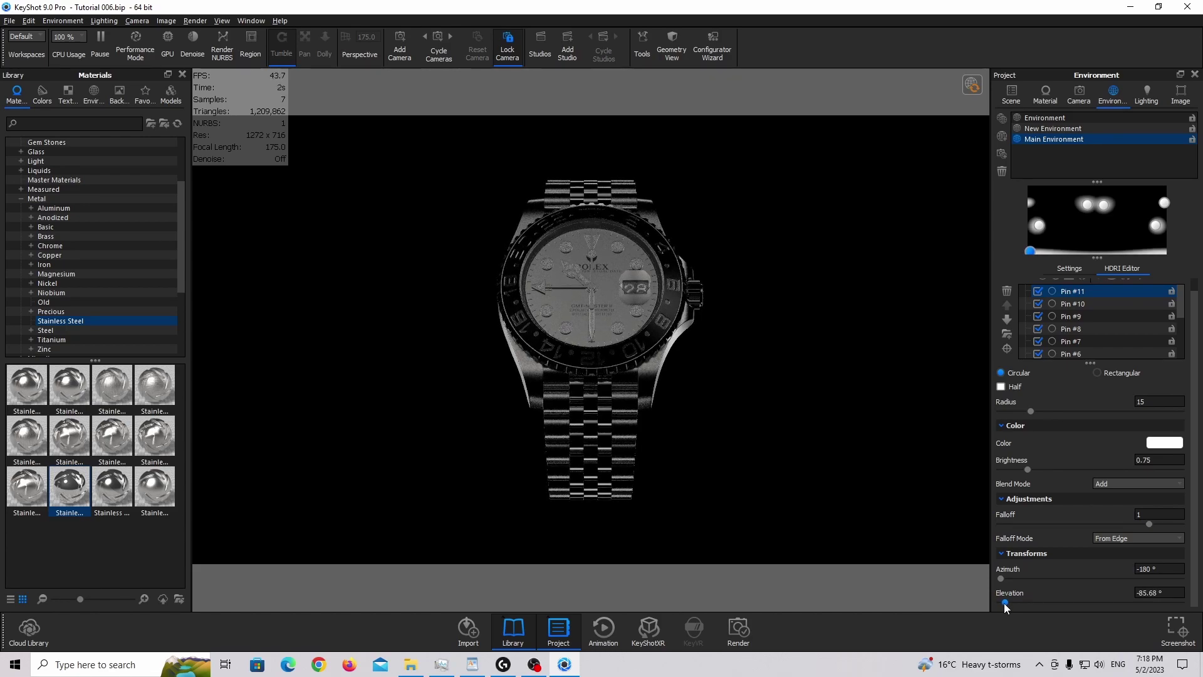
# Enable Pins #1, #3, #4 and #5 to preview the watch with all lights combined
pyautogui.scroll(-3, 1066, 338)
pyautogui.click(1041, 327)
pyautogui.click(1037, 316)
pyautogui.click(1038, 306)
pyautogui.click(1046, 311)
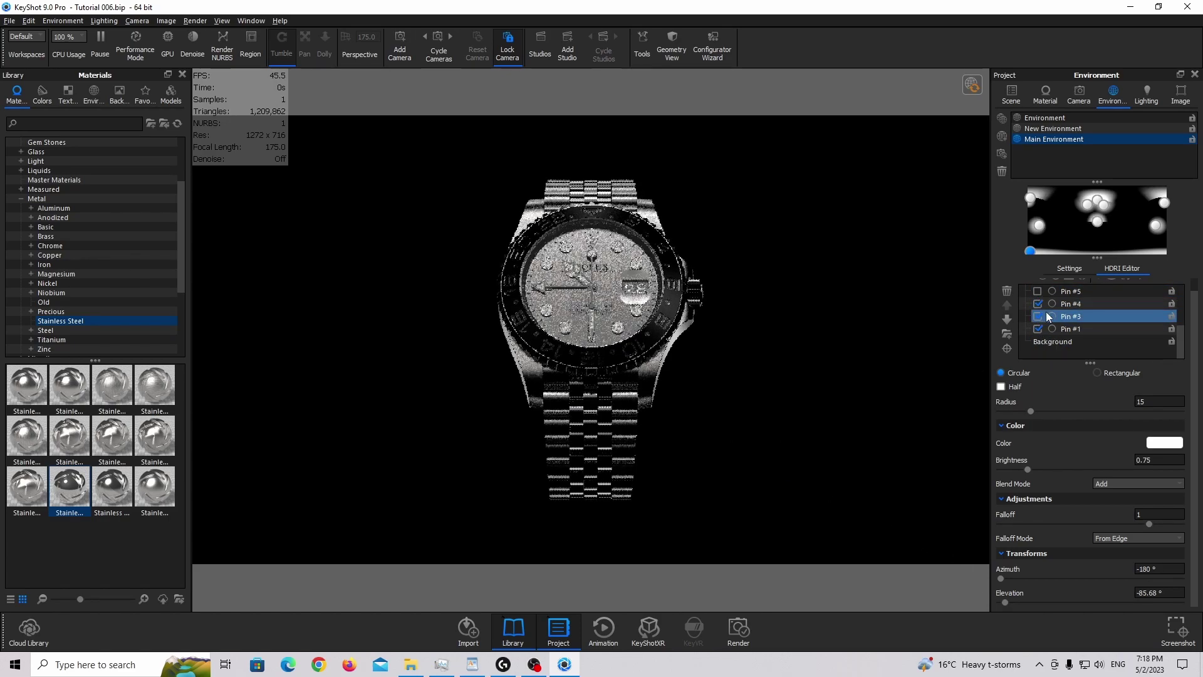
pyautogui.scroll(2, 1044, 318)
pyautogui.click(1041, 317)
pyautogui.scroll(3, 1046, 328)
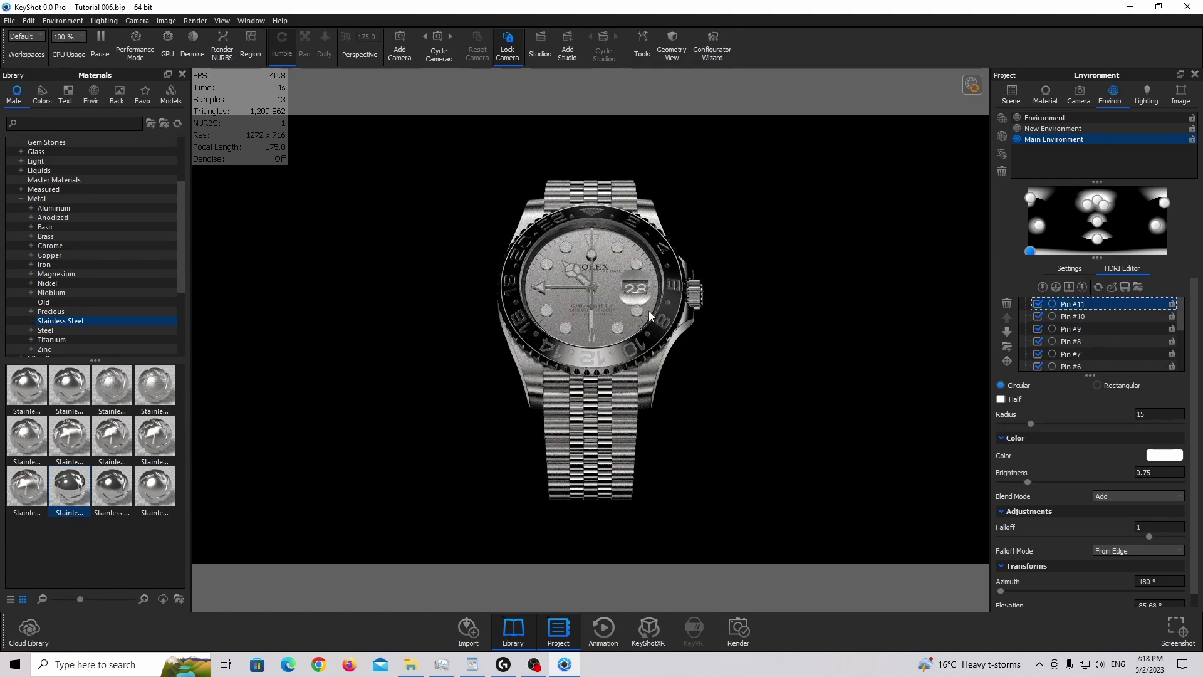
# Disable every pin in the HDRI, from Pin #1 up to Pin #11, and select Pin #11
pyautogui.scroll(-3, 1066, 325)
pyautogui.click(1037, 329)
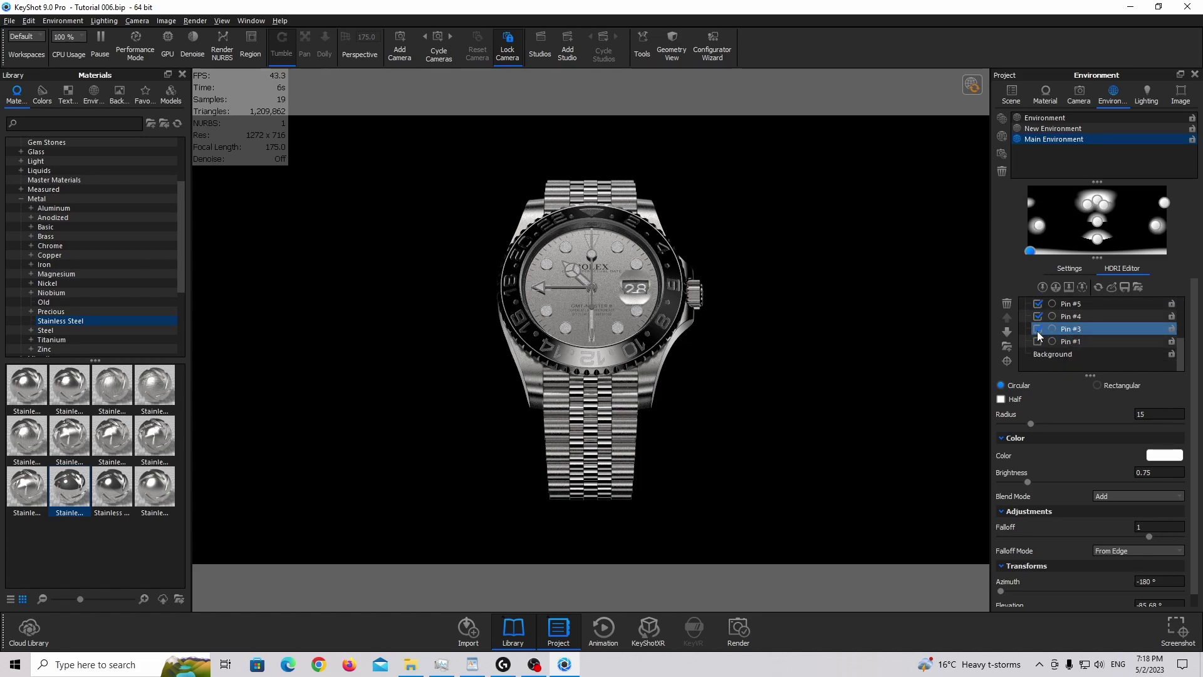
pyautogui.click(1038, 316)
pyautogui.click(1038, 305)
pyautogui.scroll(3, 1039, 307)
pyautogui.click(1051, 326)
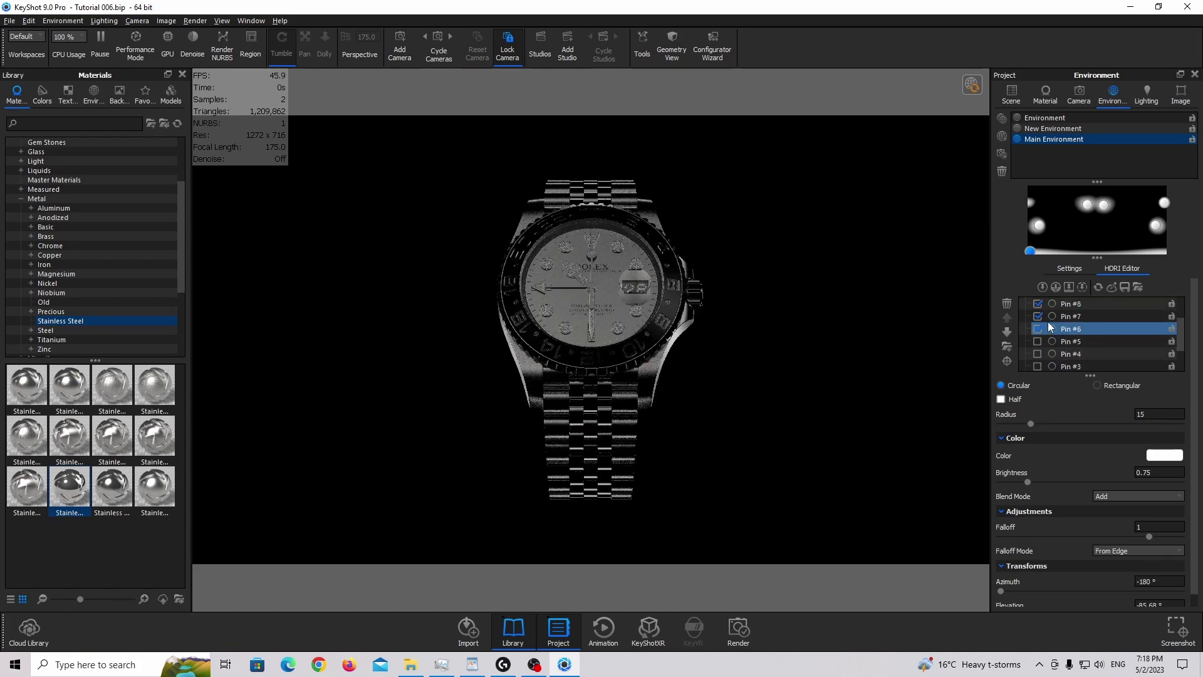
pyautogui.click(1038, 316)
pyautogui.click(1039, 305)
pyautogui.scroll(3, 1039, 313)
pyautogui.click(1037, 329)
pyautogui.click(1038, 316)
pyautogui.click(1039, 305)
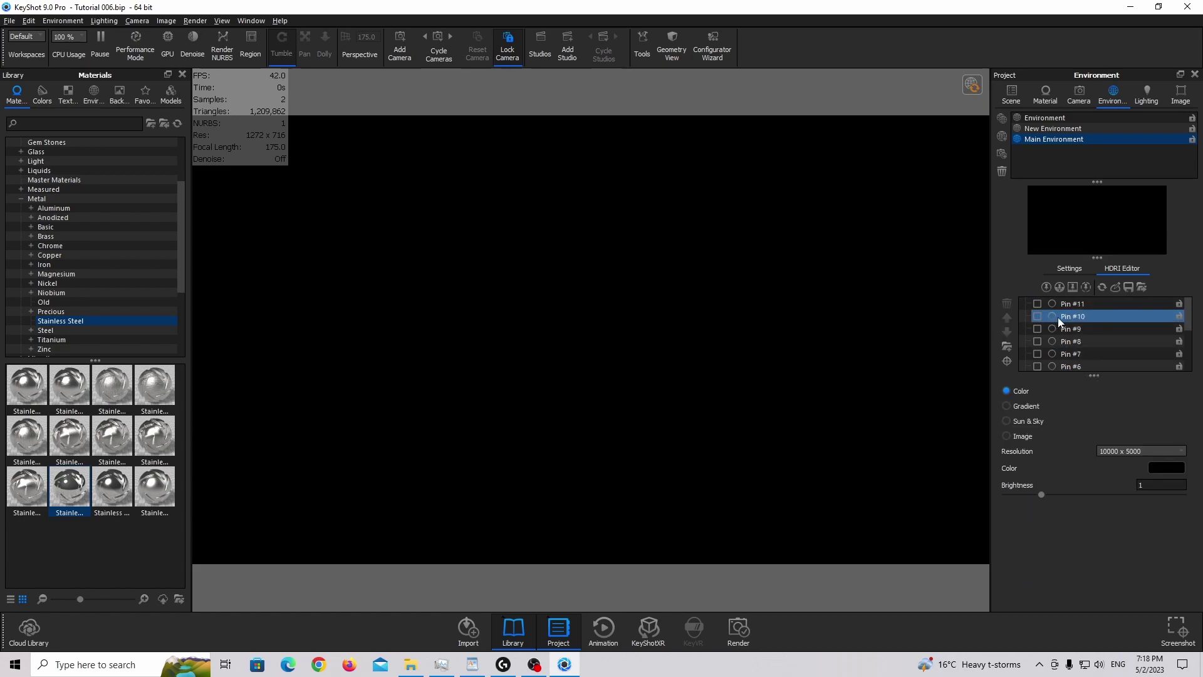
pyautogui.click(1072, 304)
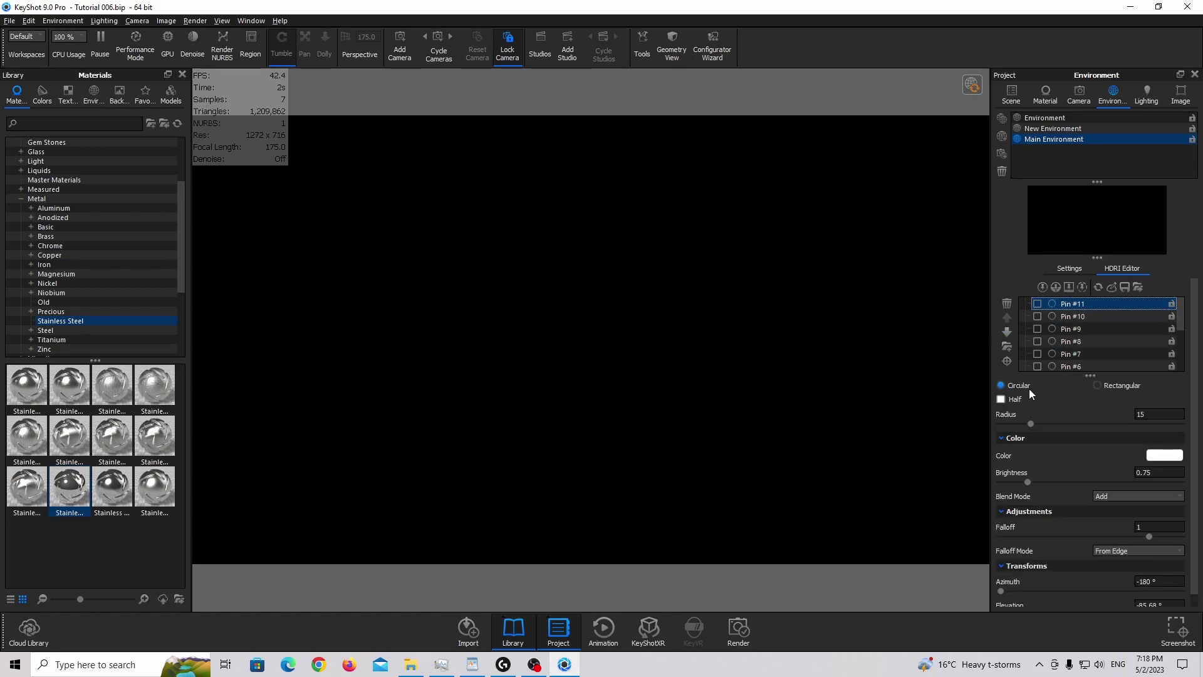
# Add a new circular pin to the HDRI with radius 25, brightness 0.75 and falloff 1
pyautogui.click(1044, 287)
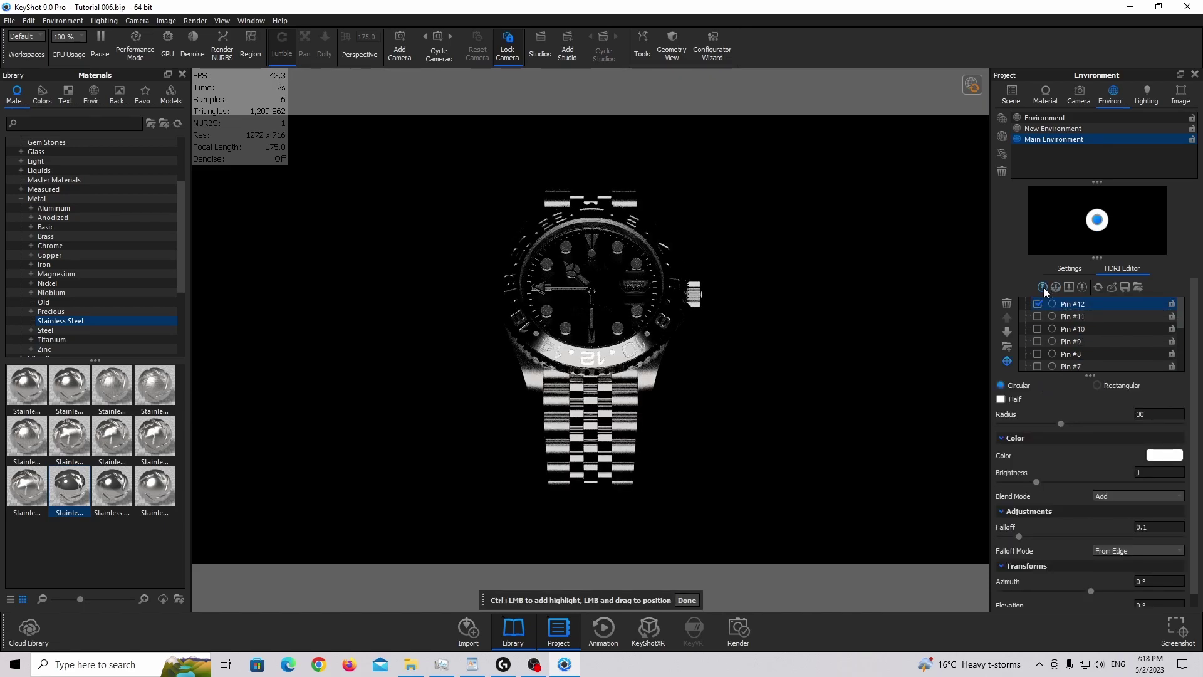
pyautogui.doubleClick(1164, 415)
pyautogui.write('25')
pyautogui.press('Return')
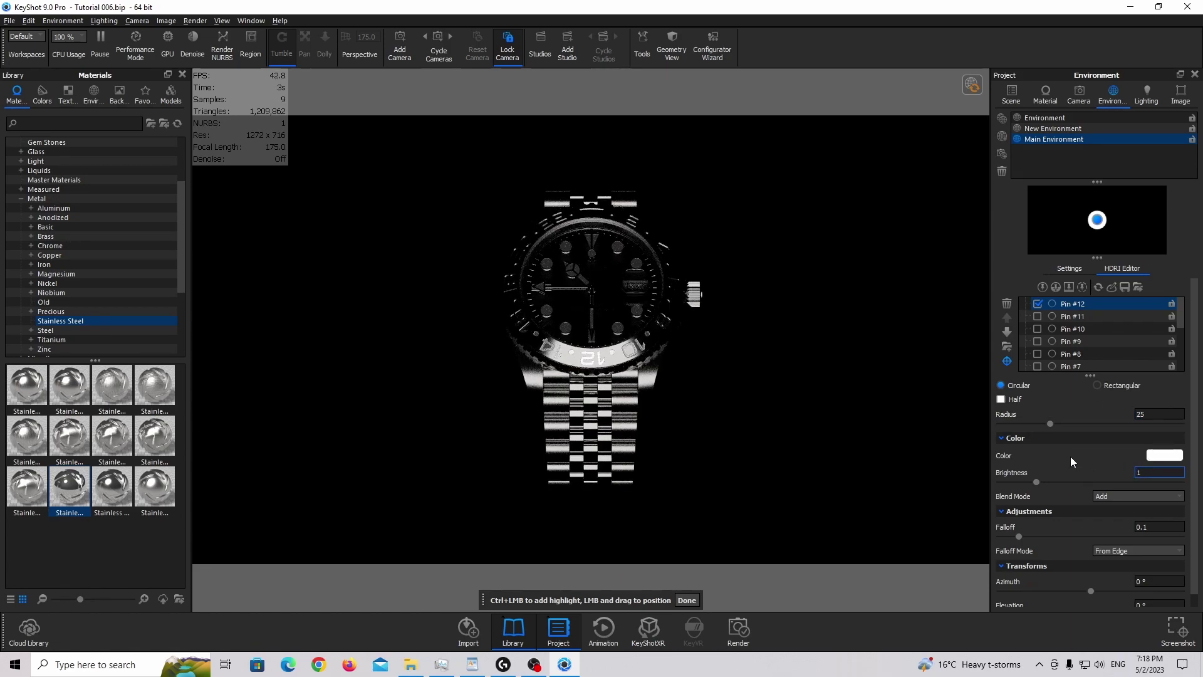
pyautogui.write('0.75')
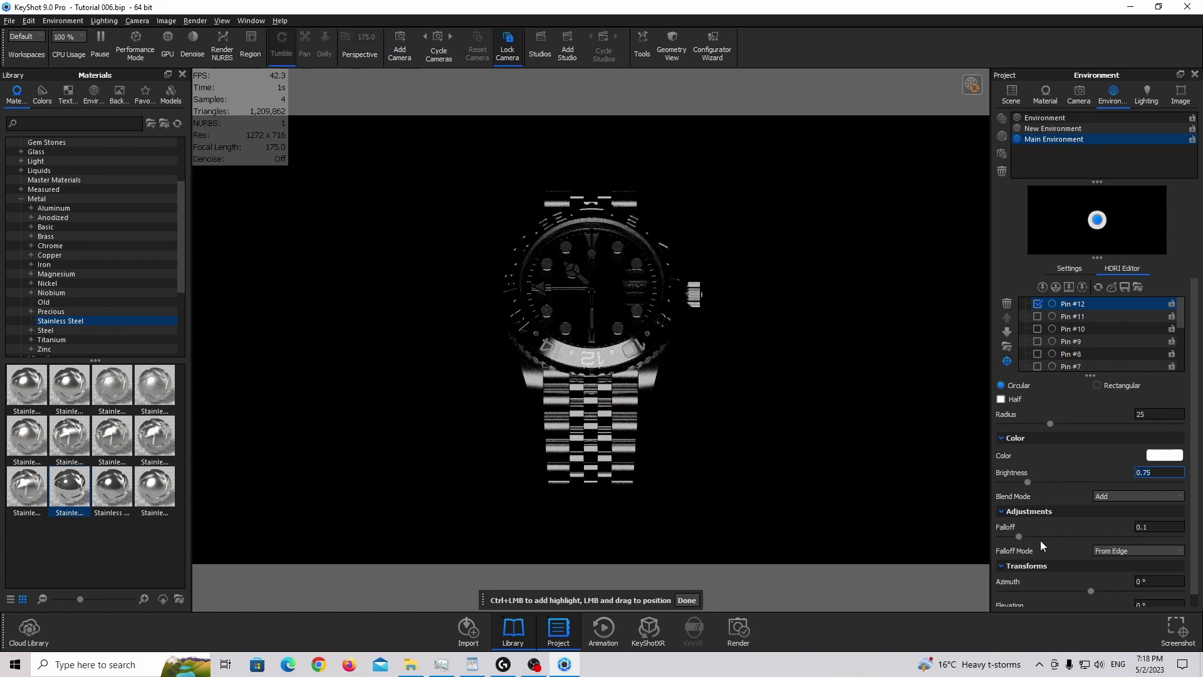
pyautogui.moveTo(1020, 538); pyautogui.dragTo(1164, 538)
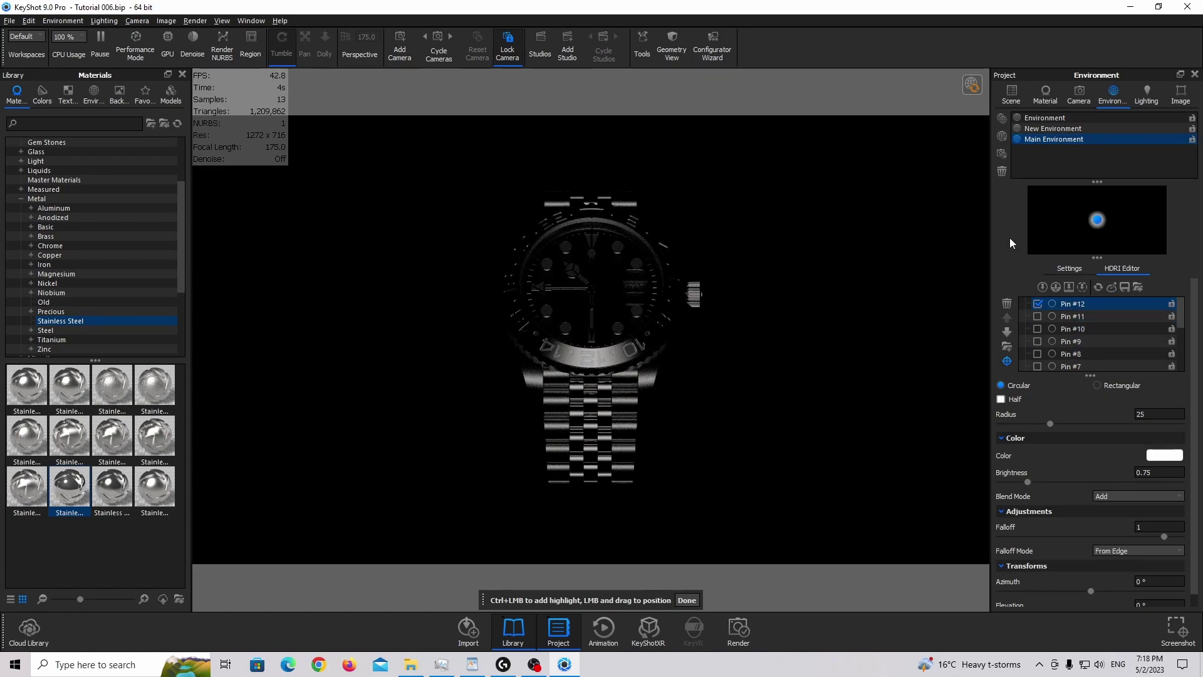
# Place the pin's highlight on the upper-right fluted bezel edge, at -138.6° azimuth and 43.56° elevation
pyautogui.moveTo(508, 252); pyautogui.dragTo(518, 245)
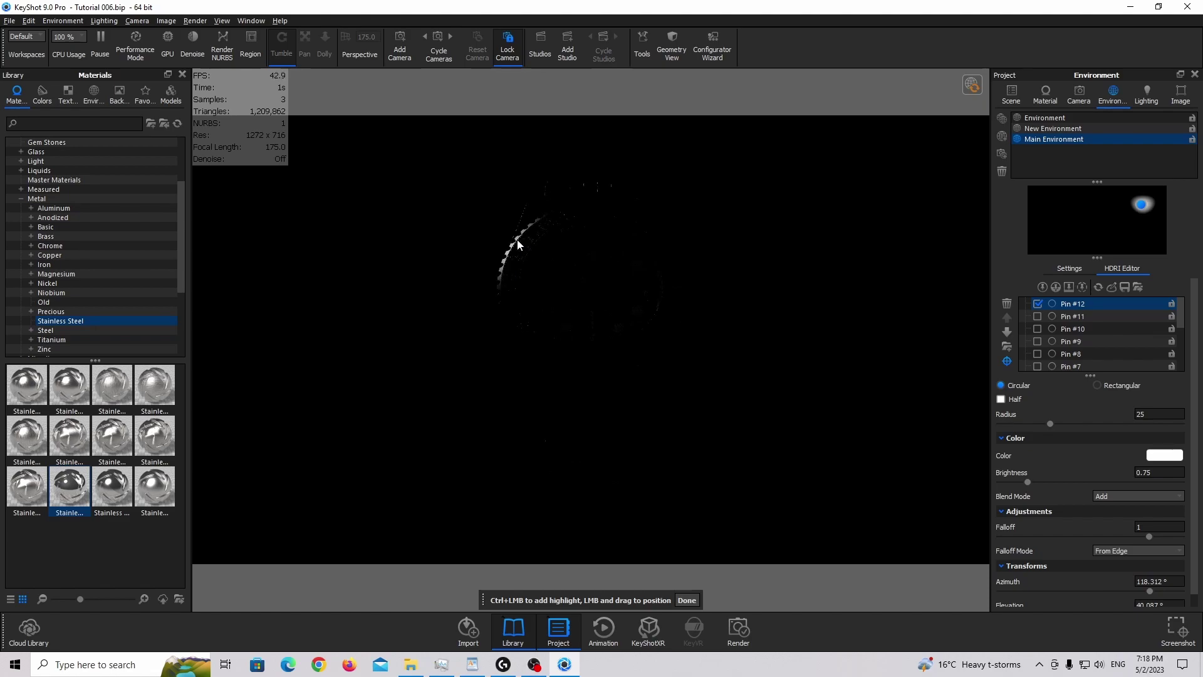
pyautogui.doubleClick(664, 235)
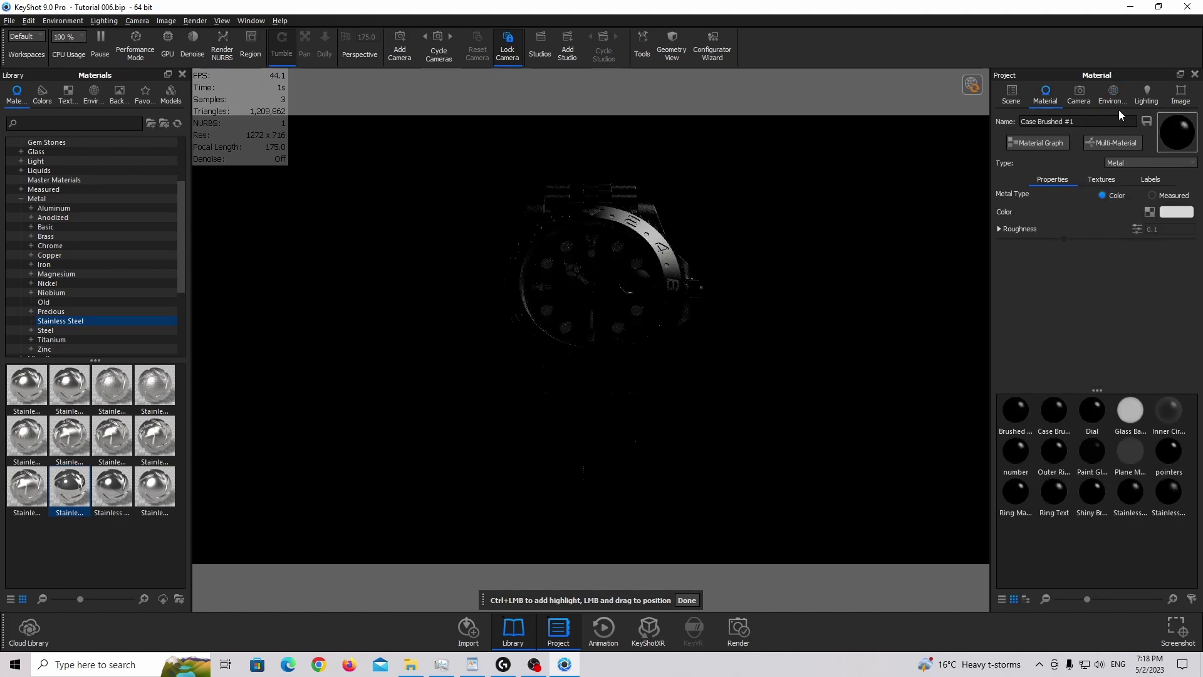
pyautogui.click(1113, 95)
pyautogui.click(663, 238)
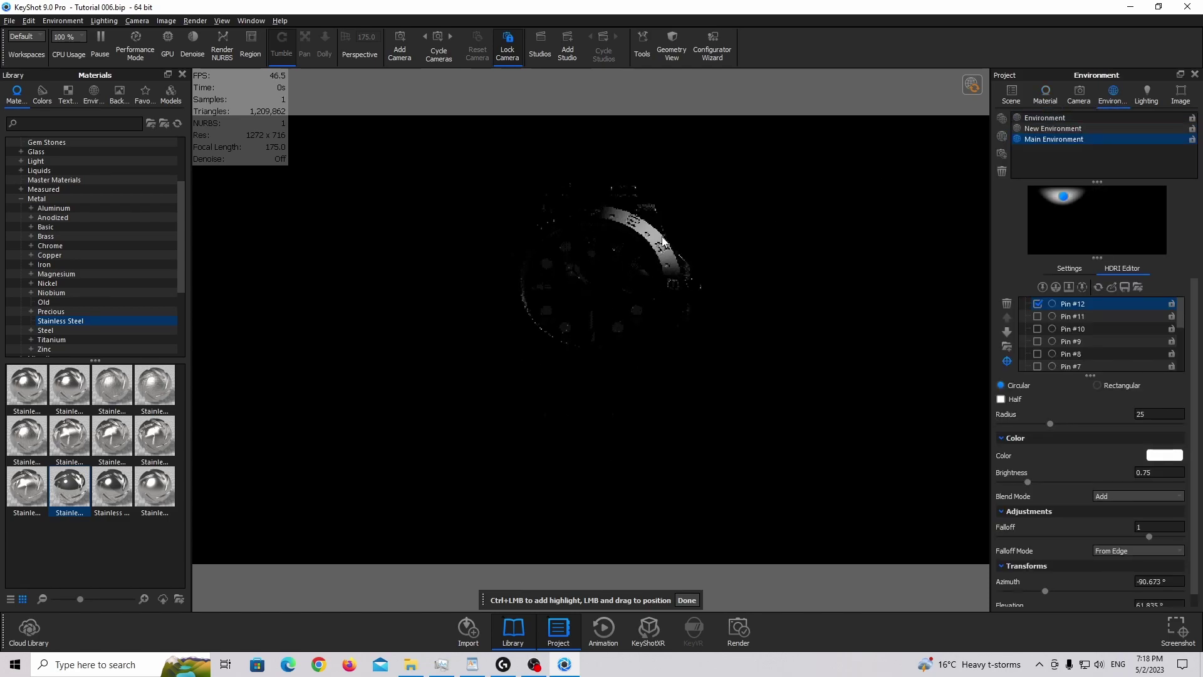
pyautogui.moveTo(664, 238); pyautogui.dragTo(678, 260)
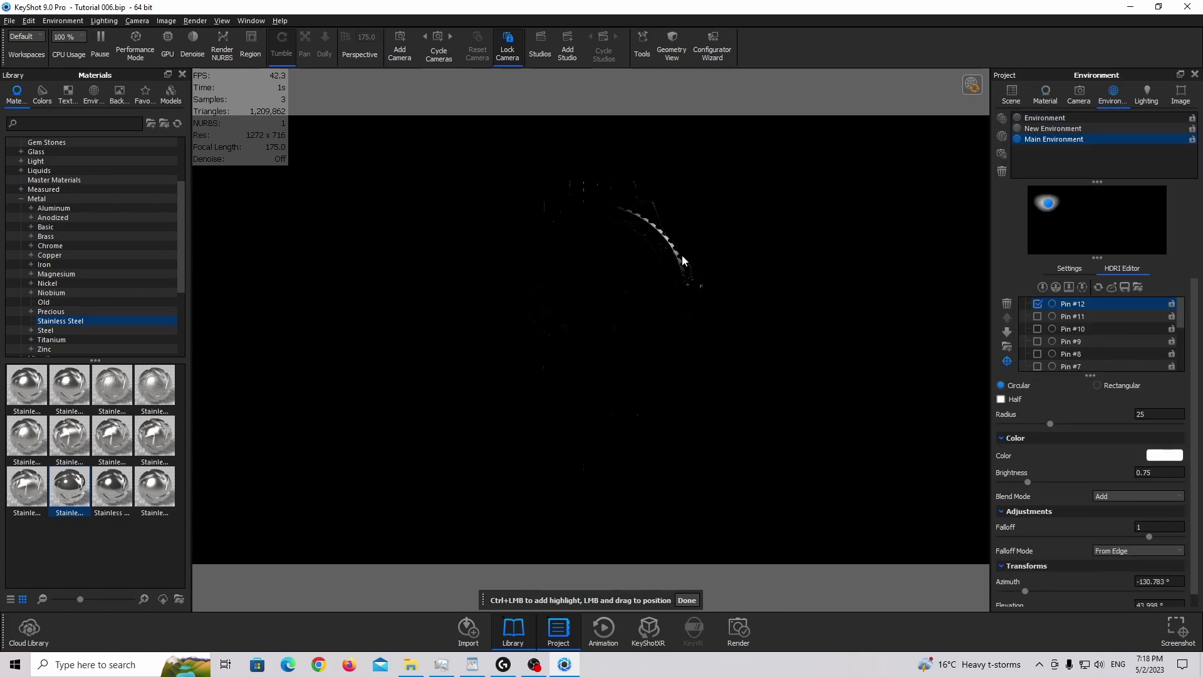
pyautogui.scroll(-1, 1104, 510)
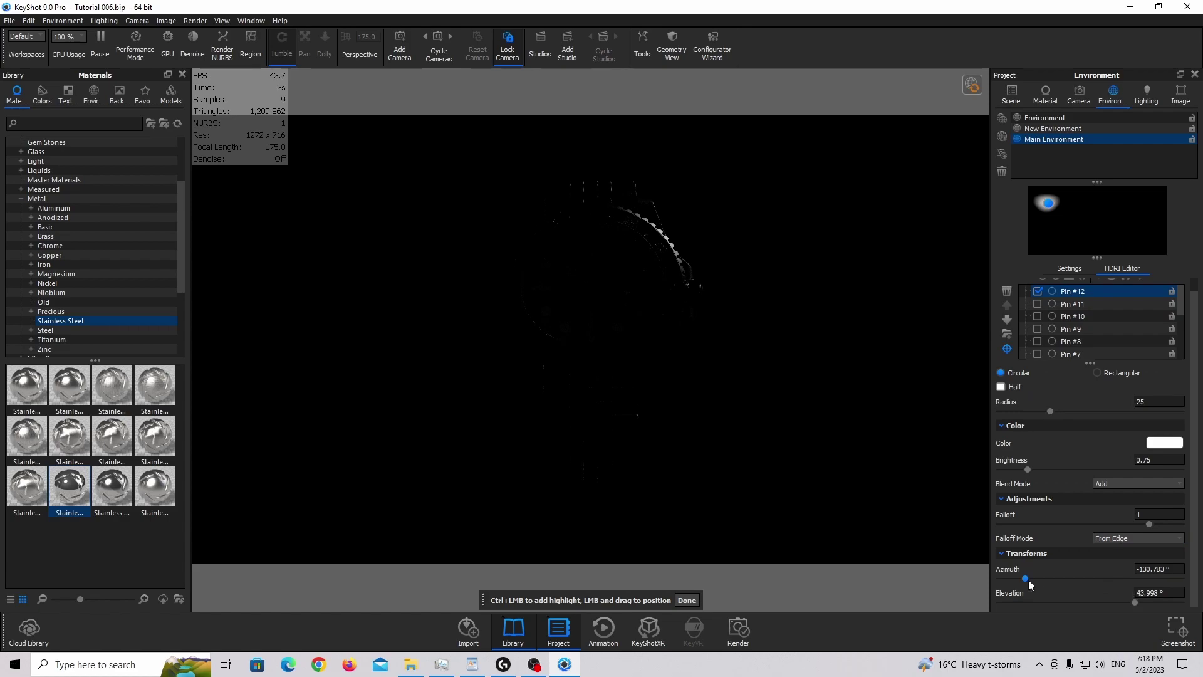
pyautogui.moveTo(1028, 581); pyautogui.dragTo(1021, 581)
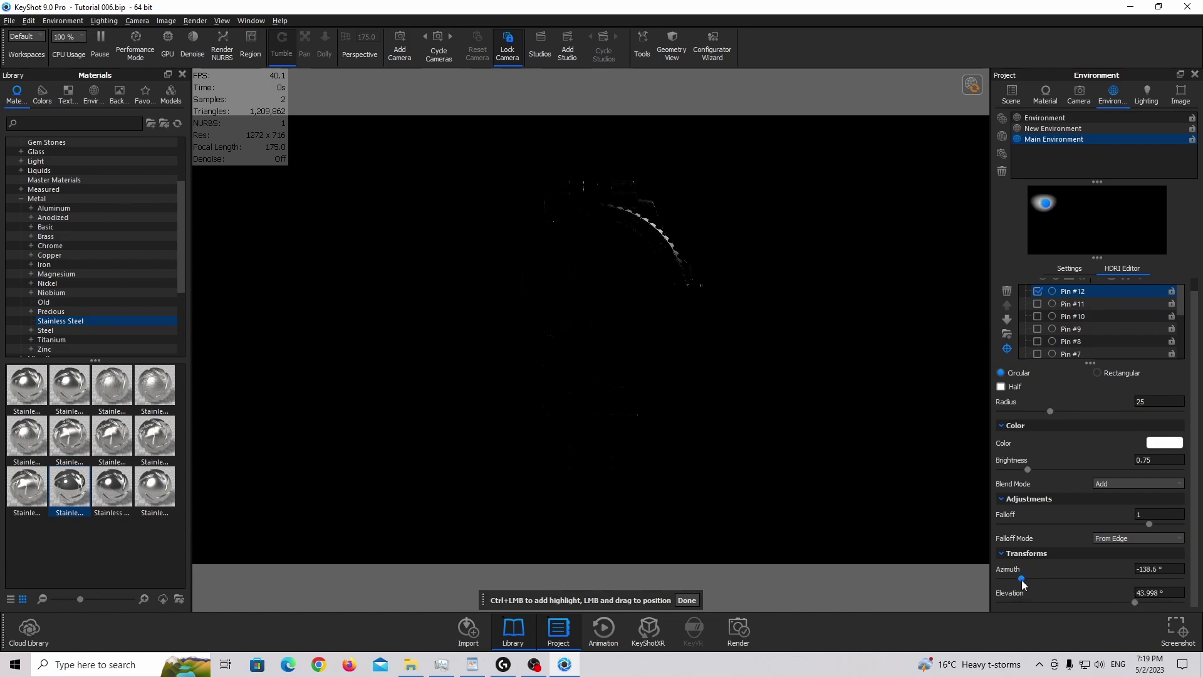
pyautogui.moveTo(1134, 603); pyautogui.dragTo(1136, 600)
# Duplicate the bezel pin and mirror one of the pair to 138.6° azimuth
pyautogui.rightClick(1046, 203)
pyautogui.click(1062, 222)
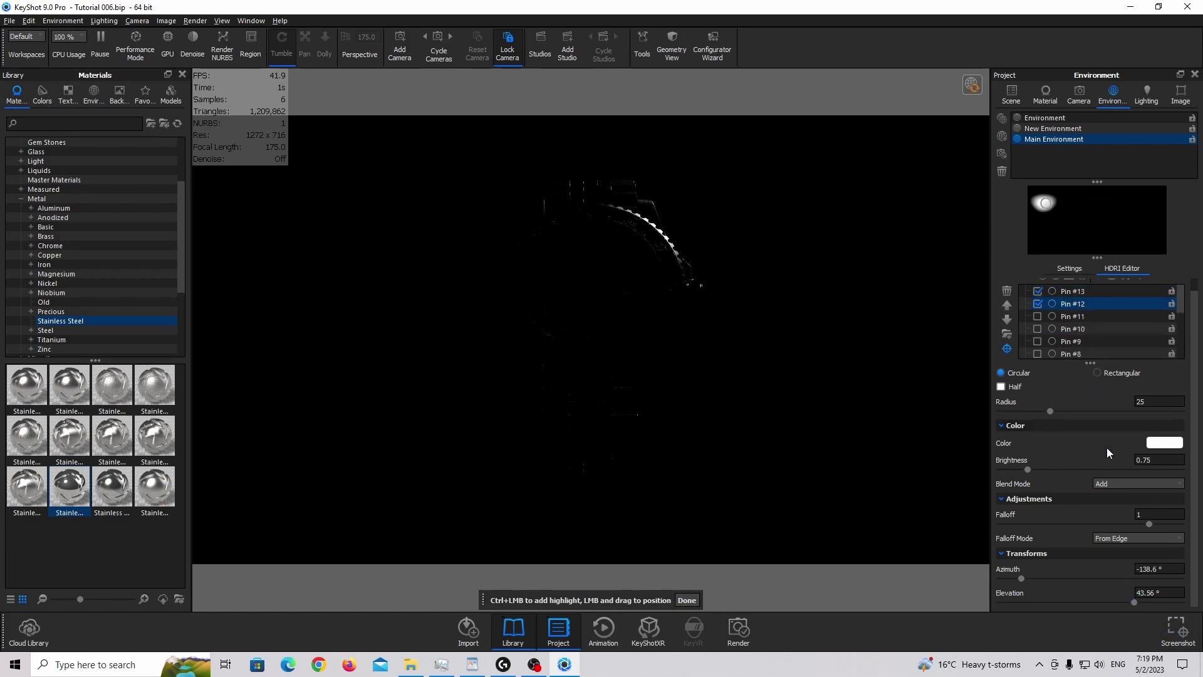
pyautogui.click(1138, 569)
pyautogui.press('Delete')
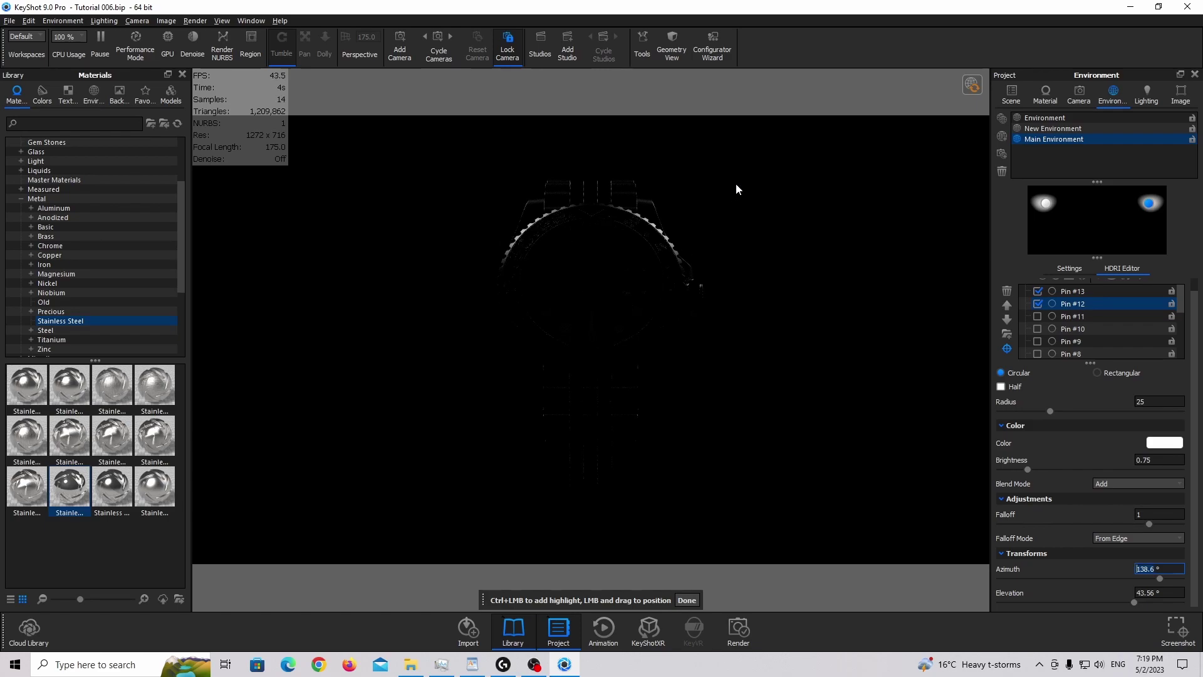
# Duplicate the pin at 138.6° azimuth and place the copy at 53.28° azimuth and -12.78° elevation
pyautogui.rightClick(1150, 207)
pyautogui.click(1151, 211)
pyautogui.moveTo(1149, 210); pyautogui.dragTo(1135, 232)
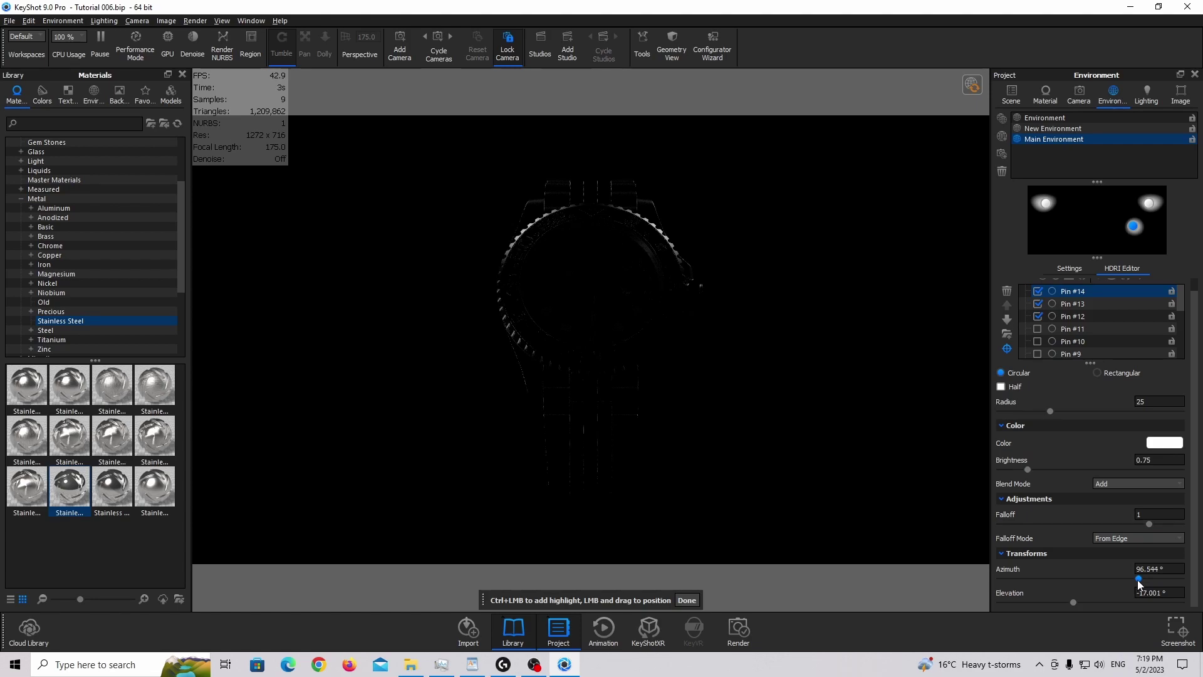
pyautogui.moveTo(1139, 579); pyautogui.dragTo(1118, 579)
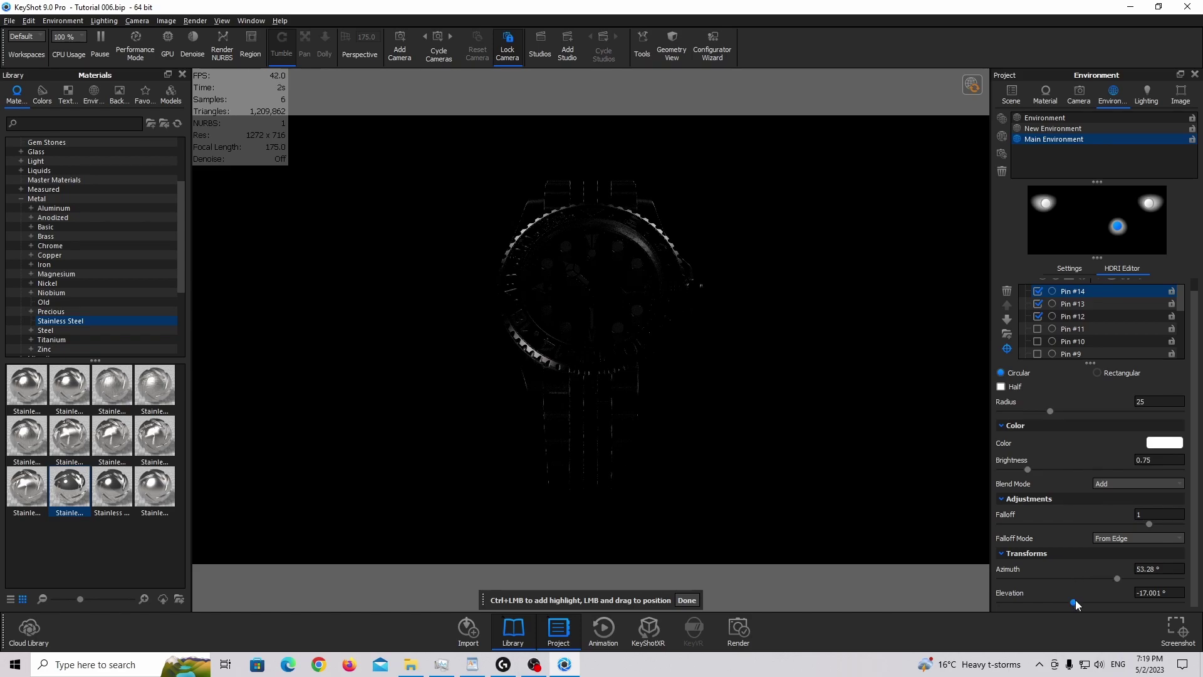
pyautogui.moveTo(1074, 600); pyautogui.dragTo(1080, 593)
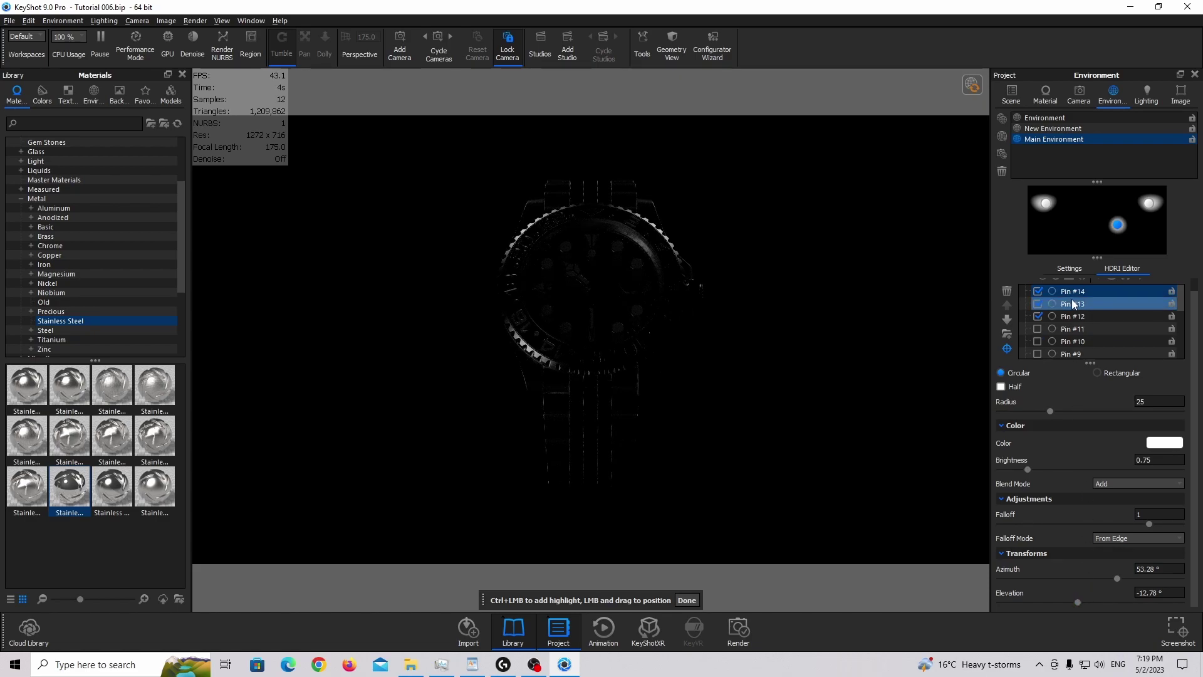
# Duplicate the pin at 53.28° azimuth and mirror one of the pair to -53.28° azimuth
pyautogui.rightClick(1117, 224)
pyautogui.click(1140, 244)
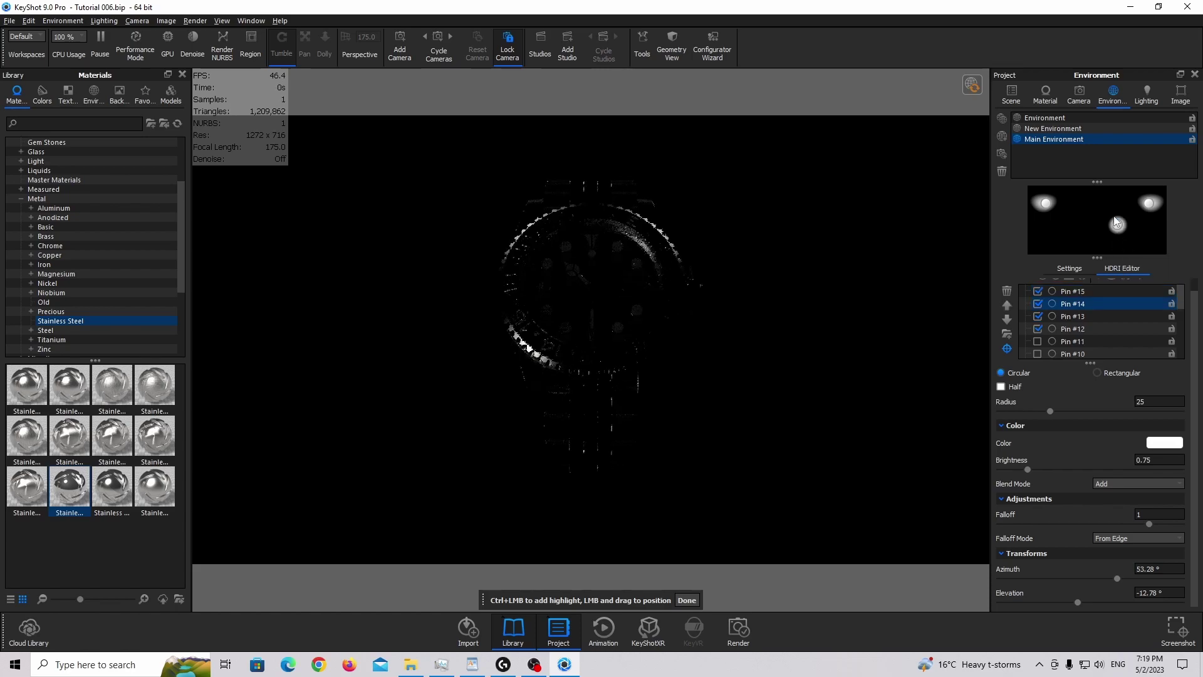
pyautogui.click(1138, 571)
pyautogui.write('-')
pyautogui.press('Return')
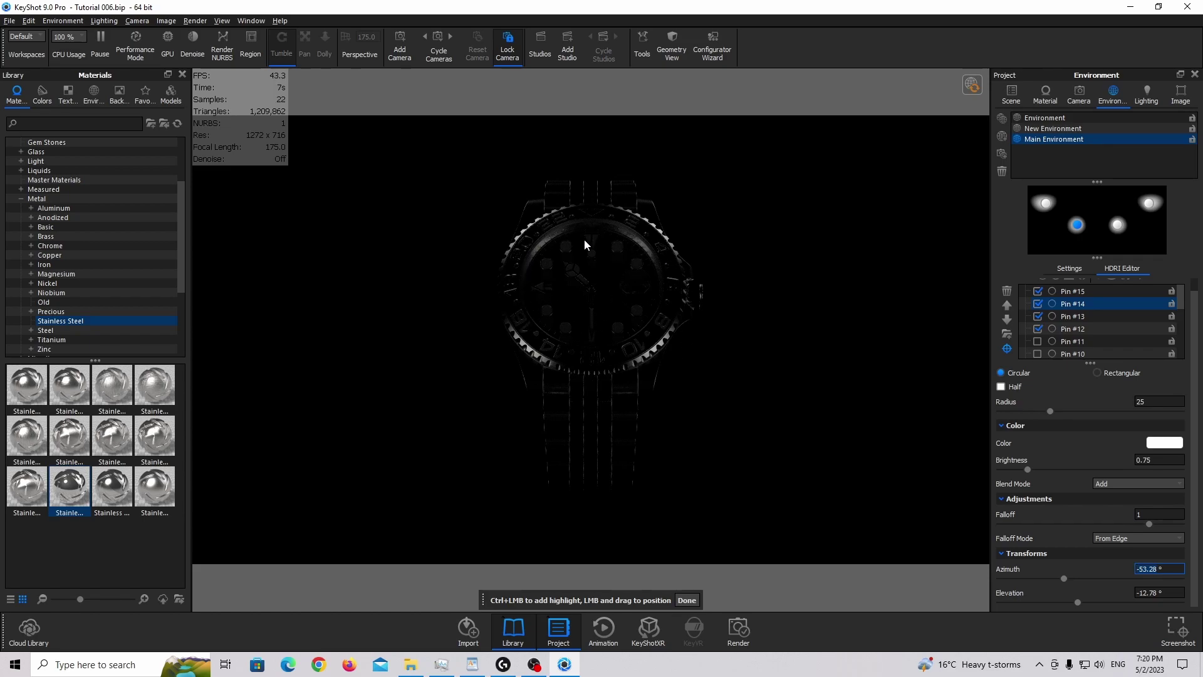
# Duplicate Pin #15 and place the copy at -91.08° azimuth and 26.64° elevation
pyautogui.scroll(1, 1099, 320)
pyautogui.click(1072, 304)
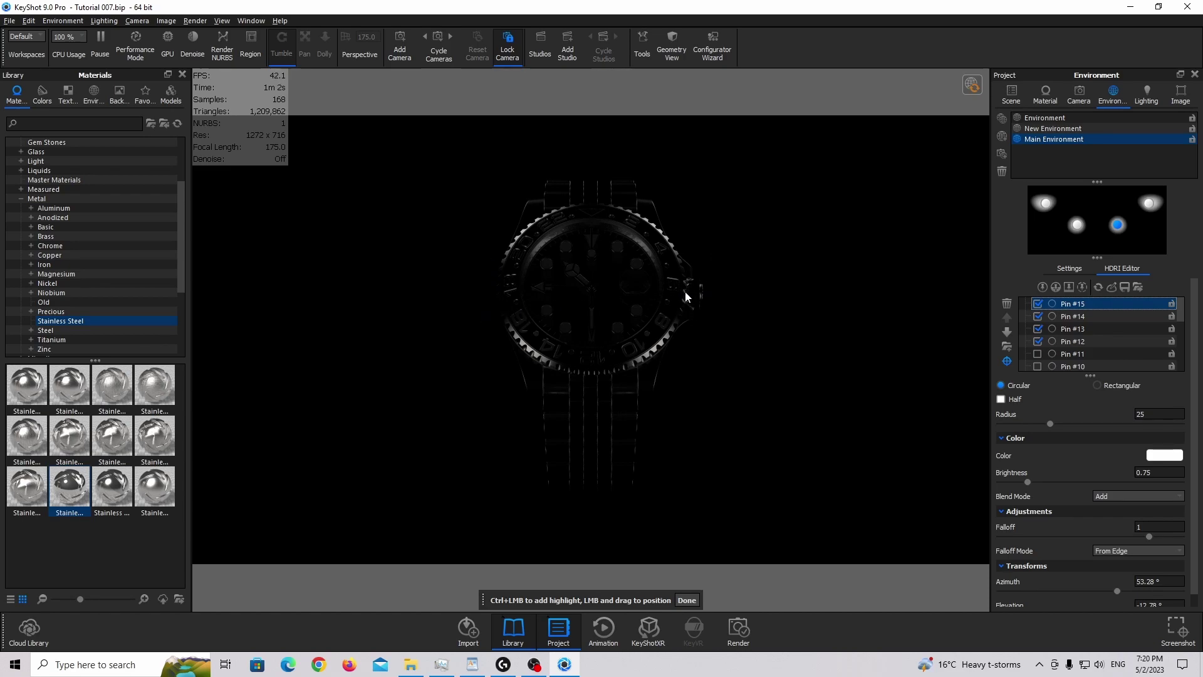
pyautogui.rightClick(1129, 242)
pyautogui.click(1130, 243)
pyautogui.moveTo(1130, 243); pyautogui.dragTo(1067, 210)
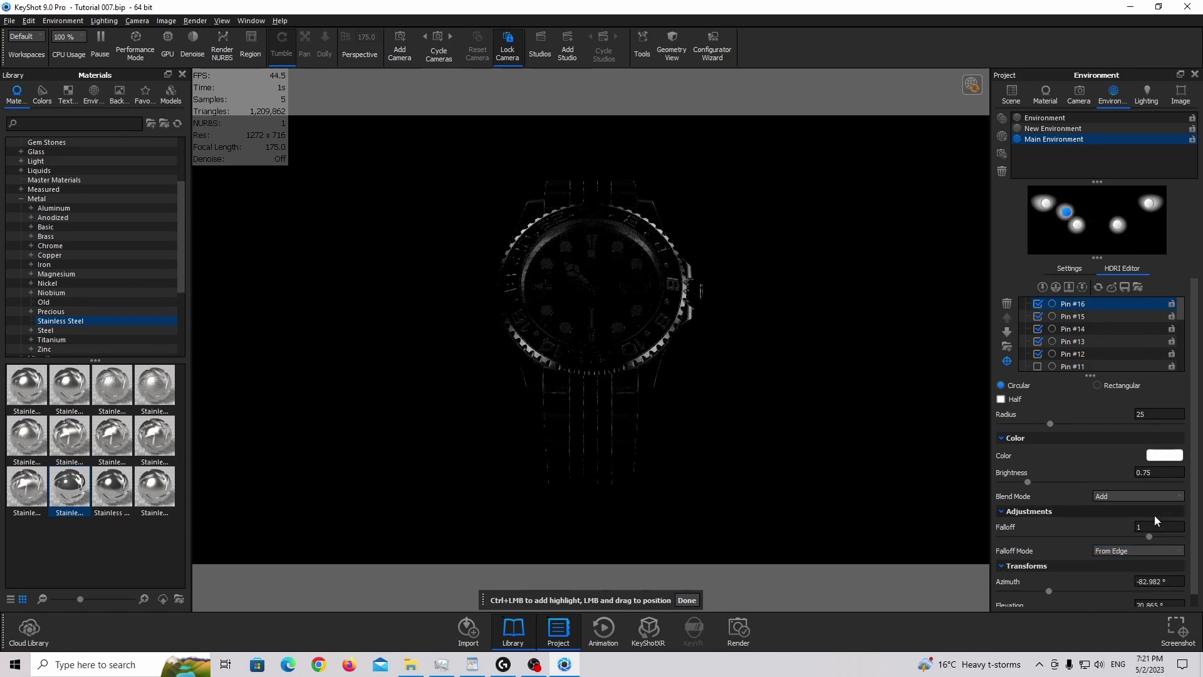
pyautogui.scroll(-1, 1126, 592)
pyautogui.moveTo(1049, 577); pyautogui.dragTo(1046, 577)
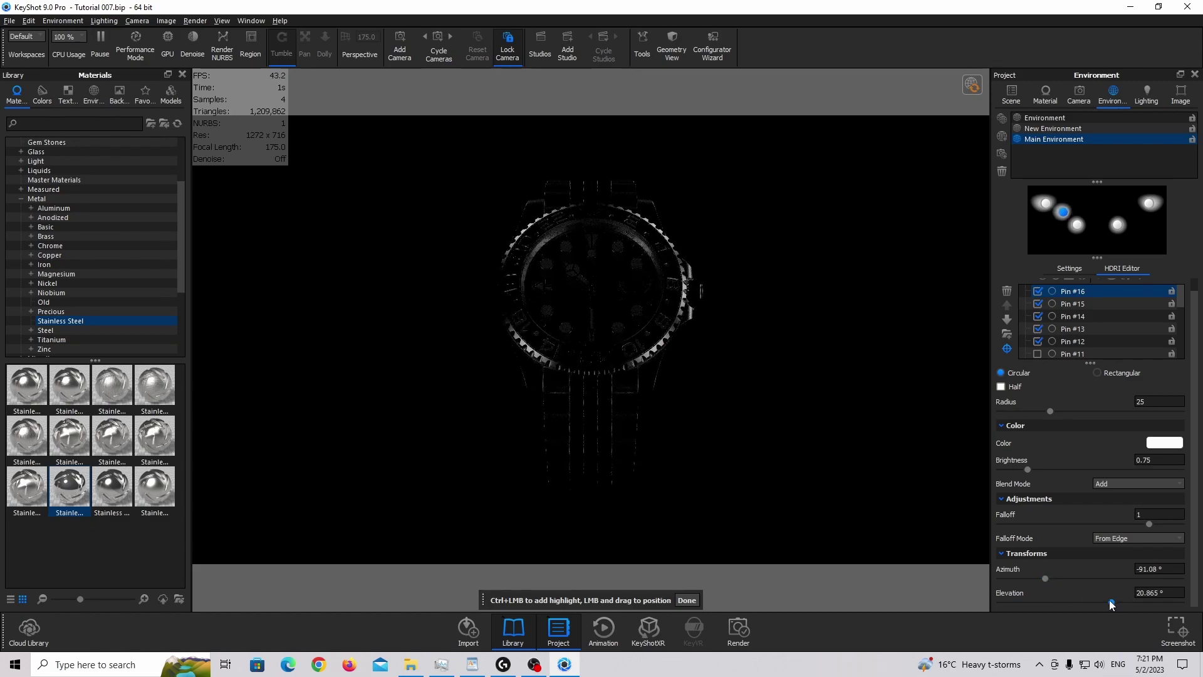
pyautogui.moveTo(1112, 602); pyautogui.dragTo(1118, 601)
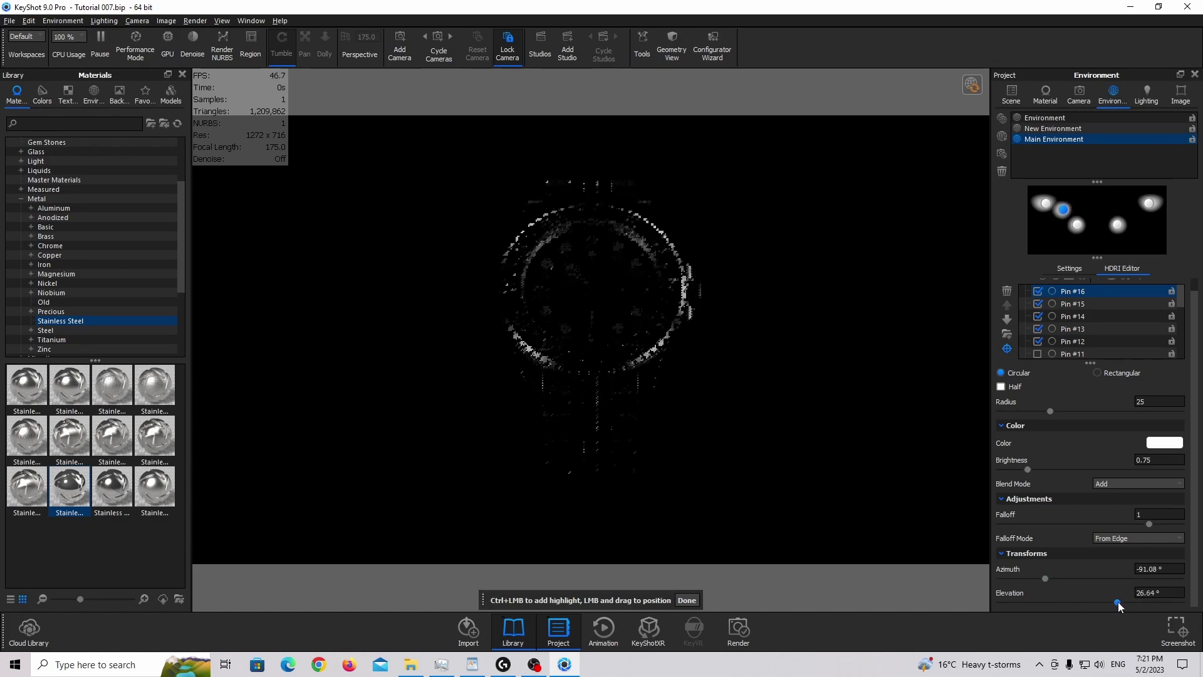
# Duplicate the pin at -91.08° azimuth and place its counterpart on the opposite side, at 84.6° azimuth and 26.1° elevation
pyautogui.rightClick(1067, 209)
pyautogui.click(1071, 216)
pyautogui.click(1145, 571)
pyautogui.press('Home')
pyautogui.press('Delete')
pyautogui.press('Return')
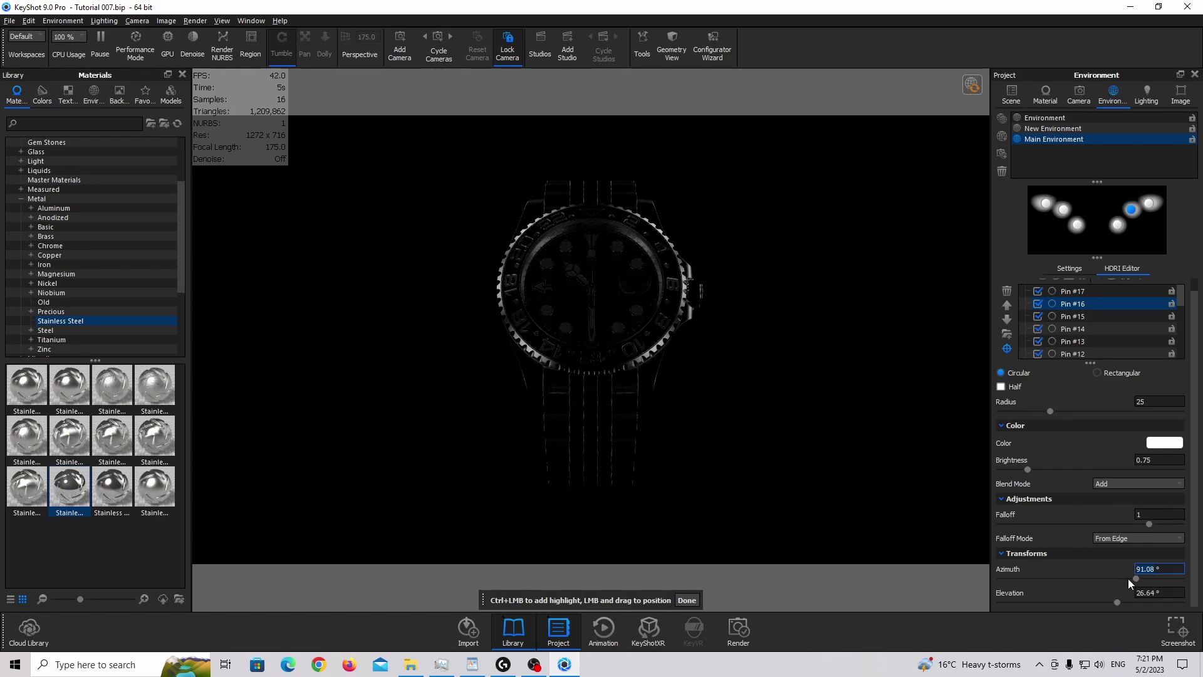
pyautogui.moveTo(1137, 579); pyautogui.dragTo(1118, 601)
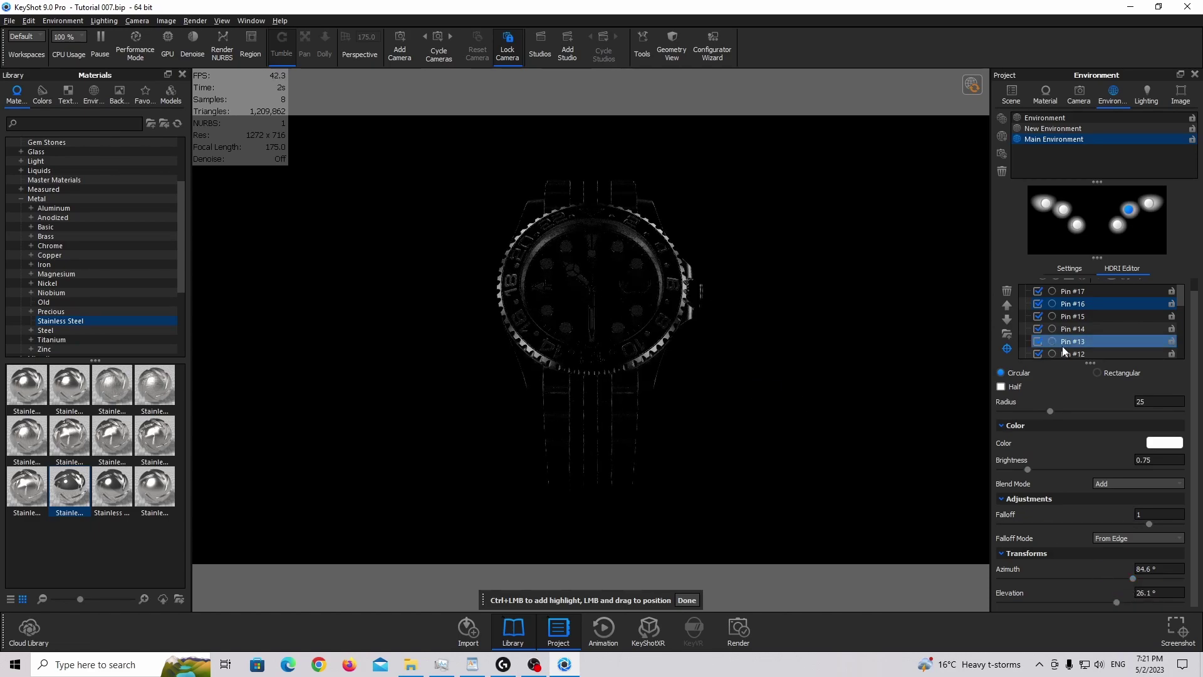
# Disable Pins #12 through #17 so the environment is completely black
pyautogui.click(1074, 305)
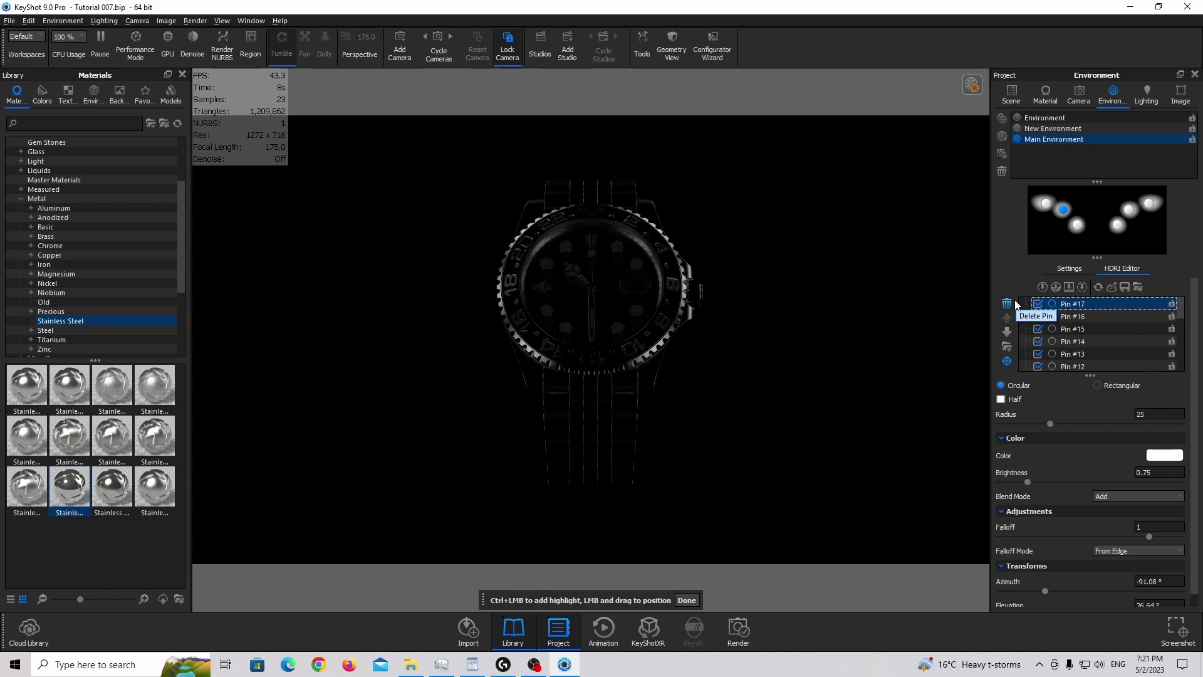
pyautogui.click(1043, 310)
pyautogui.click(1038, 304)
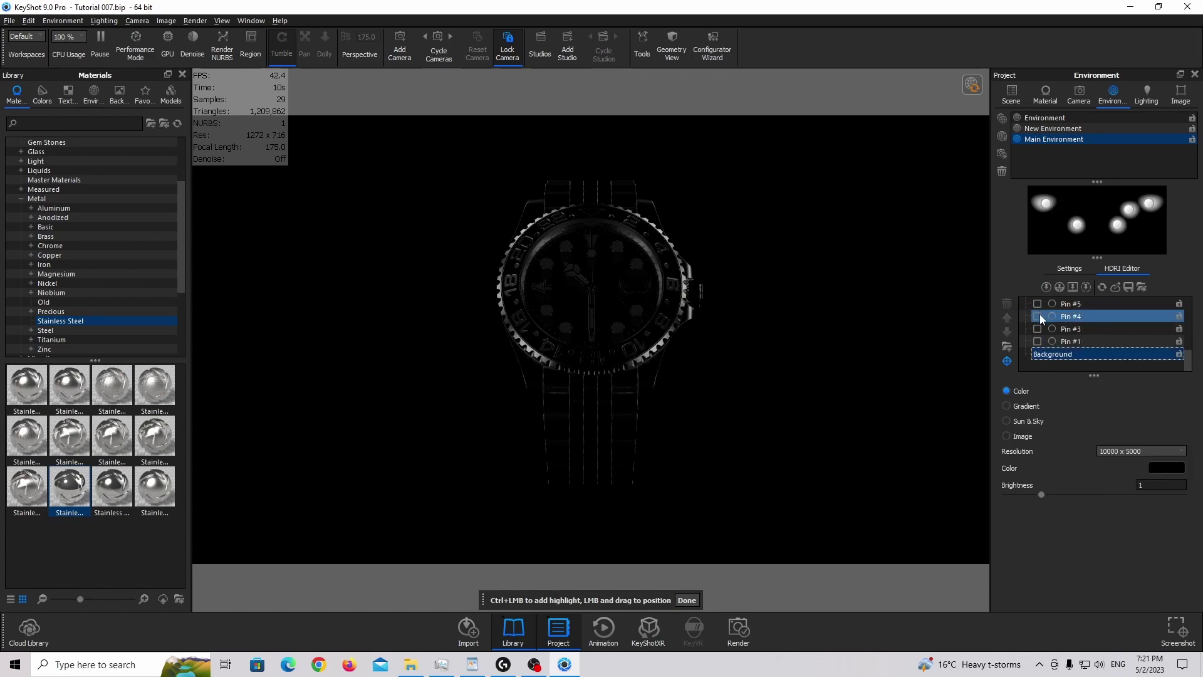
pyautogui.click(1039, 328)
pyautogui.click(1039, 341)
pyautogui.click(1039, 353)
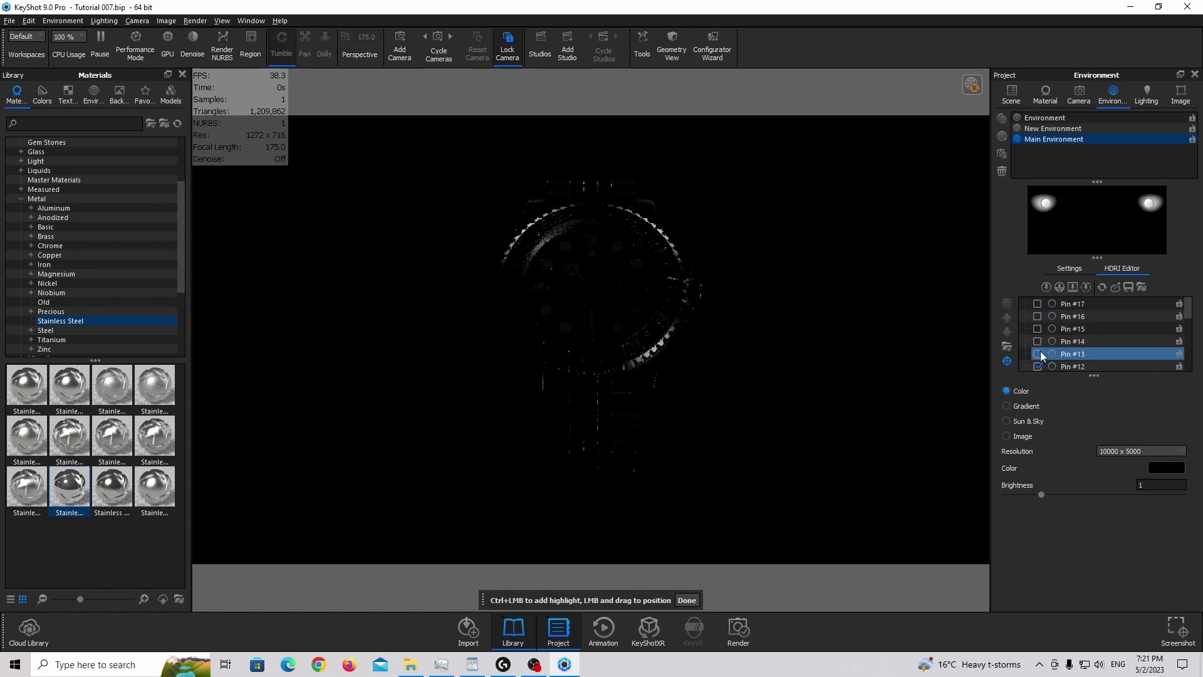
pyautogui.click(1039, 366)
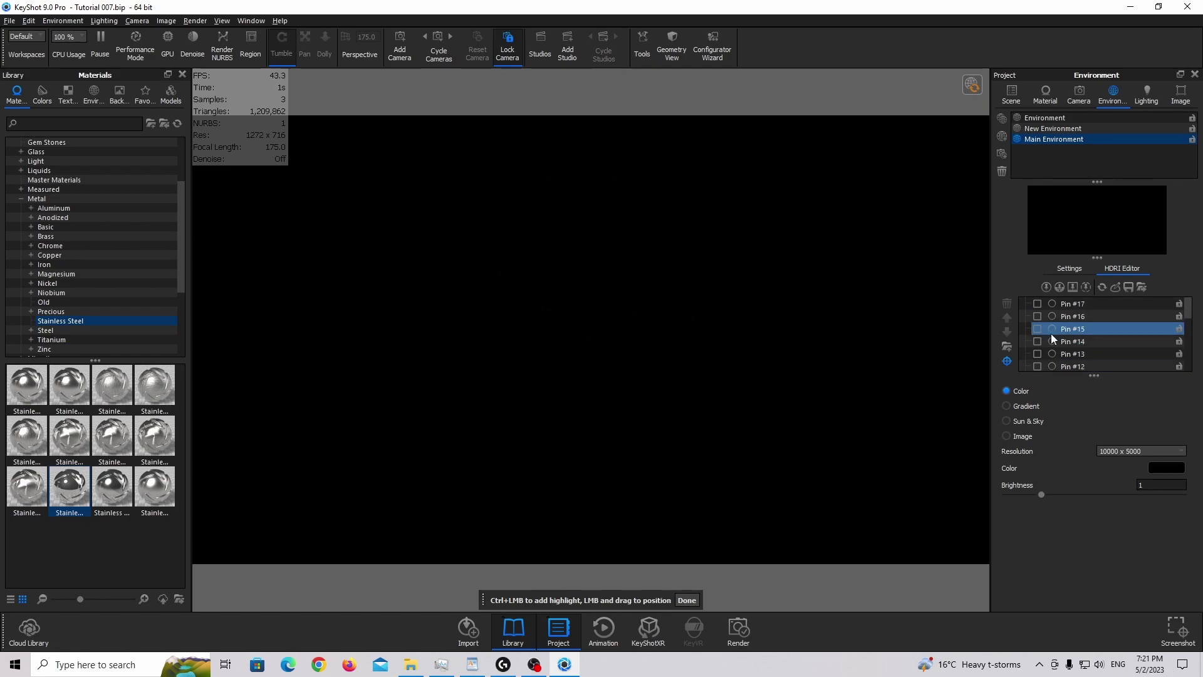
# Add circular Pin #18 to the blacked-out environment and give it radius 25, brightness 0.75 and falloff 1
pyautogui.click(1046, 286)
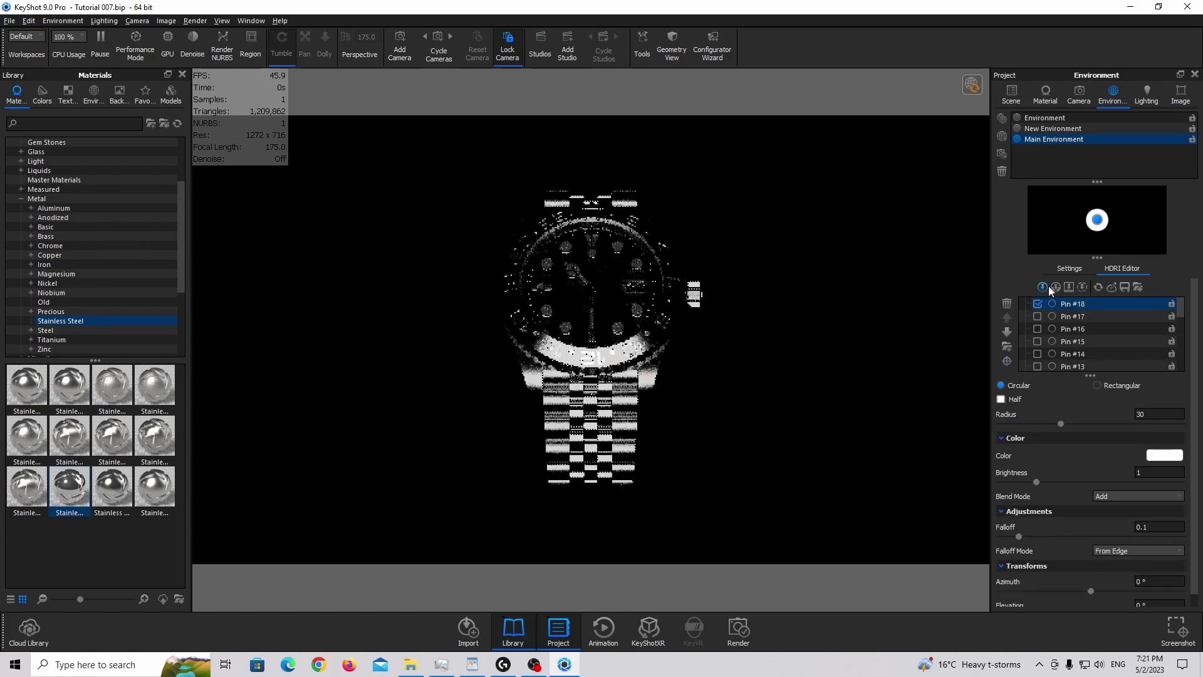
pyautogui.doubleClick(1153, 417)
pyautogui.write('25')
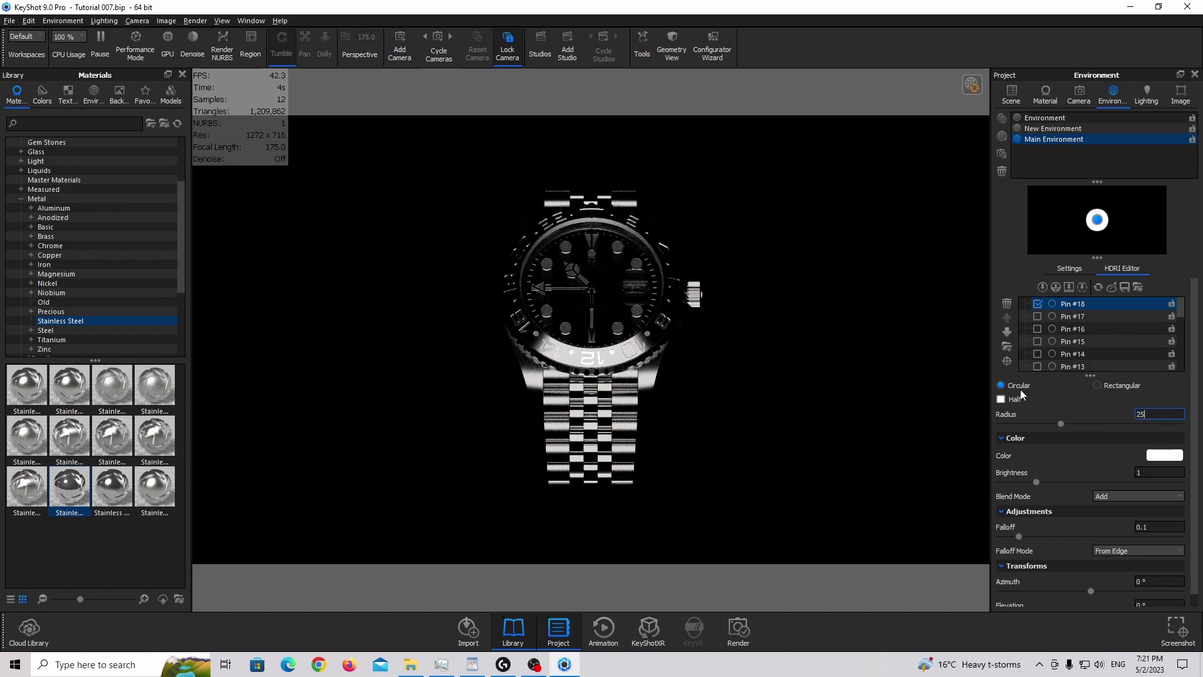
pyautogui.press('Return')
pyautogui.press('Tab')
pyautogui.write('0.75')
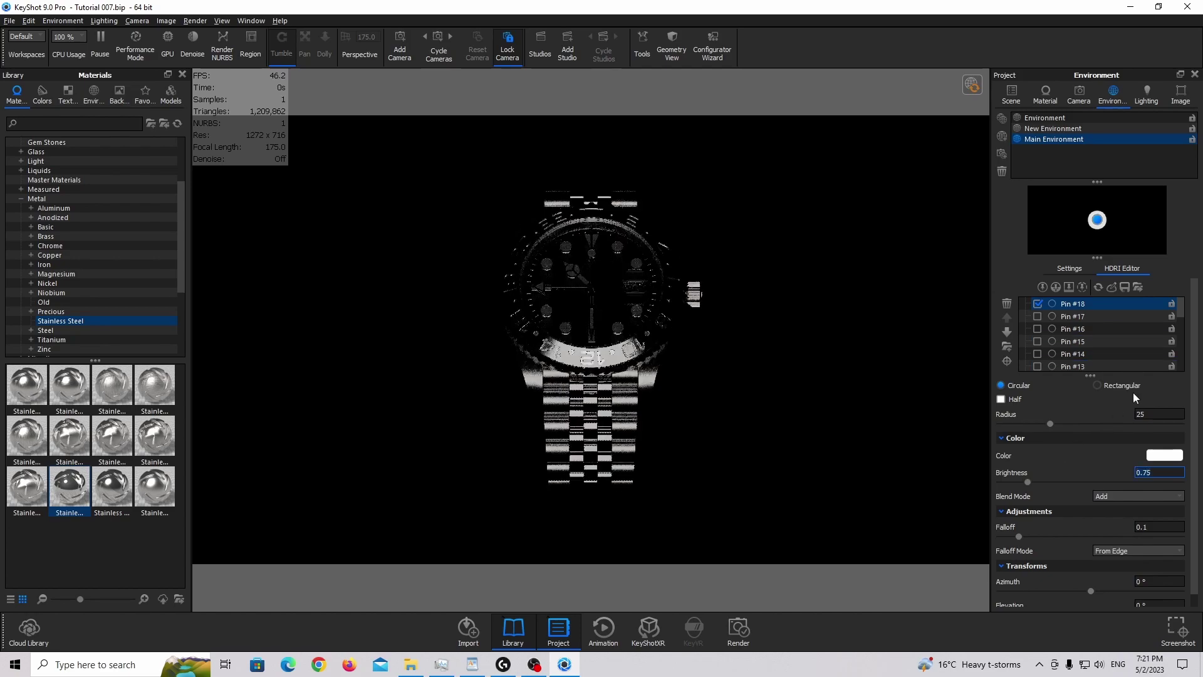
pyautogui.doubleClick(1165, 526)
pyautogui.write('1')
pyautogui.press('Return')
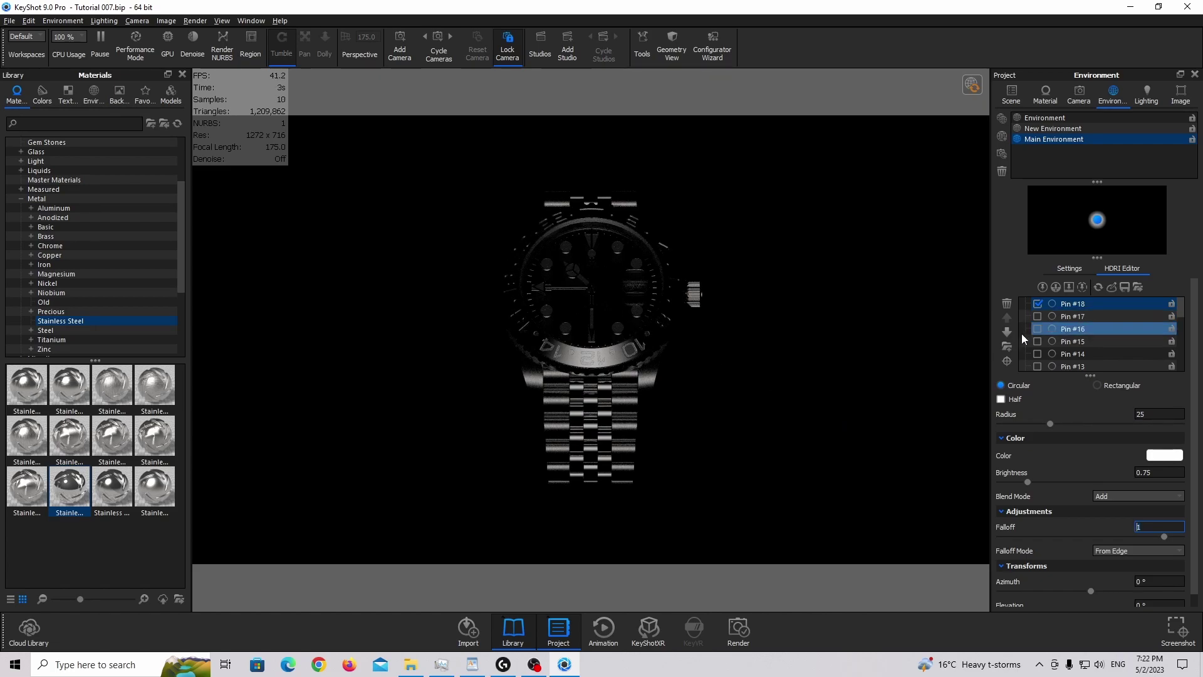
# Place Pin #18's highlight on the upper-left part of the numbered bezel ring, at 77.04° azimuth and 61.2° elevation
pyautogui.click(1007, 361)
pyautogui.click(610, 213)
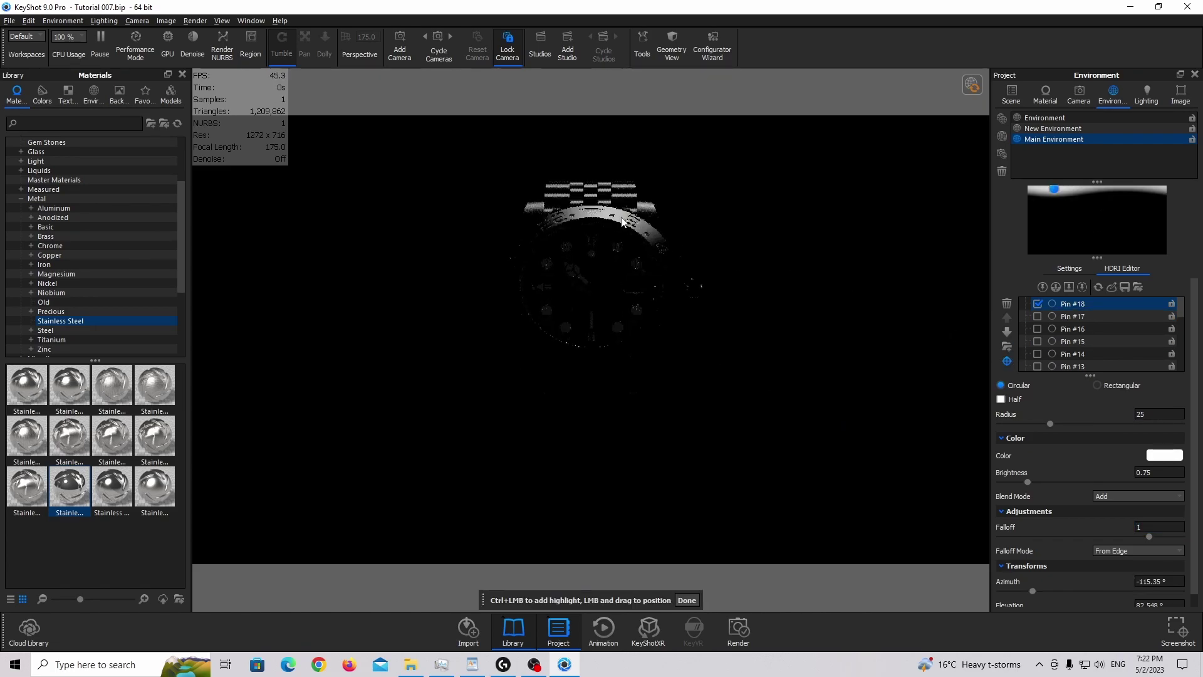
pyautogui.moveTo(647, 233); pyautogui.dragTo(666, 250)
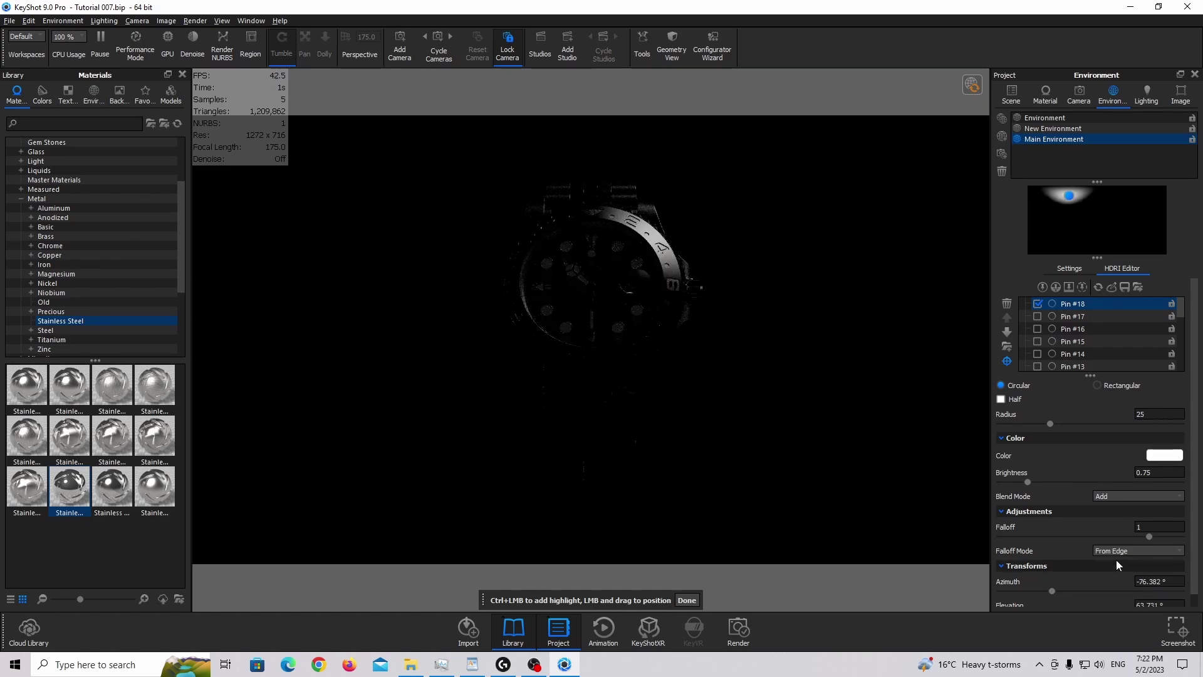
pyautogui.moveTo(530, 241); pyautogui.dragTo(538, 236)
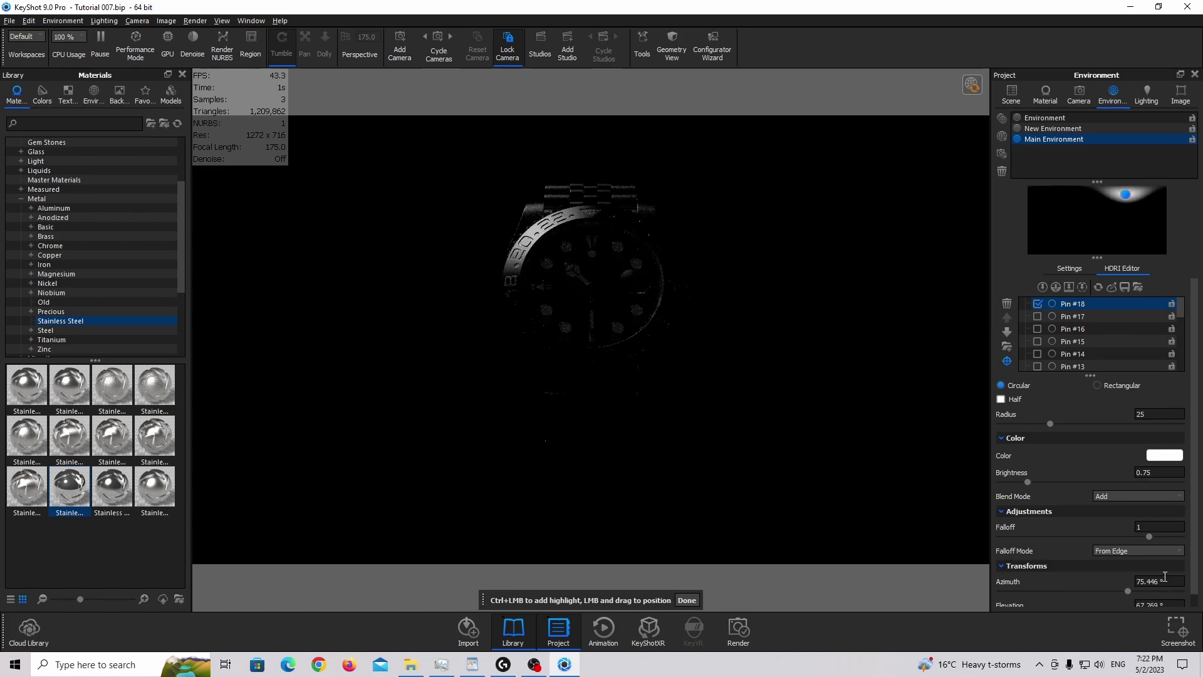
pyautogui.moveTo(1126, 587); pyautogui.dragTo(1153, 602)
pyautogui.scroll(-1, 1125, 568)
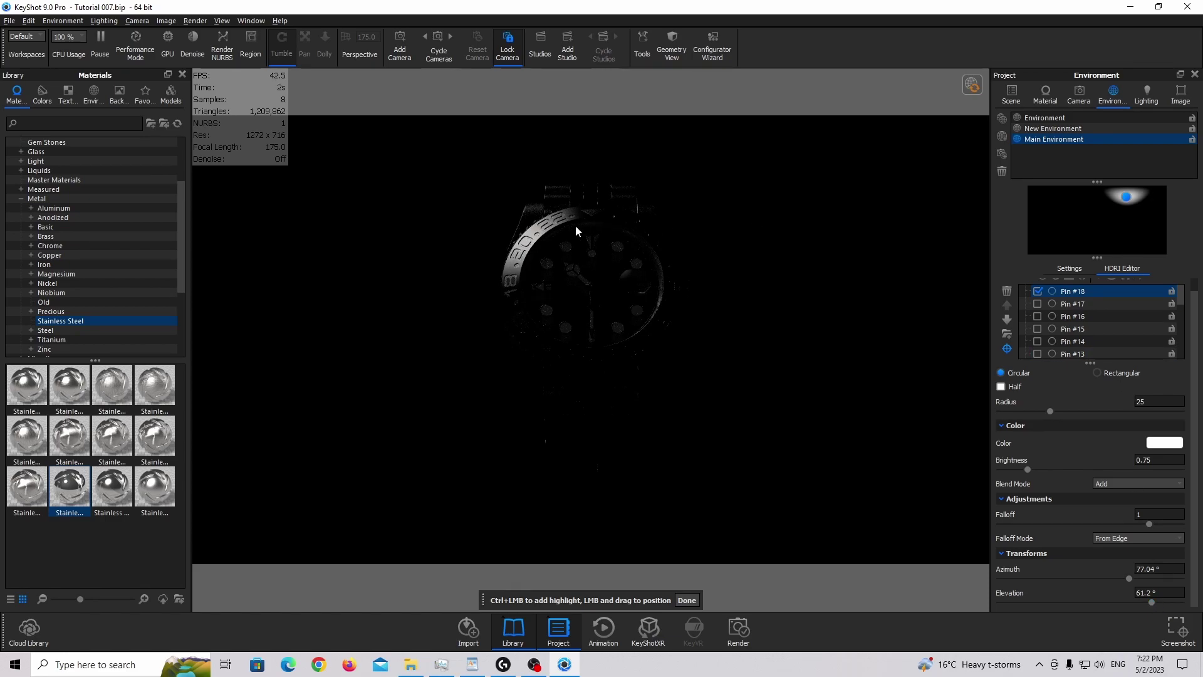
# Duplicate Pin #18 and mirror it to the opposite side of the bezel at -77.04° azimuth
pyautogui.rightClick(1126, 200)
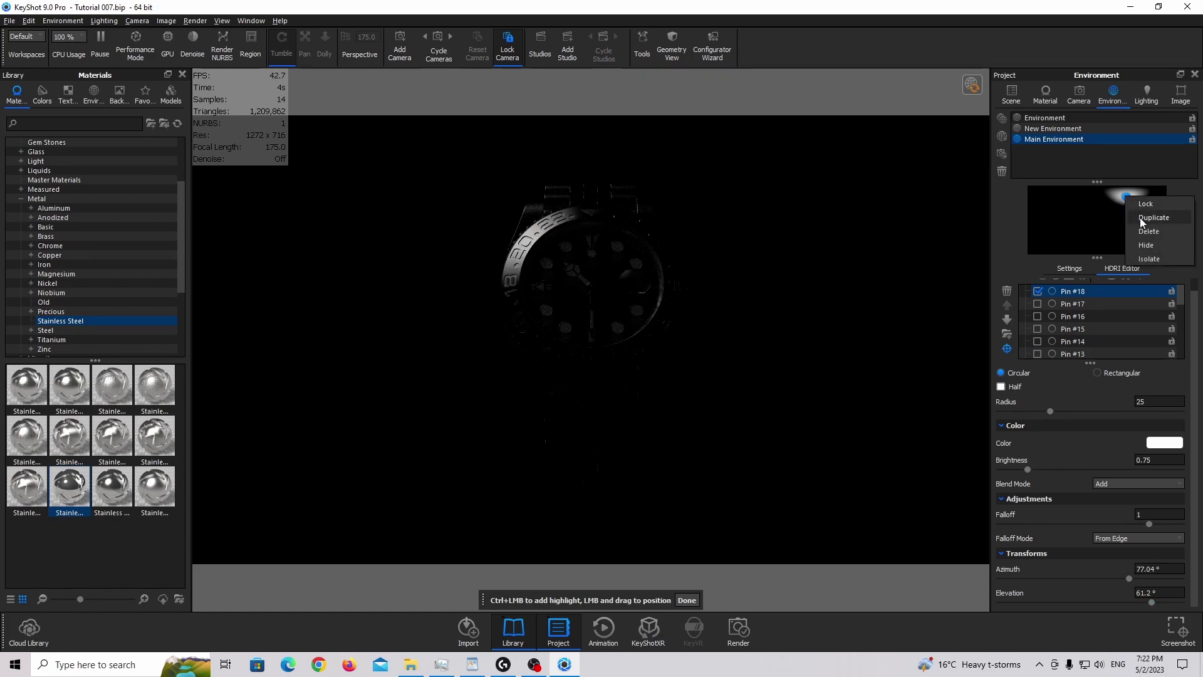
pyautogui.click(1140, 217)
pyautogui.click(1168, 569)
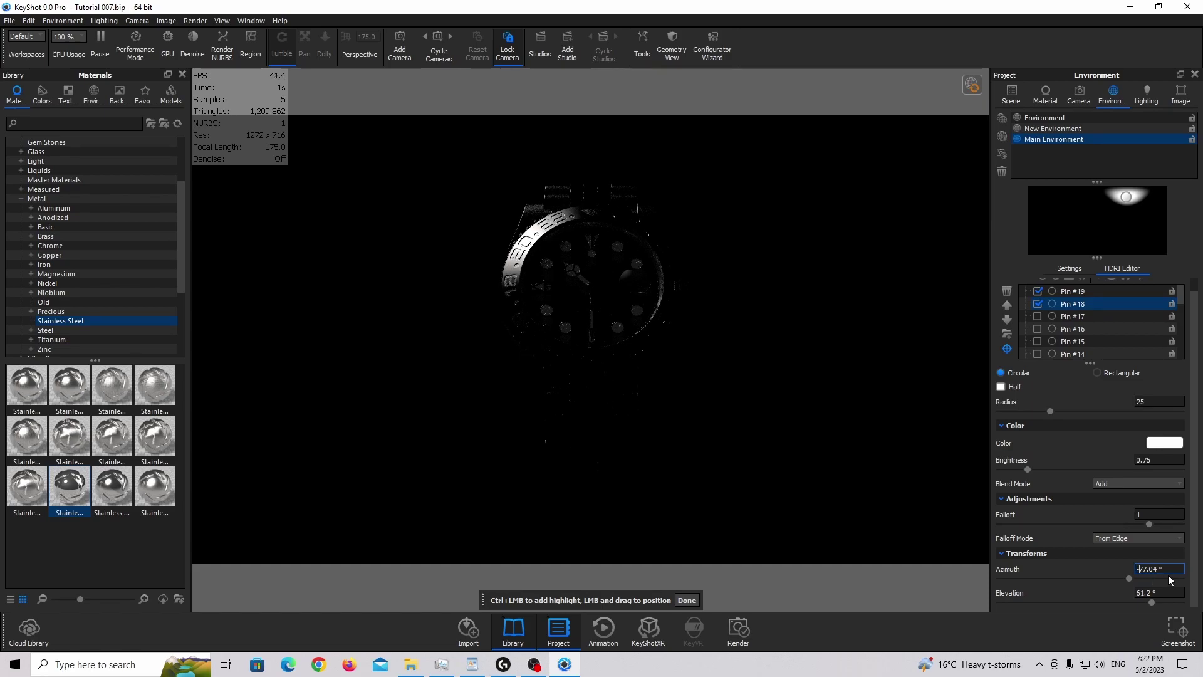
pyautogui.write('-')
pyautogui.press('Return')
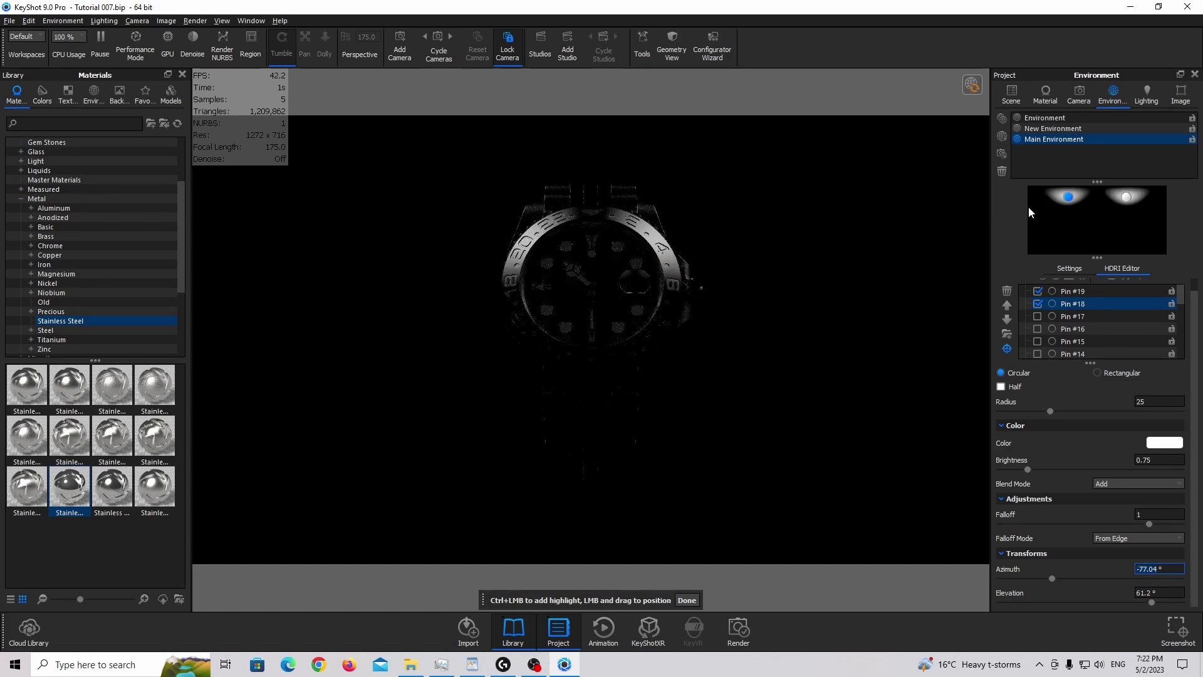
# Duplicate the pin at -77.04° azimuth, move the copy lower and closer to the environment's centre, and set its radius to 15
pyautogui.rightClick(1068, 198)
pyautogui.click(1096, 218)
pyautogui.moveTo(1069, 199); pyautogui.dragTo(1081, 221)
pyautogui.doubleClick(1161, 404)
pyautogui.write('15')
pyautogui.press('Return')
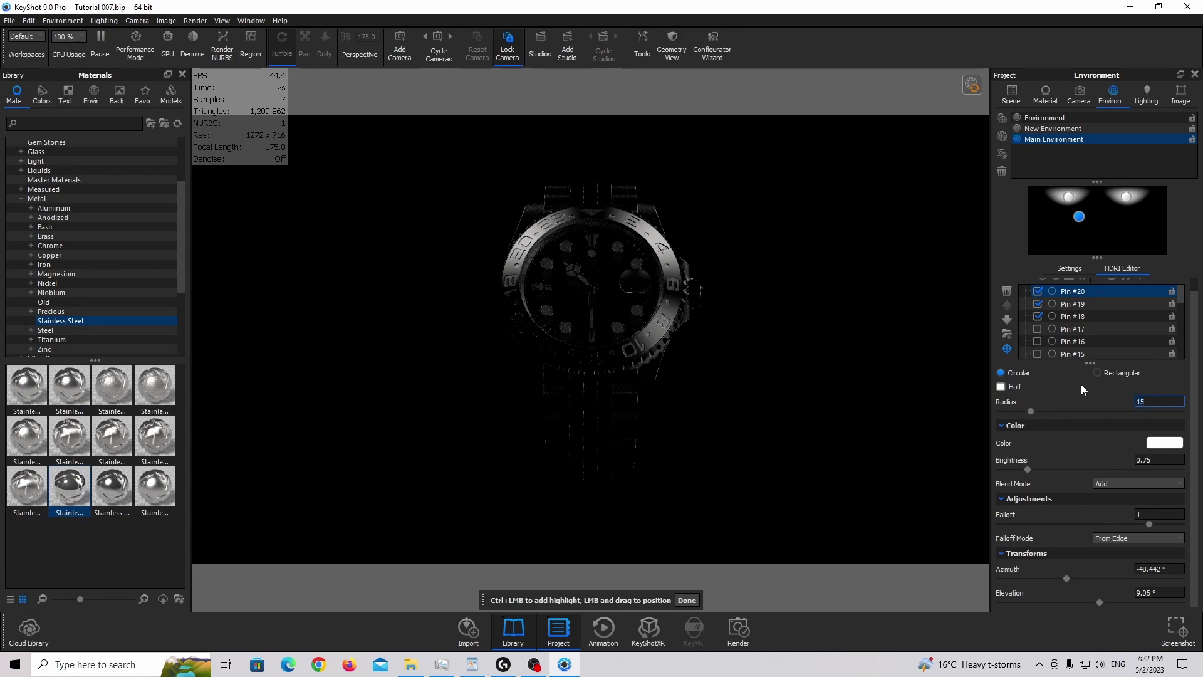
# Position Pin #20 at -38.16° azimuth and 26.64° elevation to light the lower-right part of the bezel ring
pyautogui.moveTo(1072, 213); pyautogui.dragTo(1078, 221)
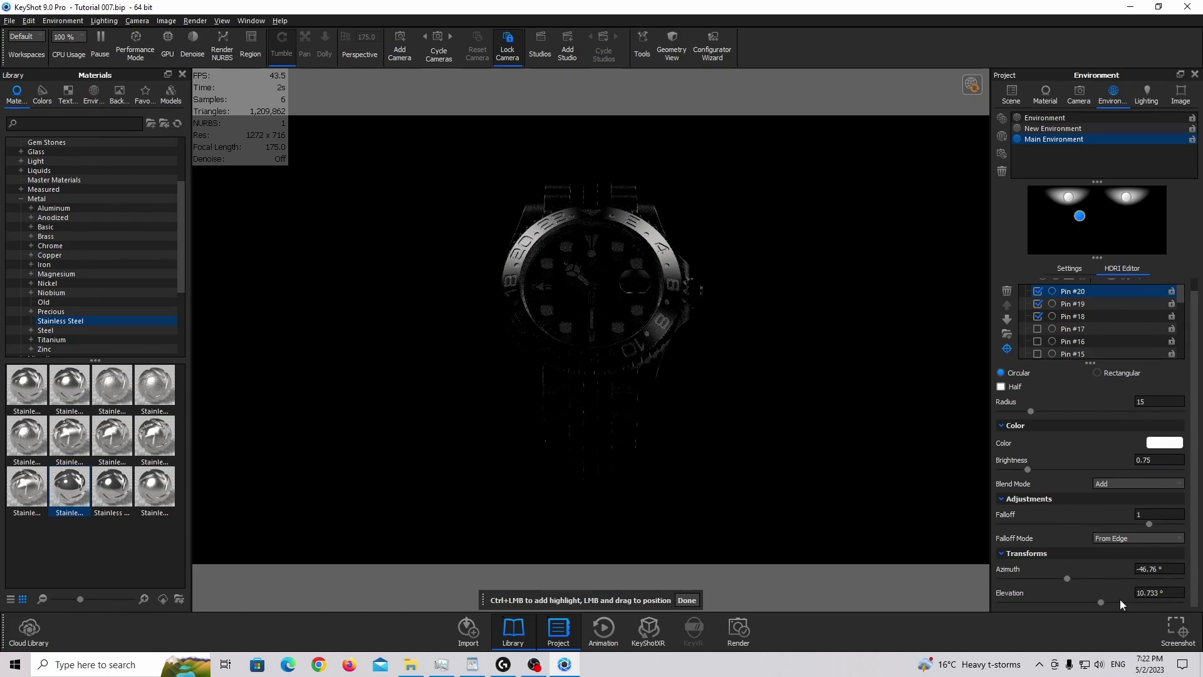
pyautogui.moveTo(1060, 581)
pyautogui.mouseDown()
pyautogui.moveTo(1081, 585)
pyautogui.moveTo(1068, 584)
pyautogui.mouseUp()
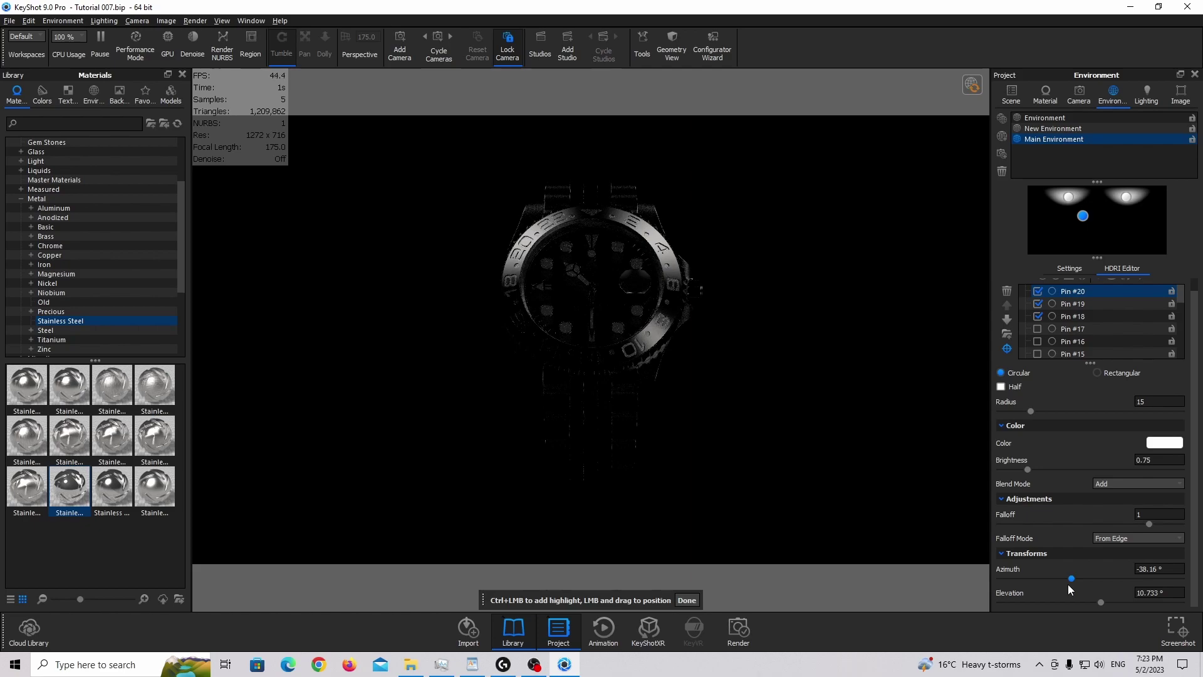
pyautogui.moveTo(1102, 601)
pyautogui.mouseDown()
pyautogui.moveTo(1074, 592)
pyautogui.moveTo(1131, 588)
pyautogui.moveTo(1118, 587)
pyautogui.mouseUp()
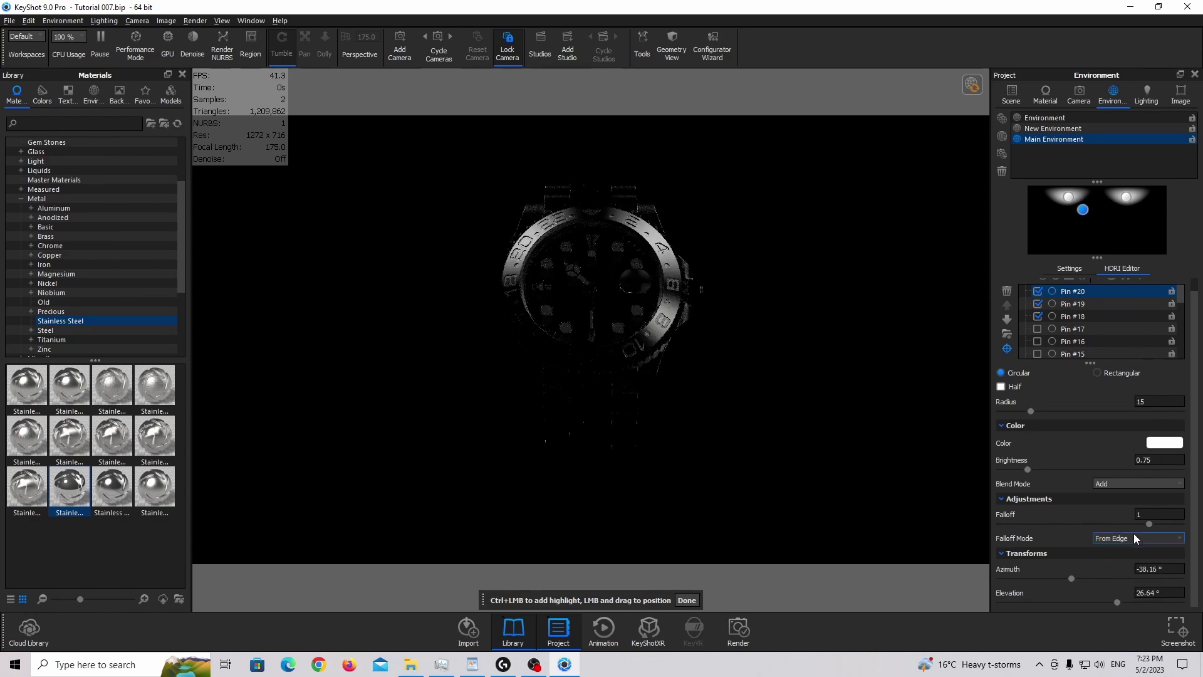
# Duplicate Pin #20 and mirror it to 38.16° azimuth to light the lower-left part of the bezel ring
pyautogui.rightClick(1087, 211)
pyautogui.click(1100, 233)
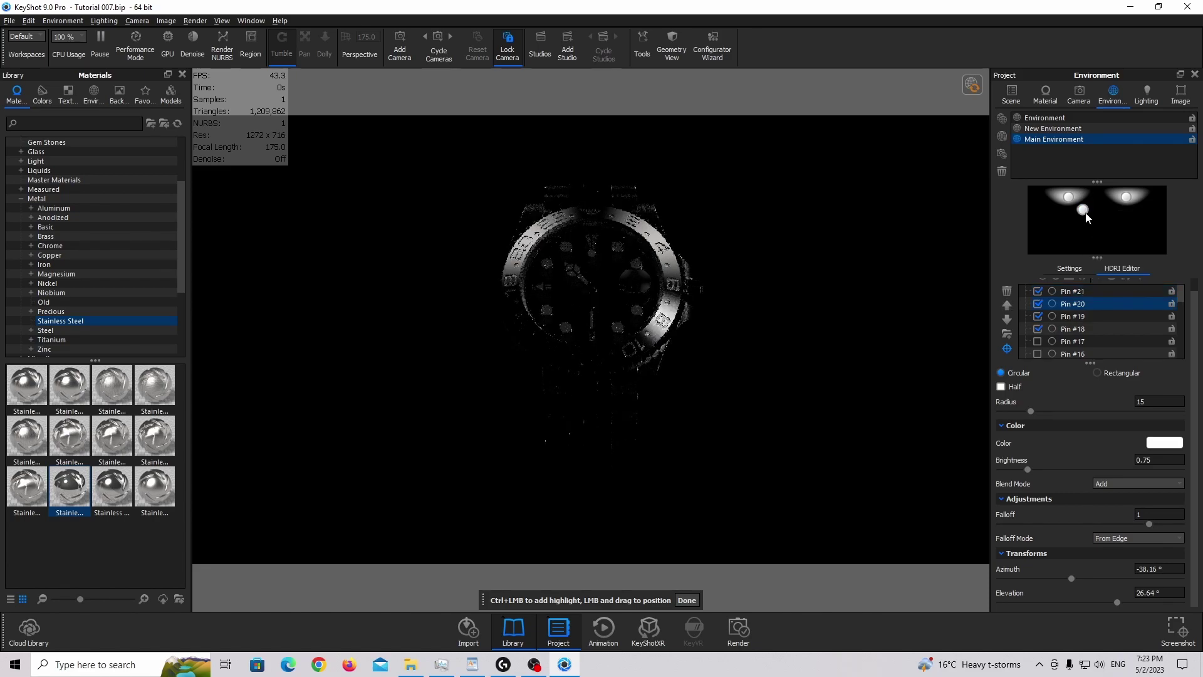
pyautogui.click(1138, 569)
pyautogui.press('Delete')
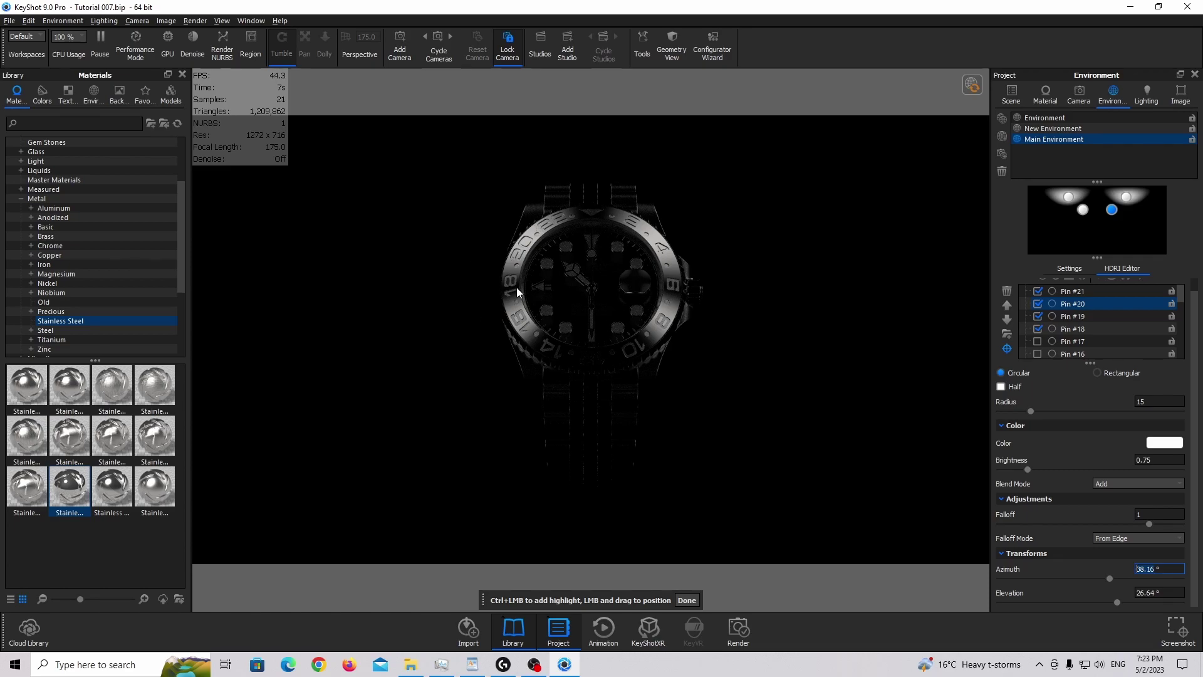
# Enable all the disabled pins again, from Pin #17 down to Pin #1
pyautogui.scroll(1, 1074, 332)
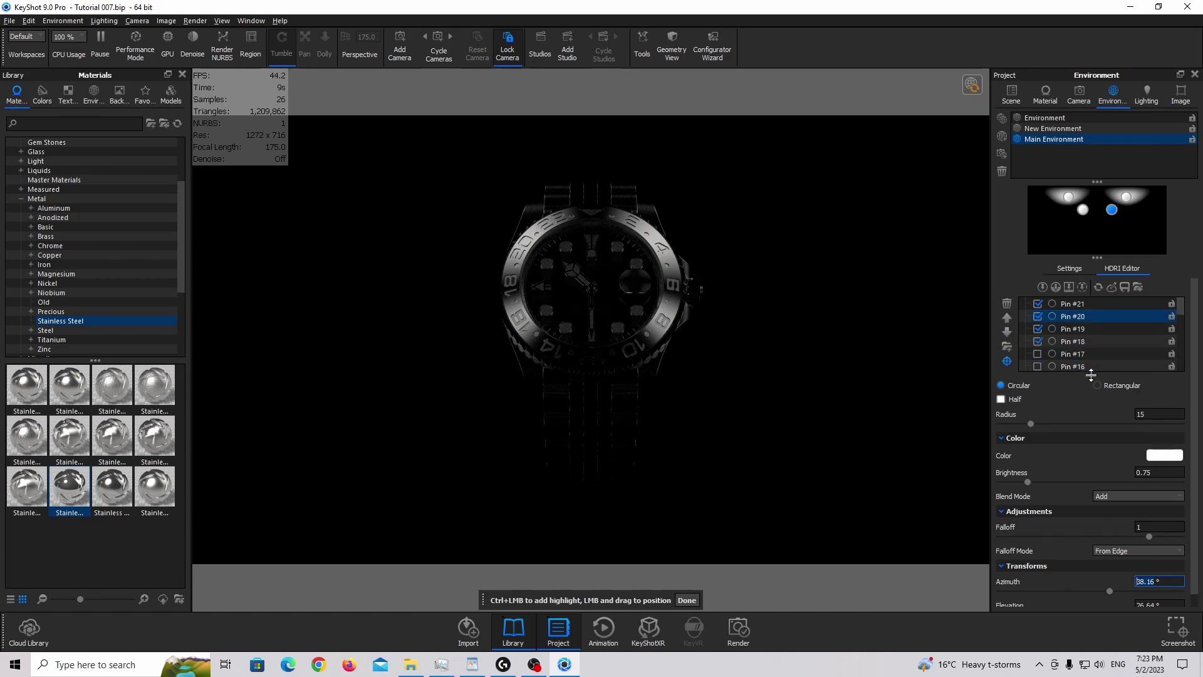
pyautogui.moveTo(1086, 371); pyautogui.dragTo(1090, 522)
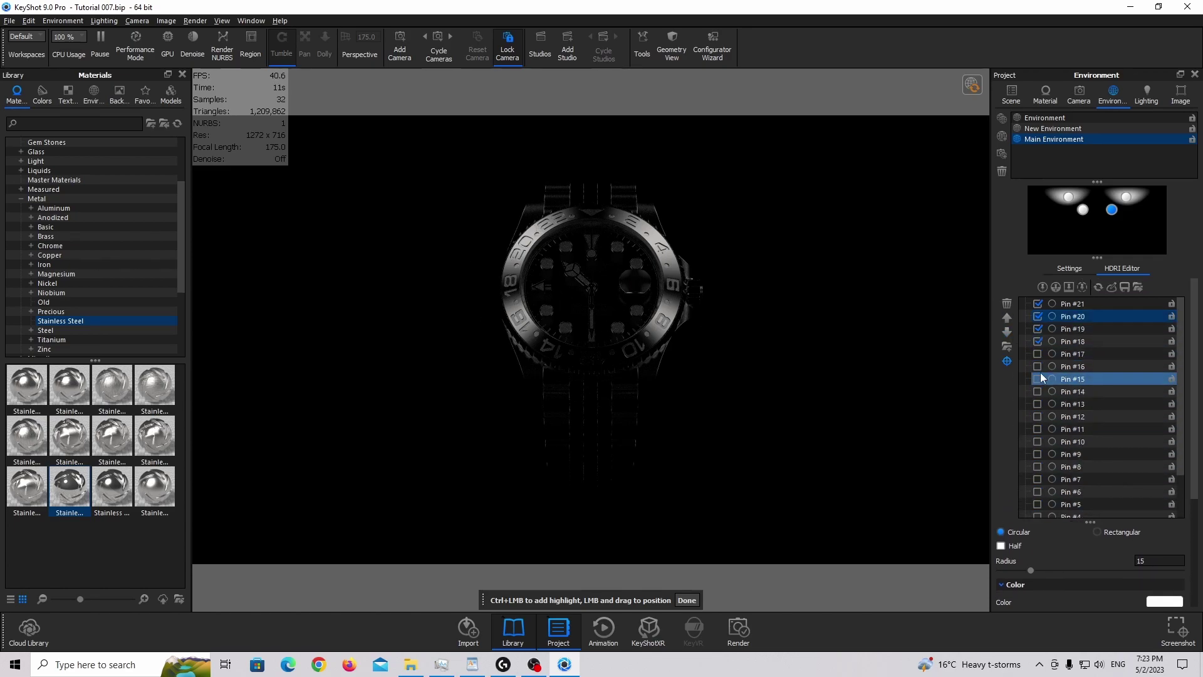
pyautogui.click(1039, 355)
pyautogui.click(1039, 367)
pyautogui.click(1038, 380)
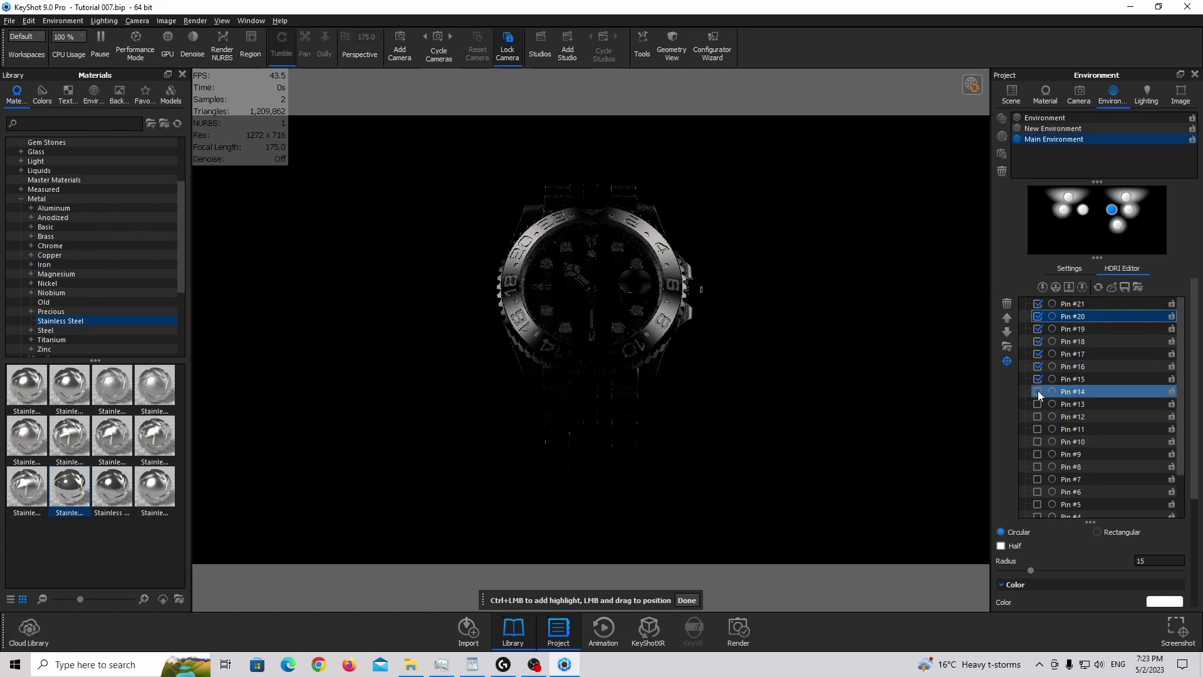
pyautogui.click(1038, 392)
pyautogui.click(1038, 405)
pyautogui.click(1038, 417)
pyautogui.click(1036, 429)
pyautogui.click(1035, 442)
pyautogui.click(1036, 454)
pyautogui.click(1036, 479)
pyautogui.scroll(-1, 1036, 480)
pyautogui.click(1037, 442)
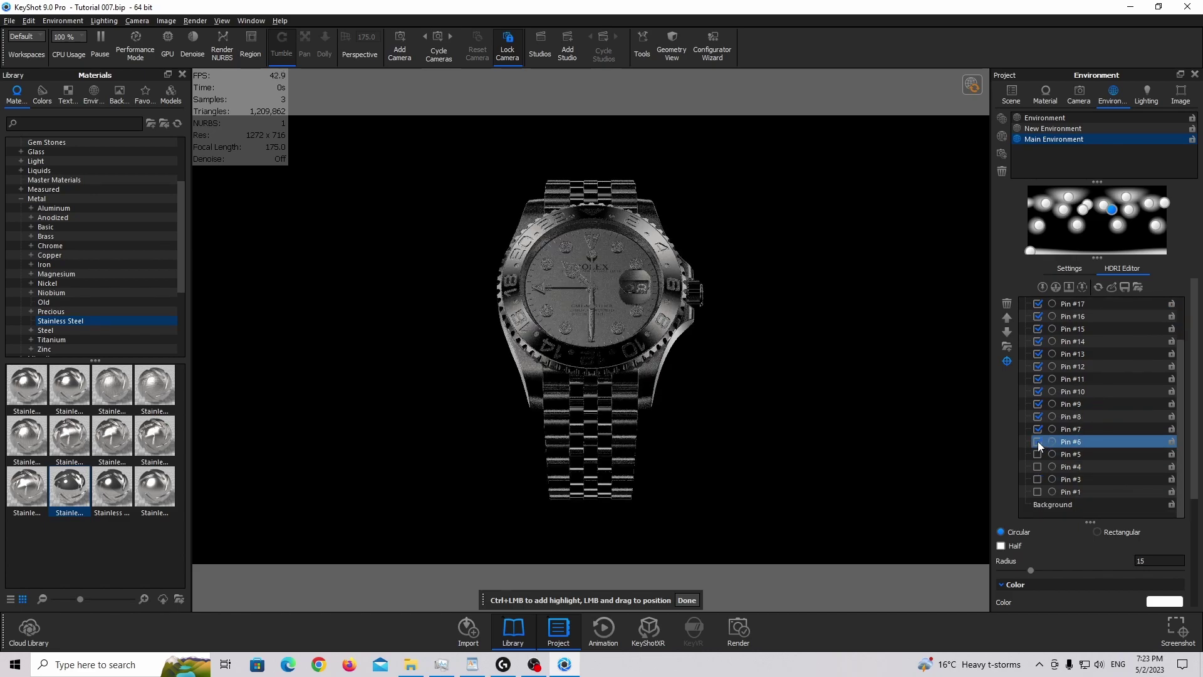
pyautogui.click(1037, 454)
pyautogui.click(1037, 467)
pyautogui.click(1038, 479)
pyautogui.click(1037, 491)
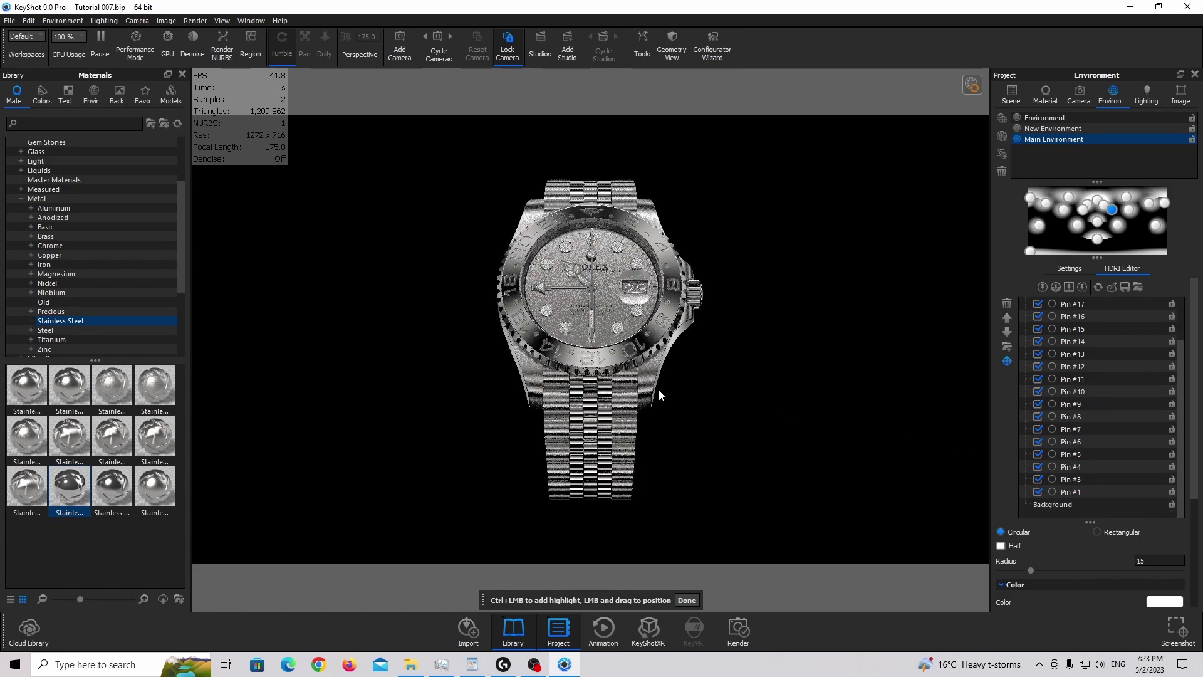
# Review the combined pin lighting, finish highlight placement and generate the full-resolution HDRI
pyautogui.scroll(1, 1119, 389)
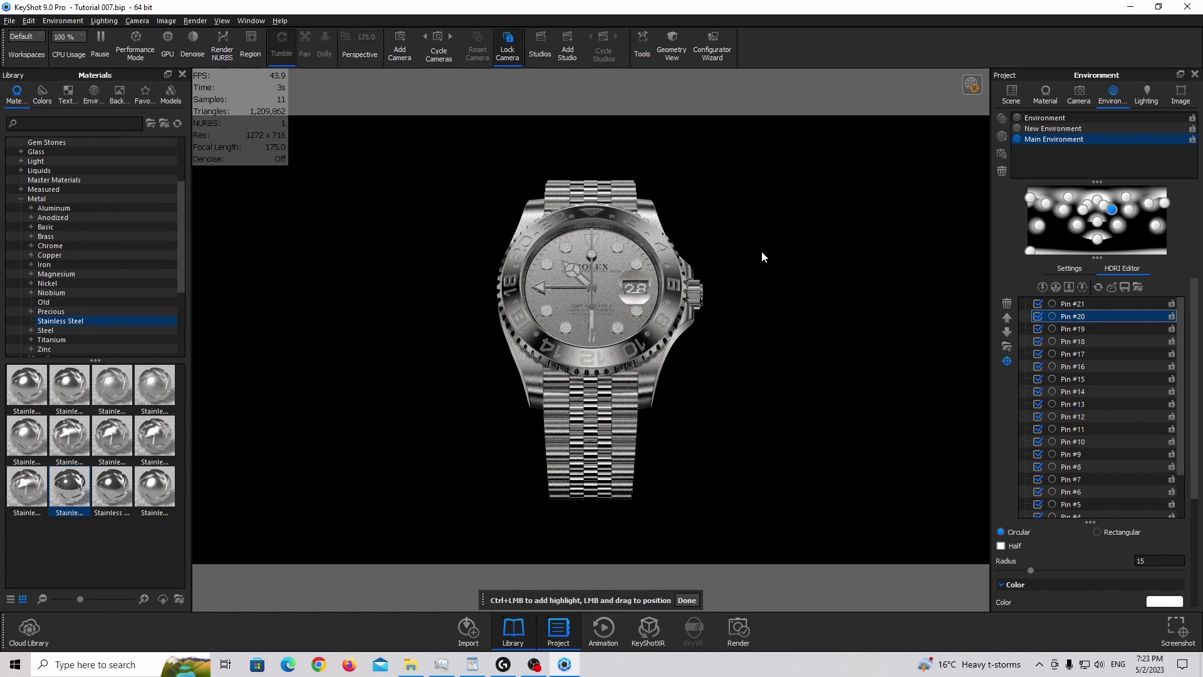
pyautogui.scroll(-1, 1090, 417)
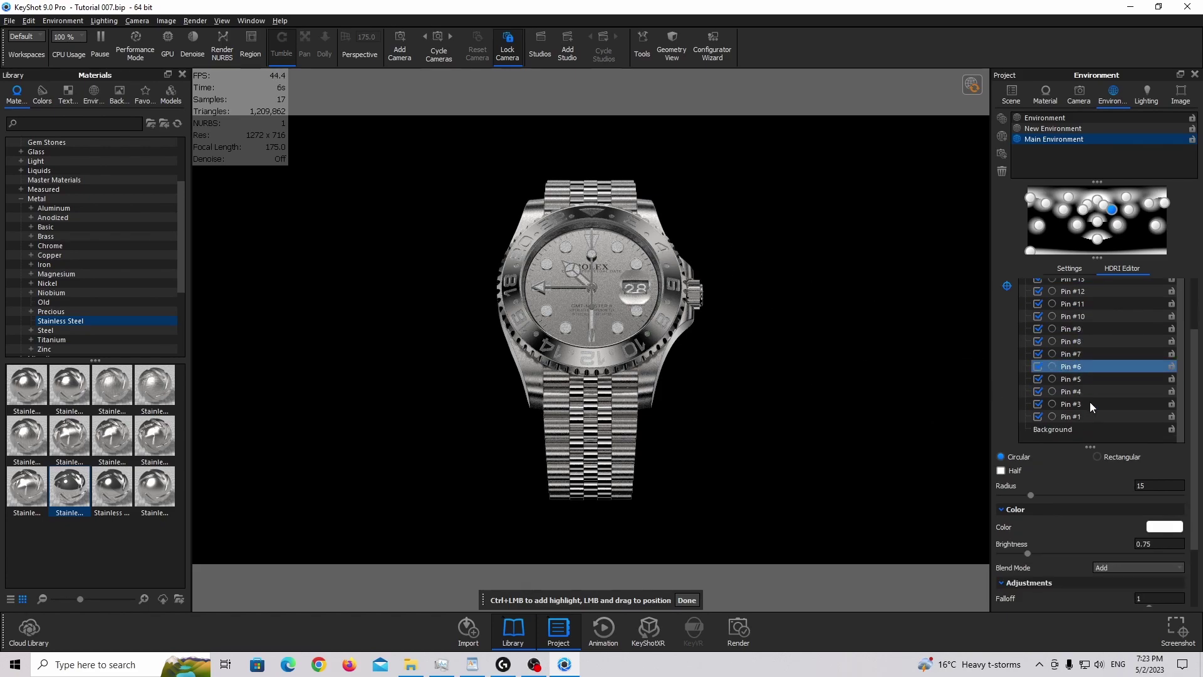
pyautogui.scroll(1, 1093, 454)
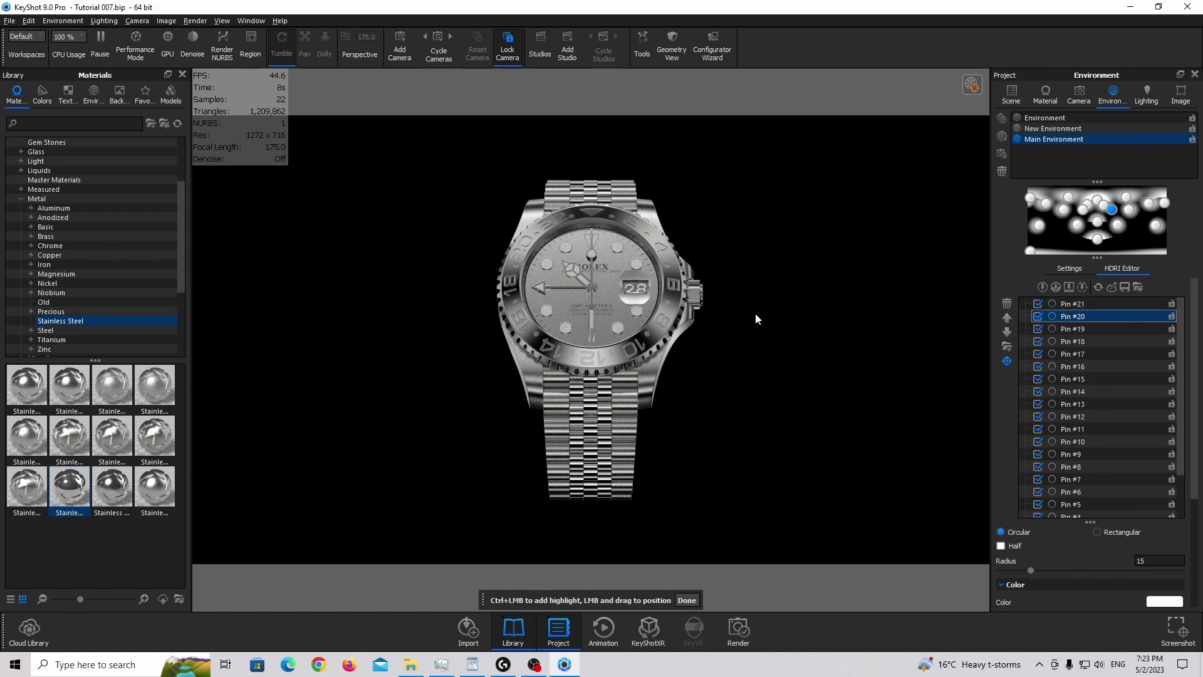
pyautogui.click(691, 599)
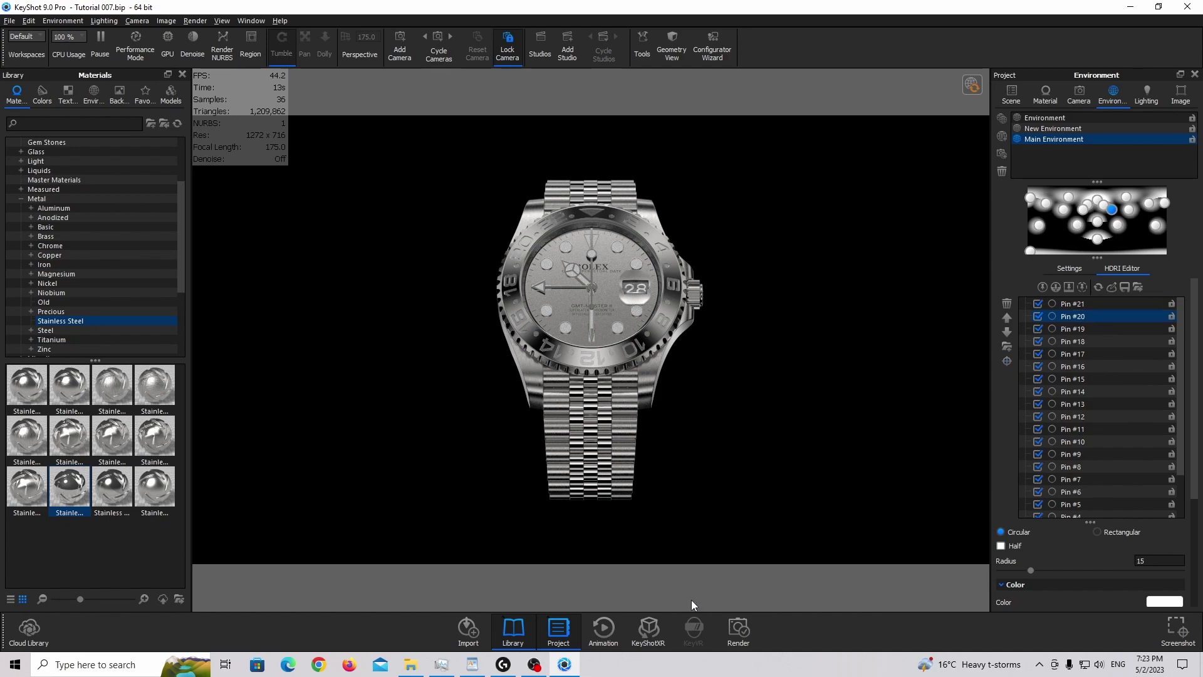
pyautogui.click(973, 87)
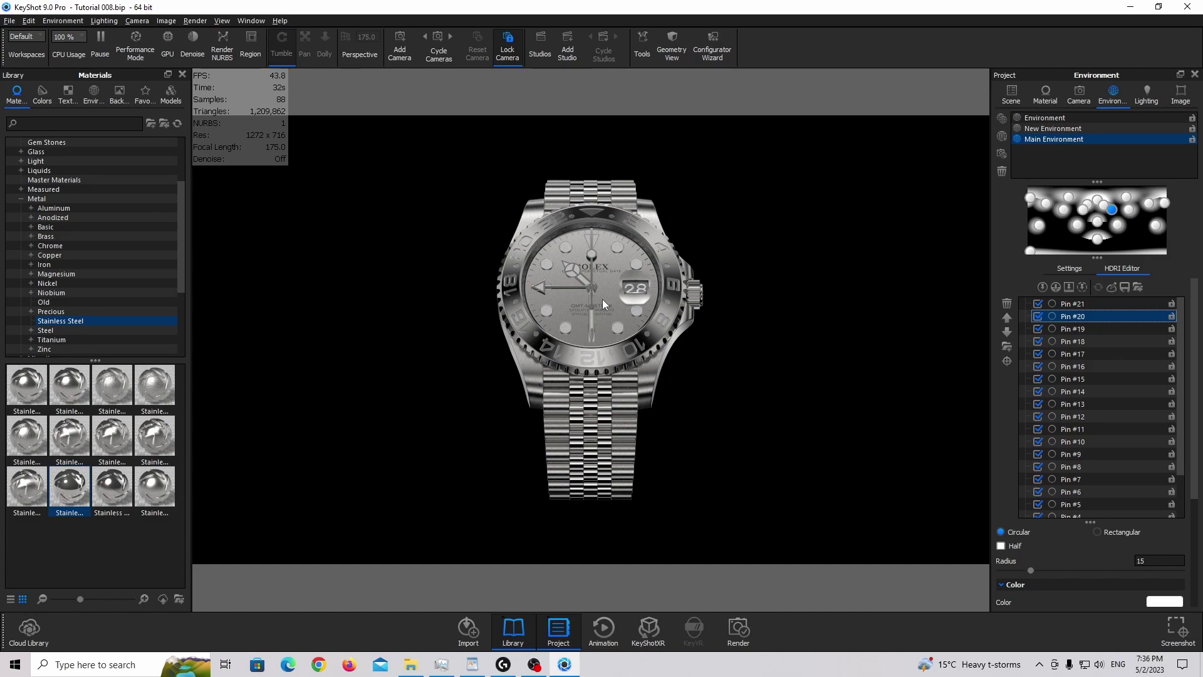
# Apply the Product lighting preset and enable Caustics
pyautogui.click(1147, 94)
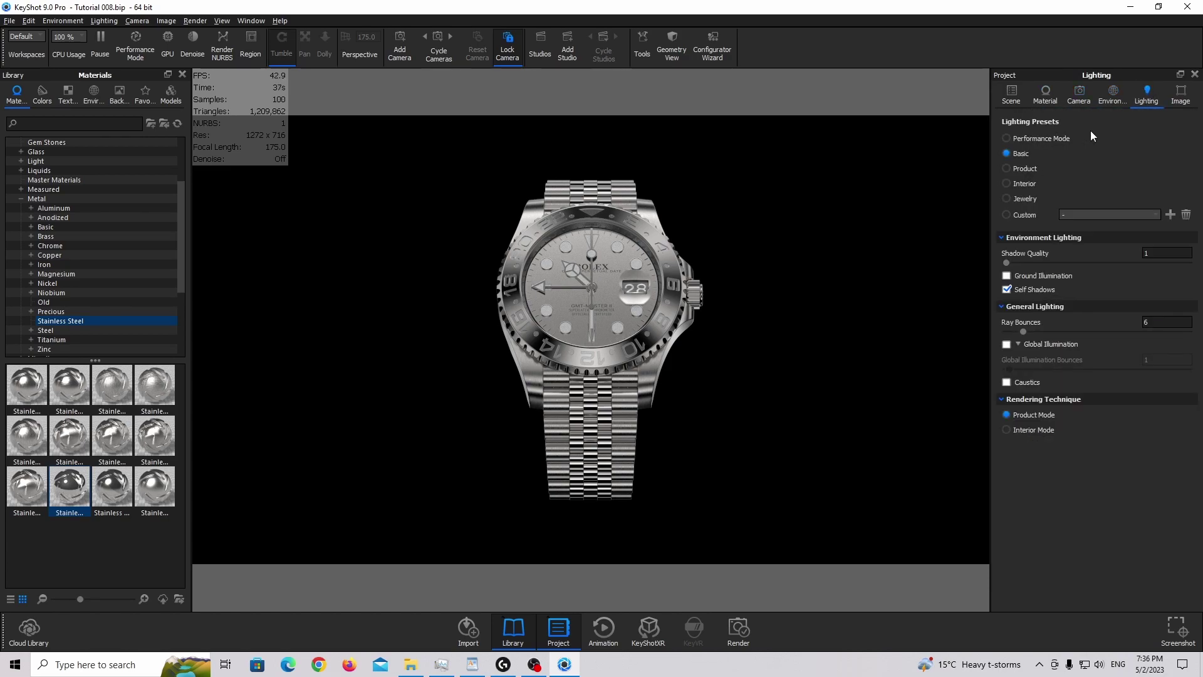
pyautogui.click(1033, 170)
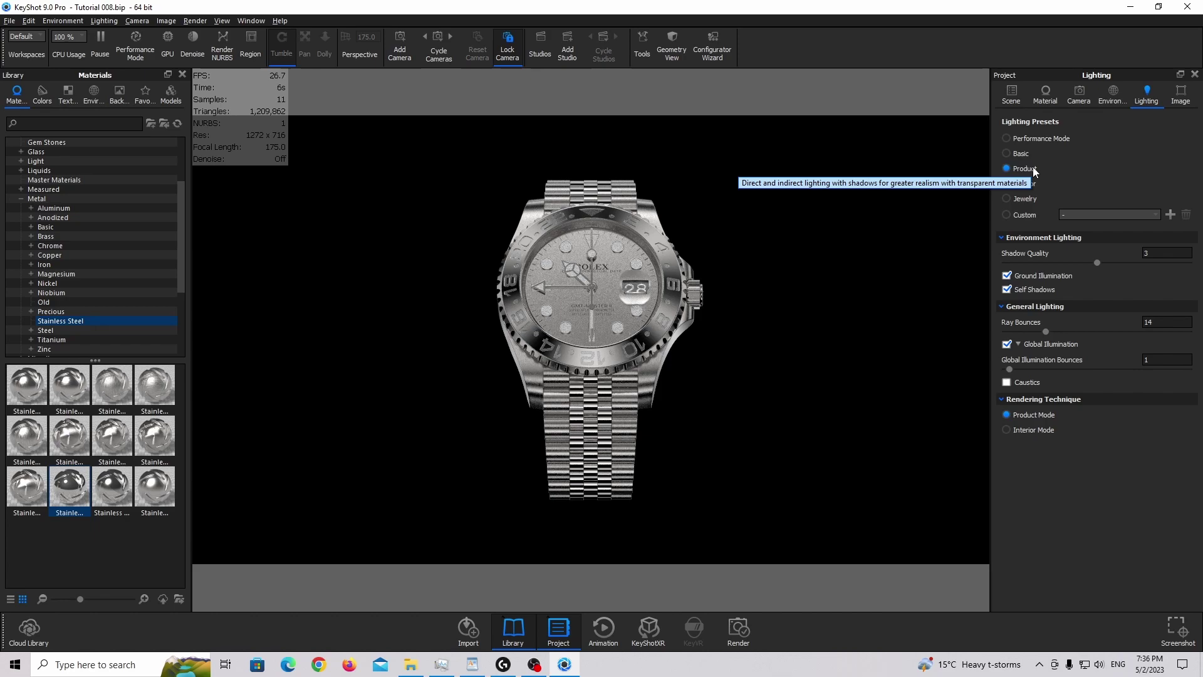
pyautogui.click(1014, 380)
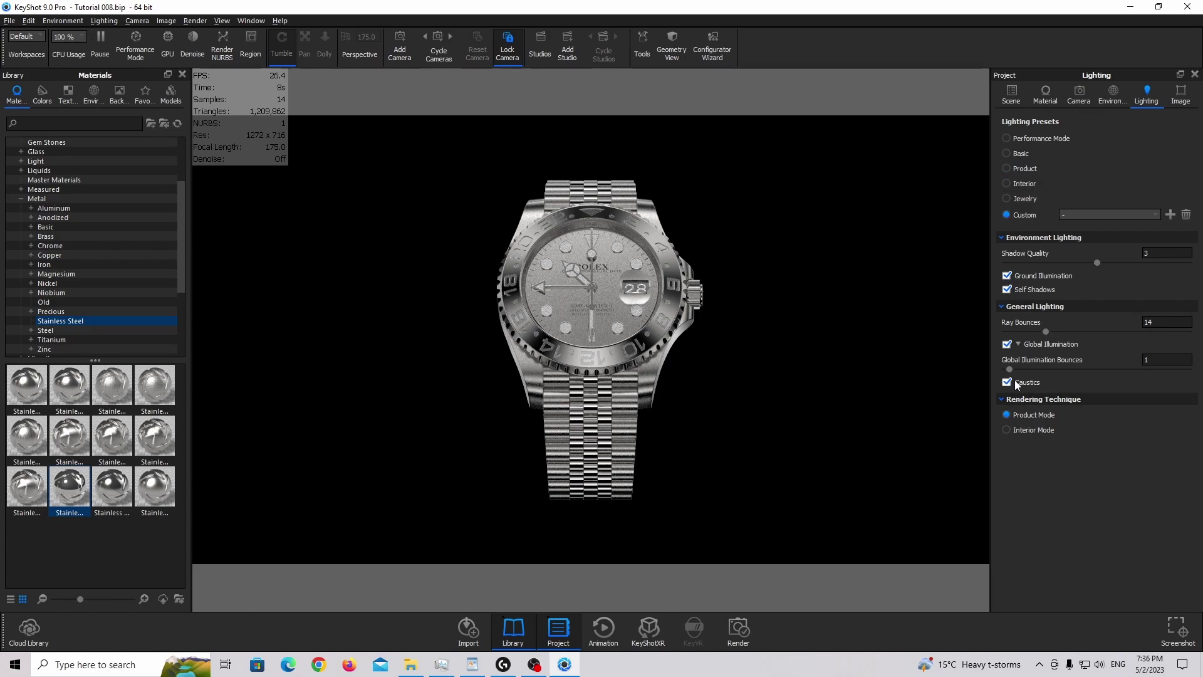
# Add a new image style in Photographic mode and set its response curve to High Contrast
pyautogui.click(1175, 99)
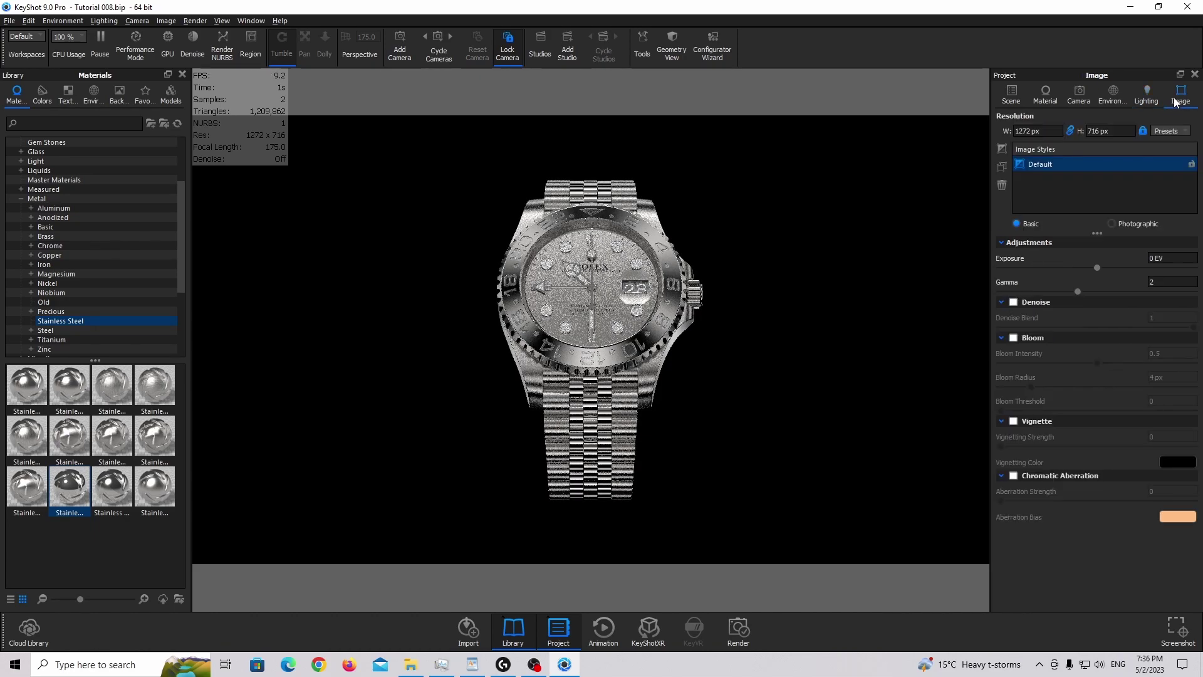
pyautogui.click(1005, 149)
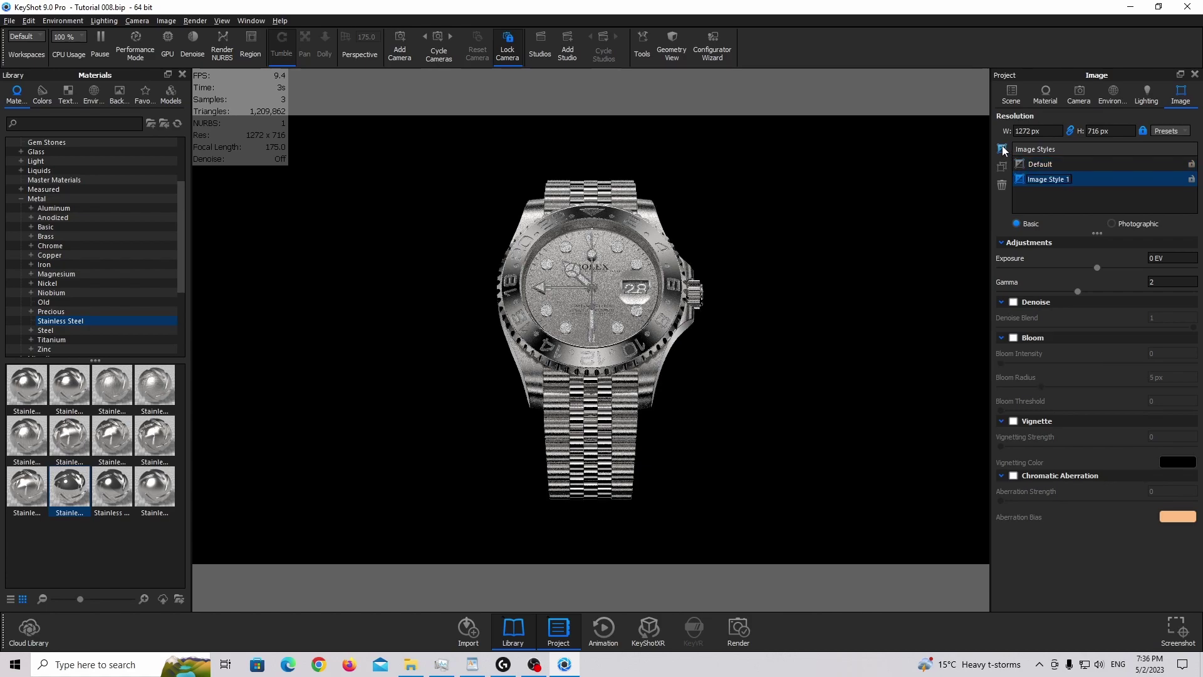
pyautogui.click(1128, 225)
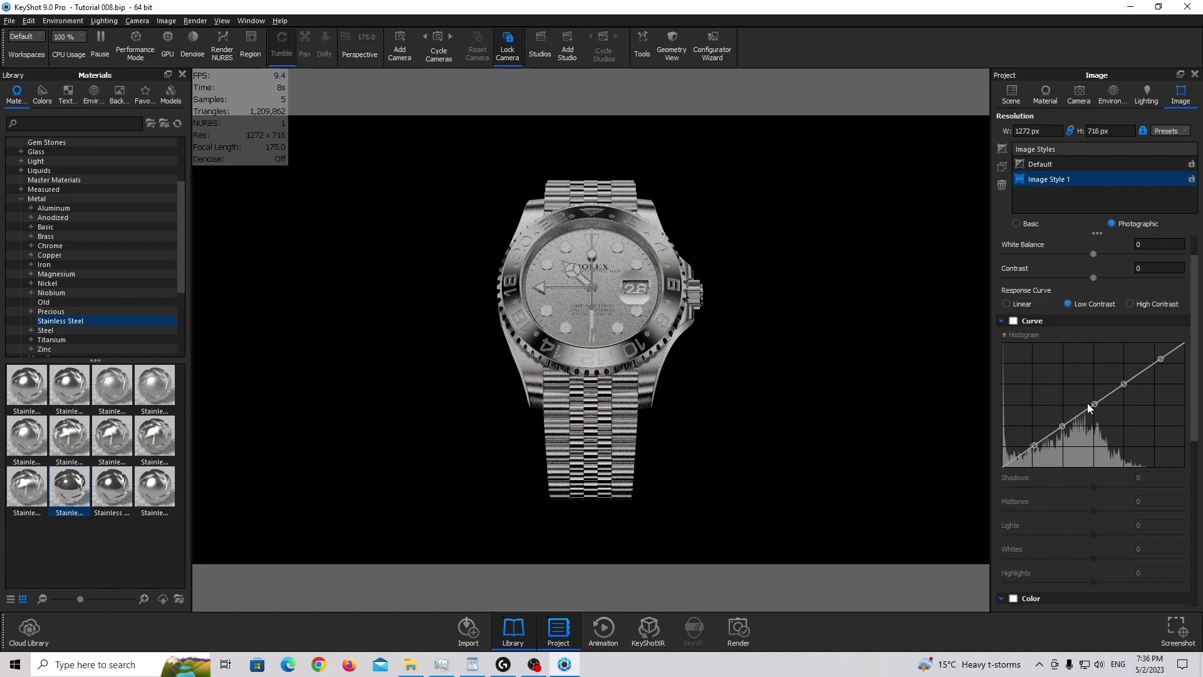
pyautogui.scroll(1, 1106, 410)
pyautogui.click(1017, 339)
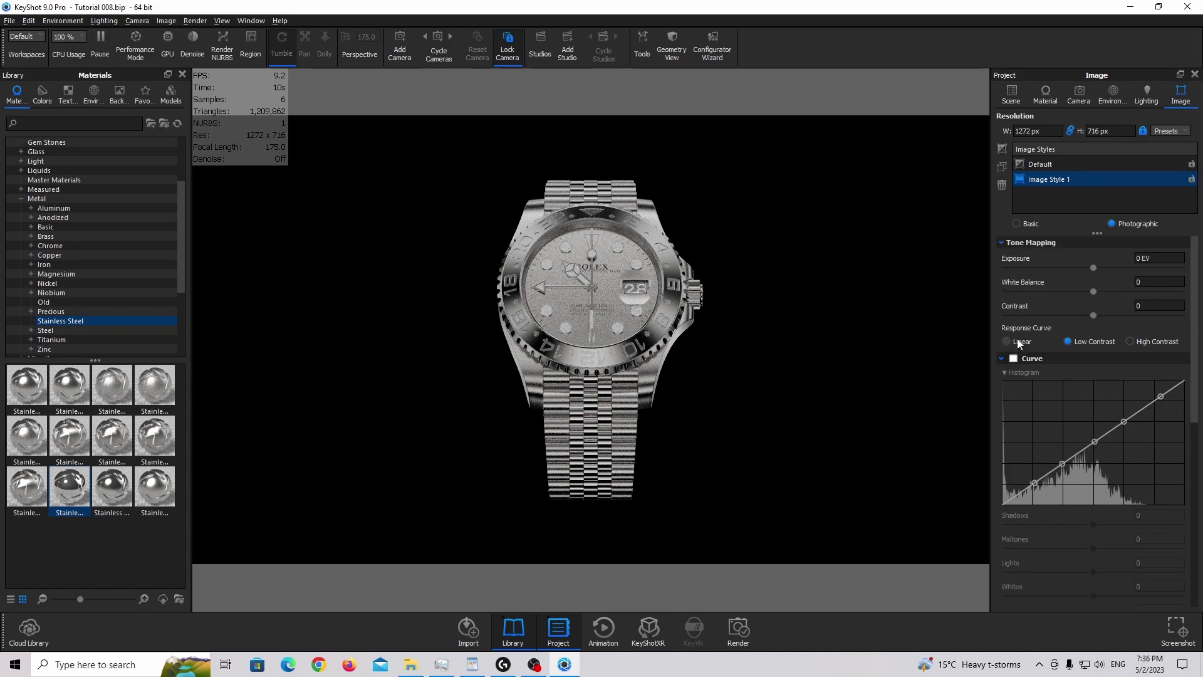
pyautogui.click(1093, 343)
pyautogui.click(1148, 346)
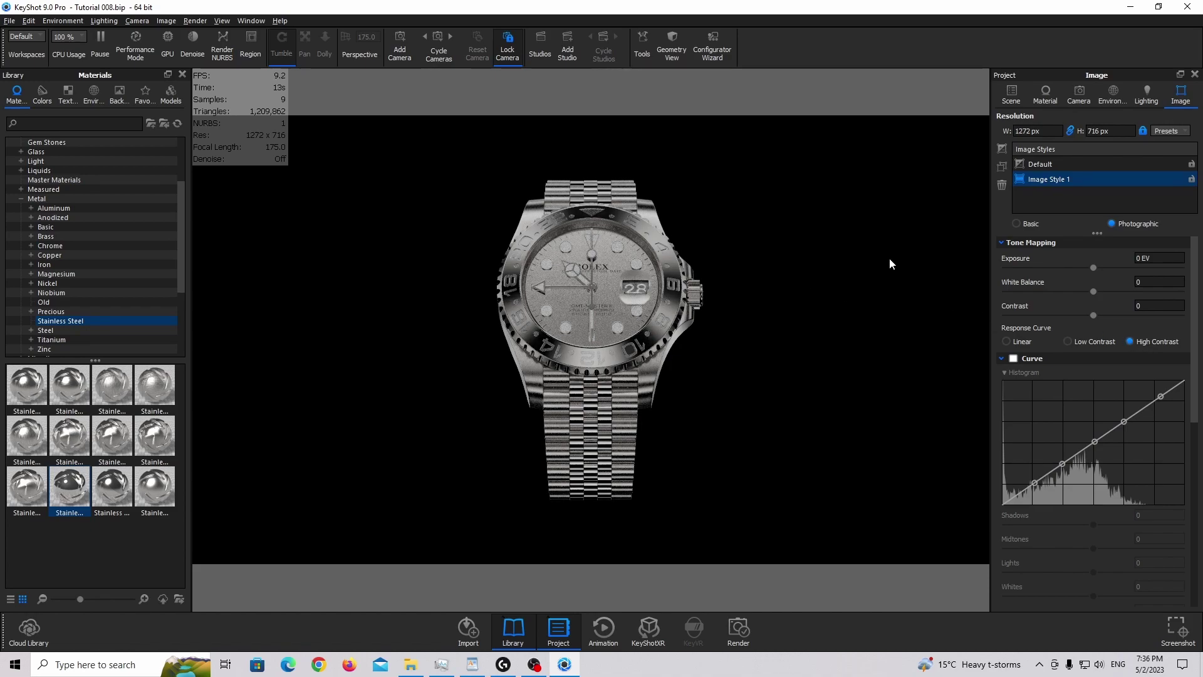
# Set the image style's contrast to 0.25
pyautogui.click(1159, 305)
pyautogui.write('.25')
pyautogui.press('Return')
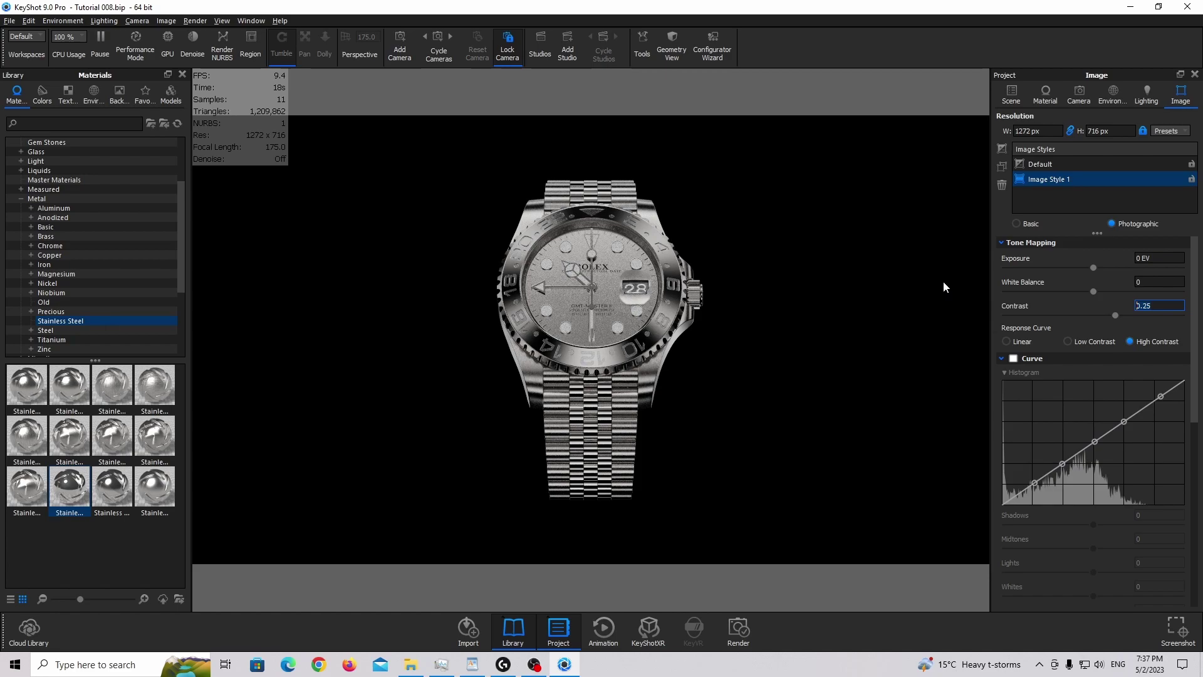
# Try different exposure and white balance settings and reset both to 0
pyautogui.moveTo(1094, 267); pyautogui.dragTo(1129, 265)
pyautogui.doubleClick(1152, 257)
pyautogui.write('0')
pyautogui.press('Return')
pyautogui.moveTo(1095, 289)
pyautogui.mouseDown()
pyautogui.moveTo(1058, 288)
pyautogui.moveTo(1097, 292)
pyautogui.mouseUp()
pyautogui.doubleClick(1171, 284)
pyautogui.write('0')
# Enable the tone curve with shadows -0.152, midtones -0.022, lights 0.022, whites 0.028 and highlights 0.06
pyautogui.click(1014, 359)
pyautogui.scroll(-2, 1068, 531)
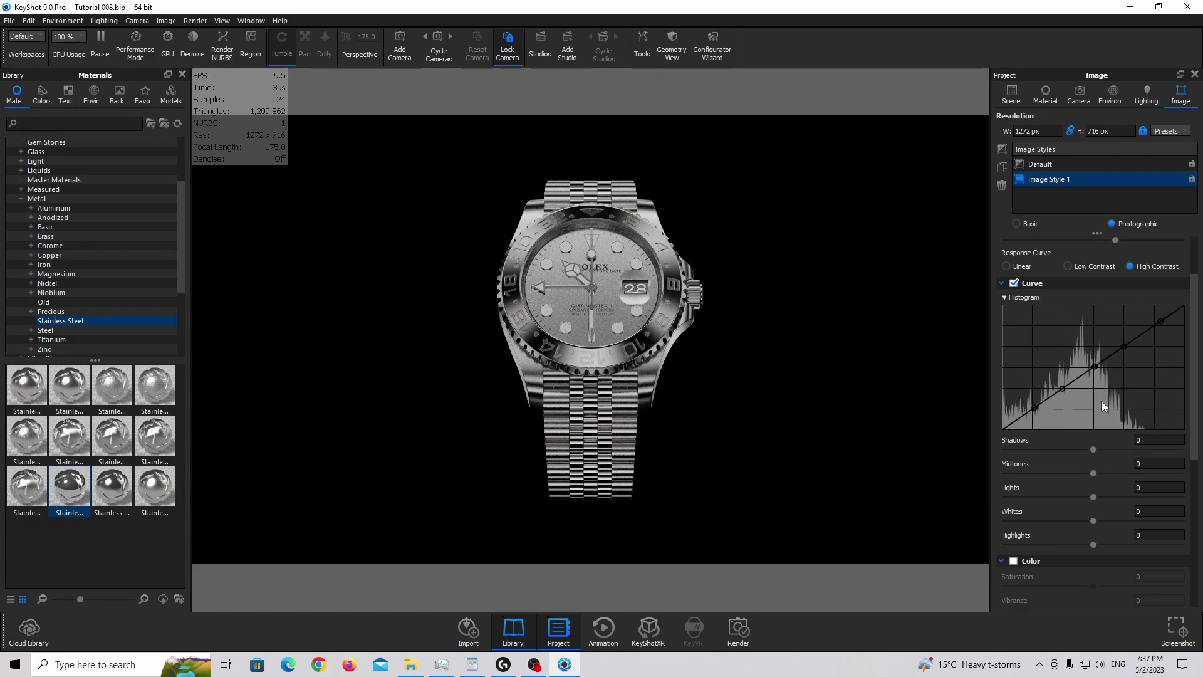
pyautogui.moveTo(1093, 450); pyautogui.dragTo(1096, 474)
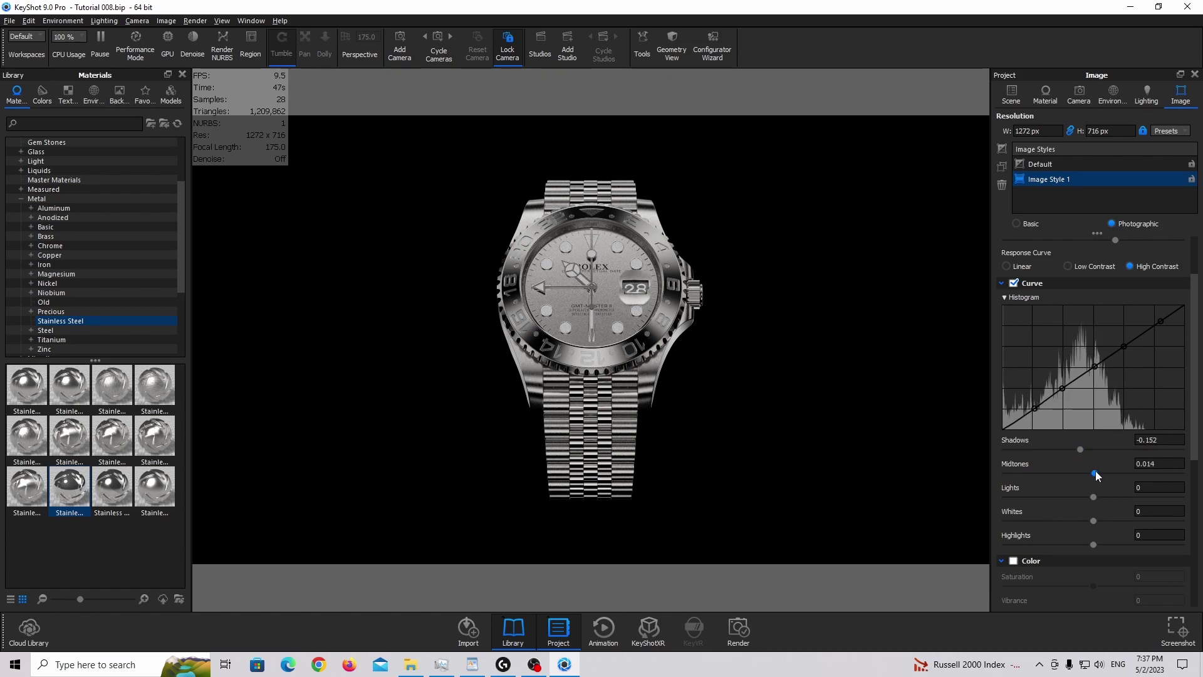
pyautogui.moveTo(1096, 474); pyautogui.dragTo(1093, 474)
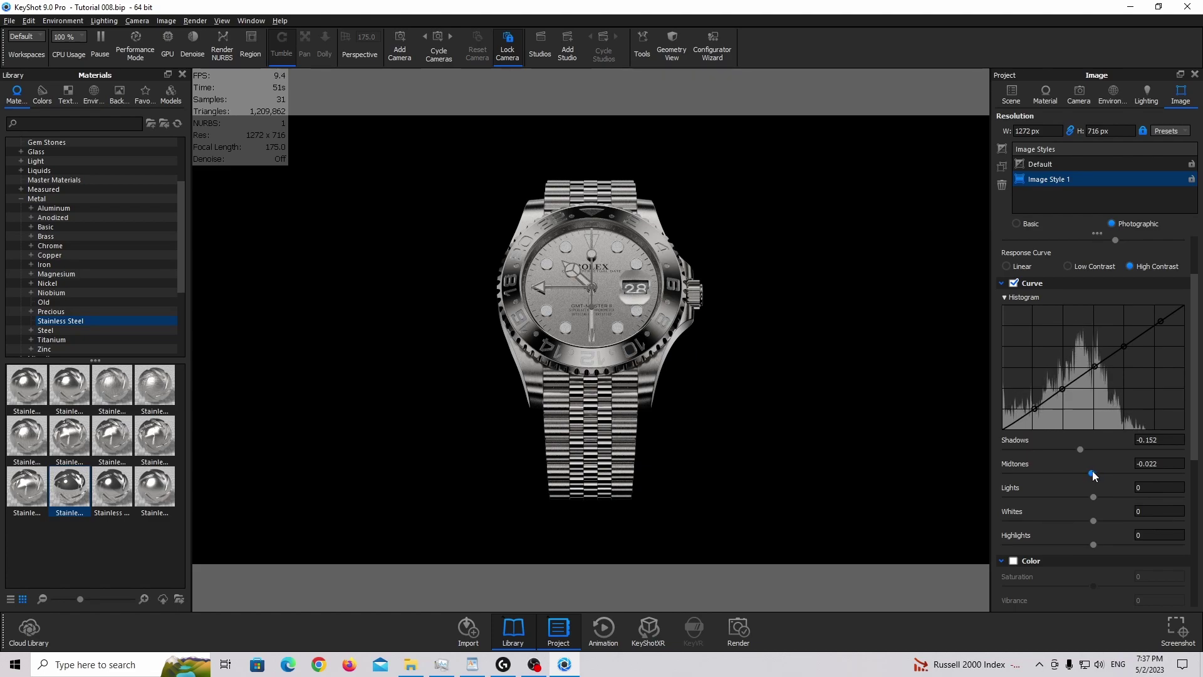
pyautogui.moveTo(1094, 497); pyautogui.dragTo(1098, 544)
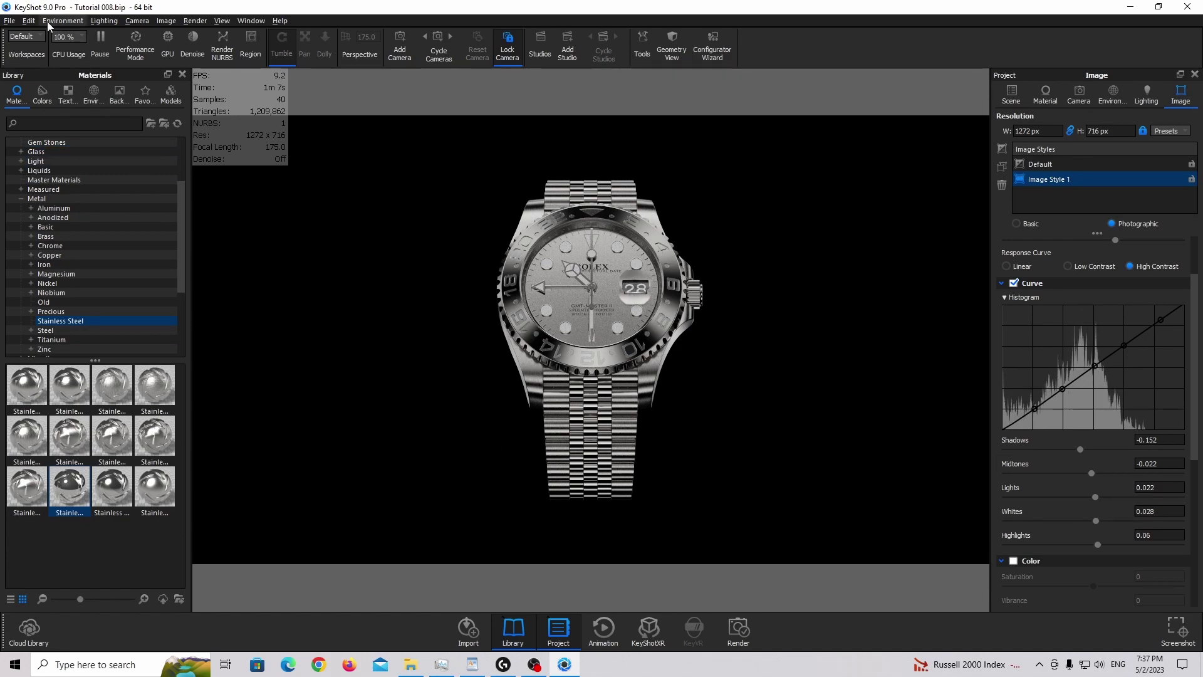
# Add a plane to the scene and set its scale to 150
pyautogui.click(29, 21)
pyautogui.moveTo(58, 63)
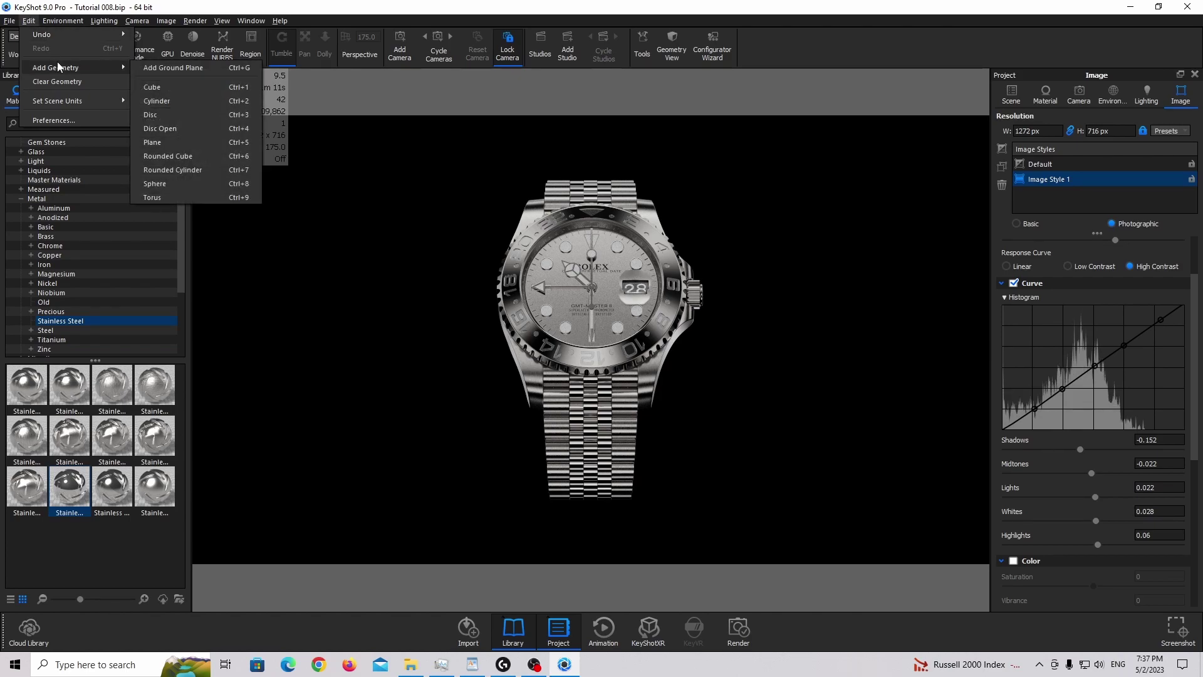
pyautogui.click(186, 144)
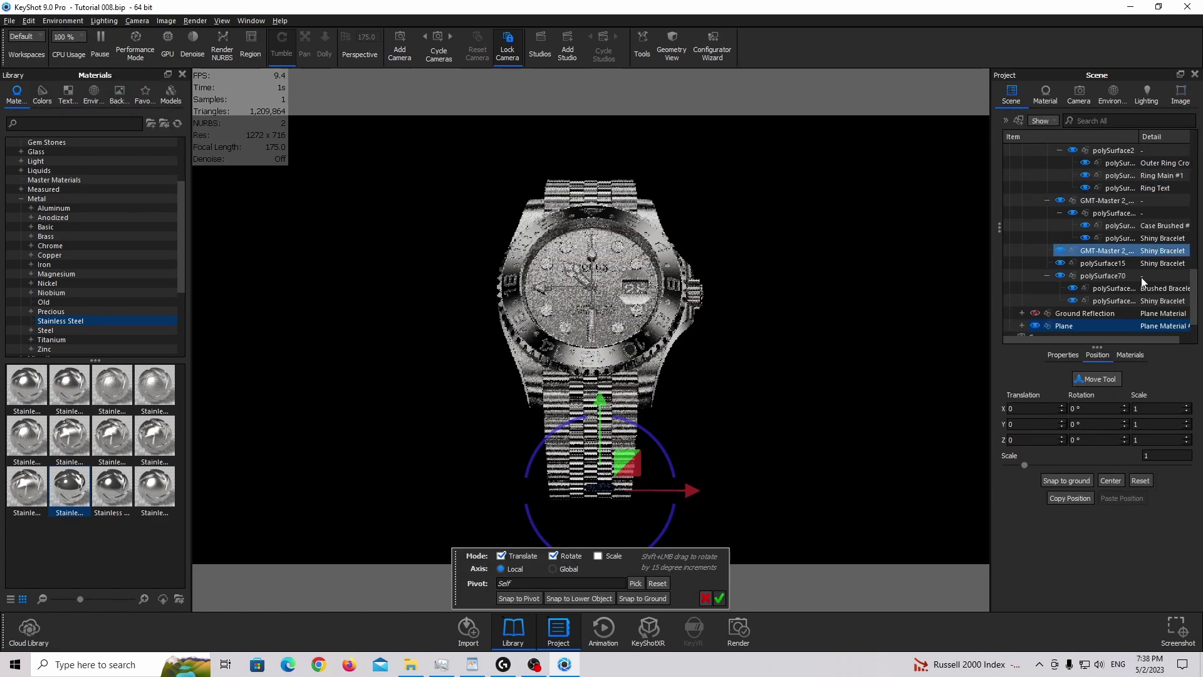
pyautogui.click(1166, 456)
pyautogui.write('150')
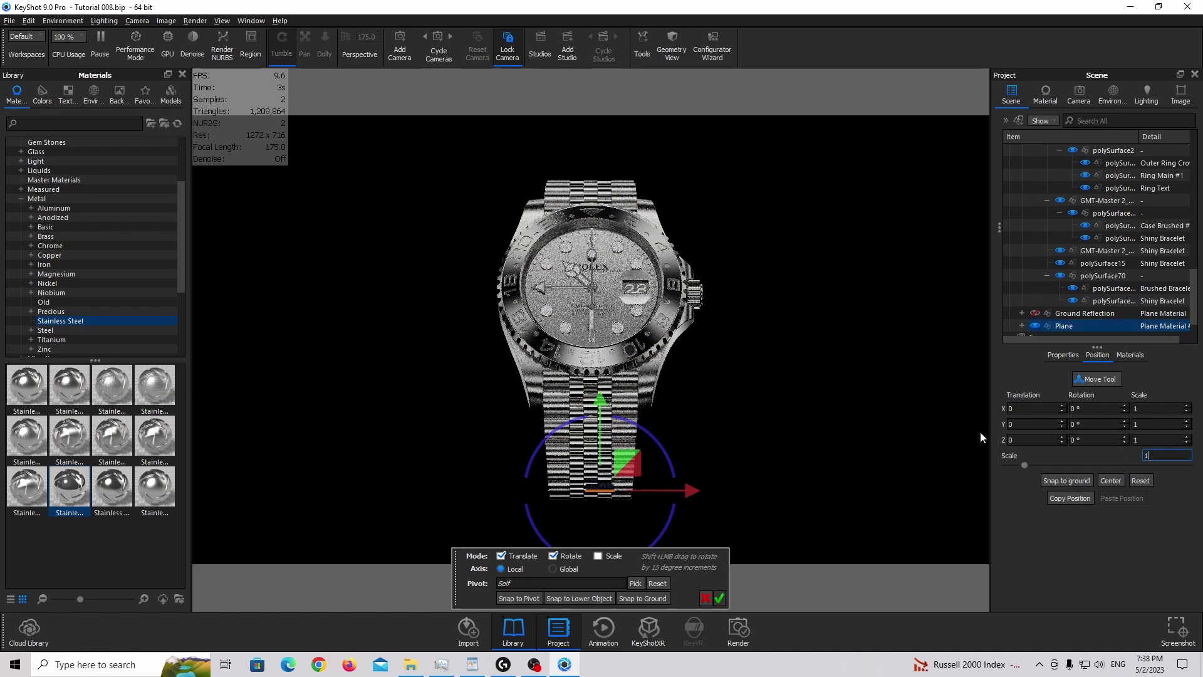
pyautogui.press('Return')
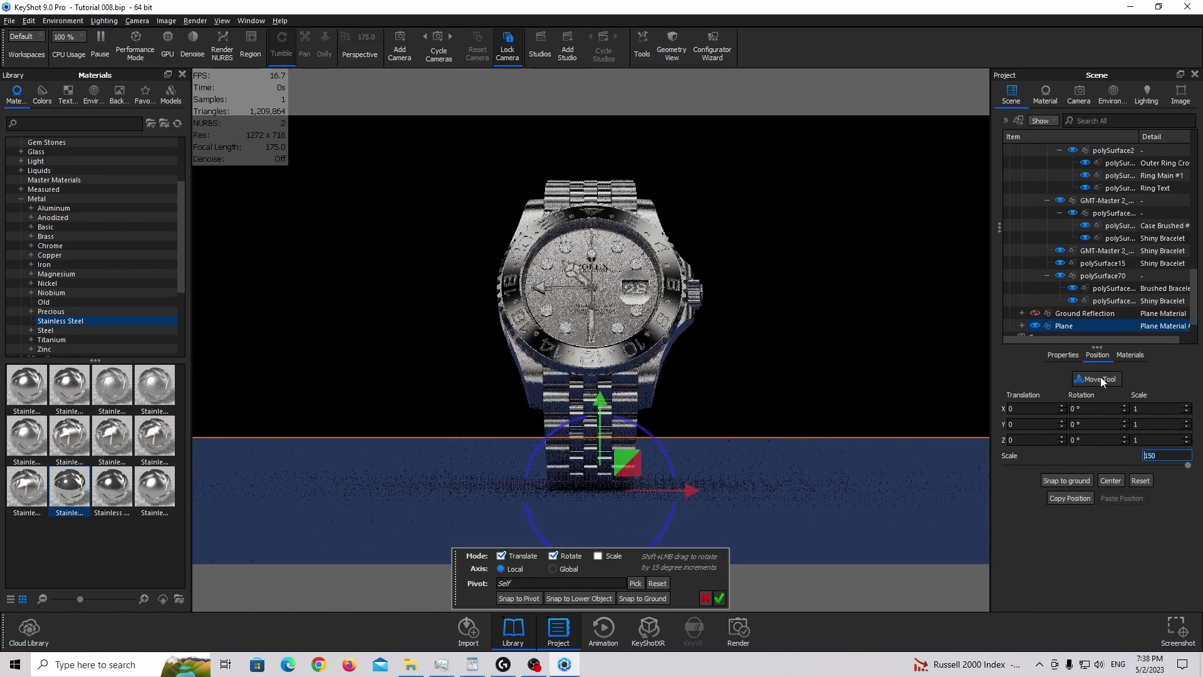
# Move the plane slightly down beneath the watch to a Y translation of -0.1771
pyautogui.click(1096, 378)
pyautogui.click(1096, 379)
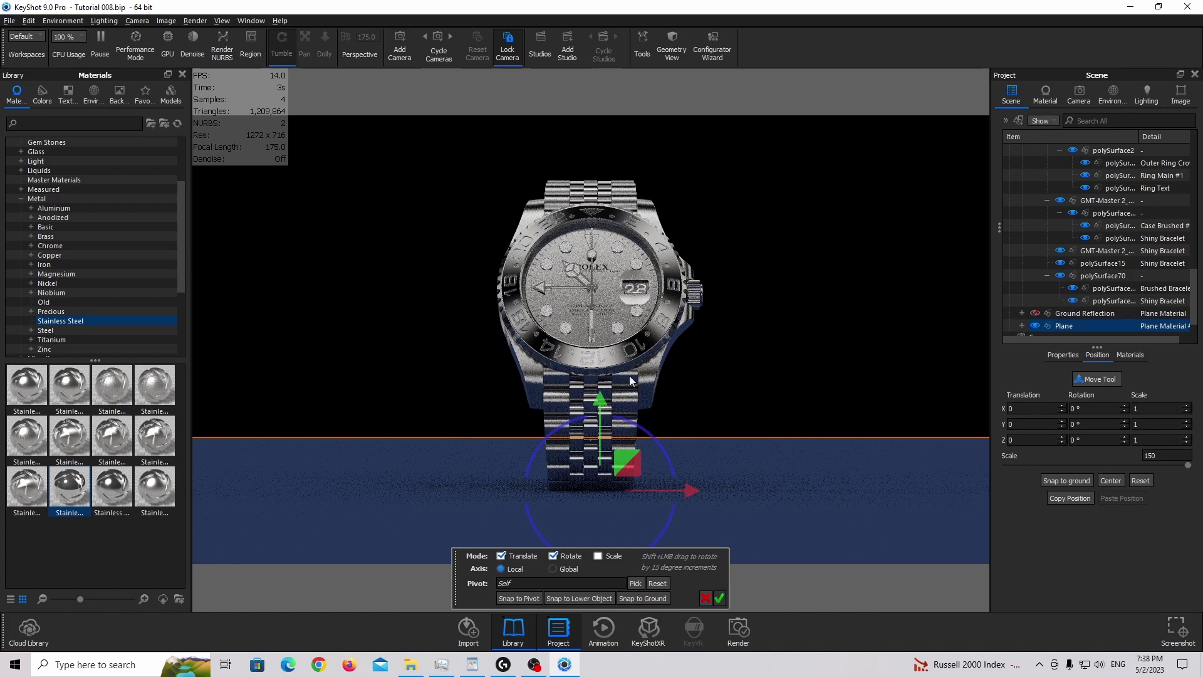
pyautogui.moveTo(600, 408); pyautogui.dragTo(600, 413)
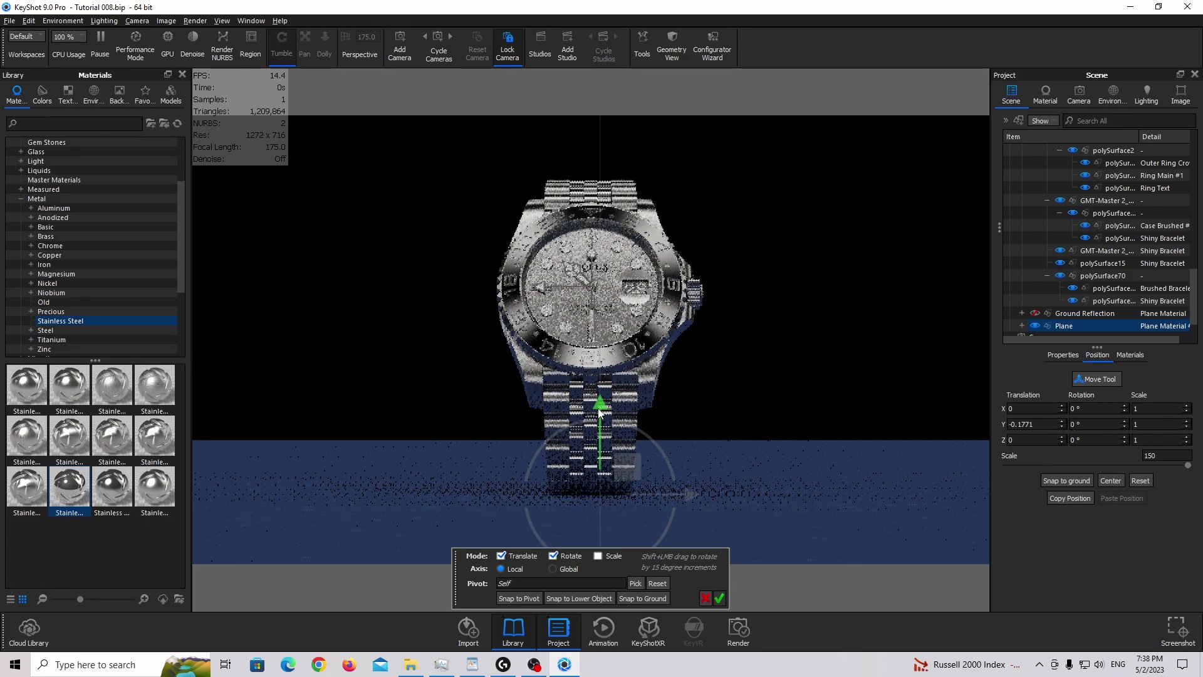
pyautogui.click(719, 599)
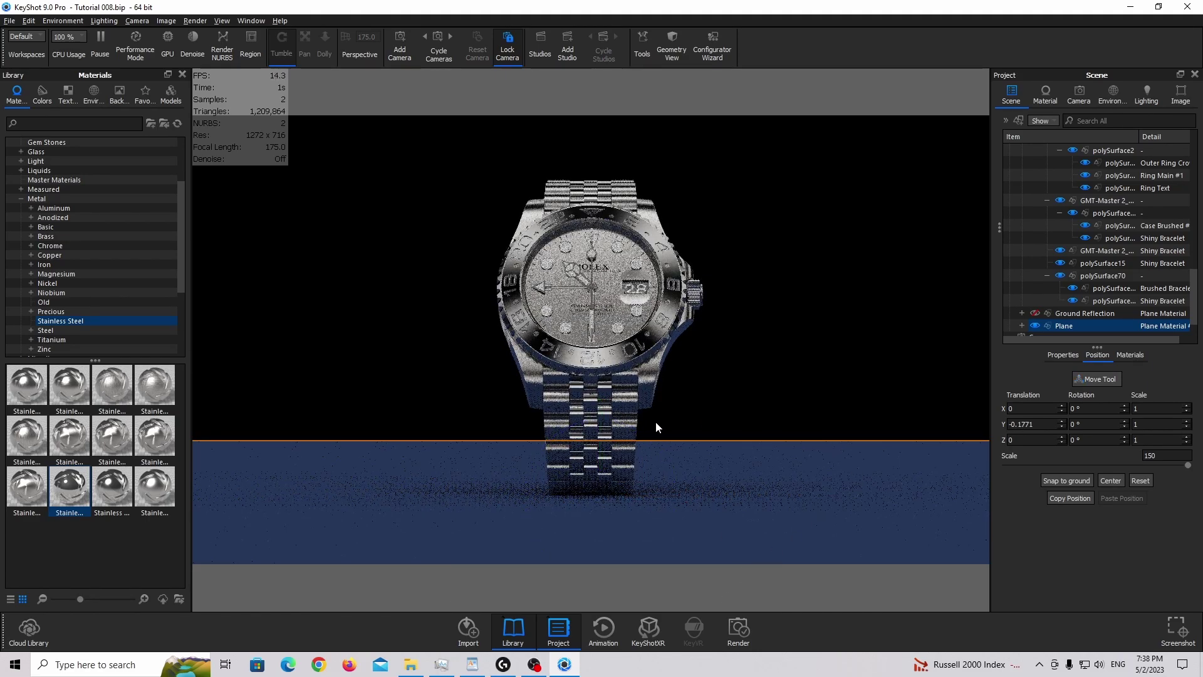
# Change the new plane's material type to Ground and set its shadow color to white (#FFFFFF)
pyautogui.doubleClick(720, 513)
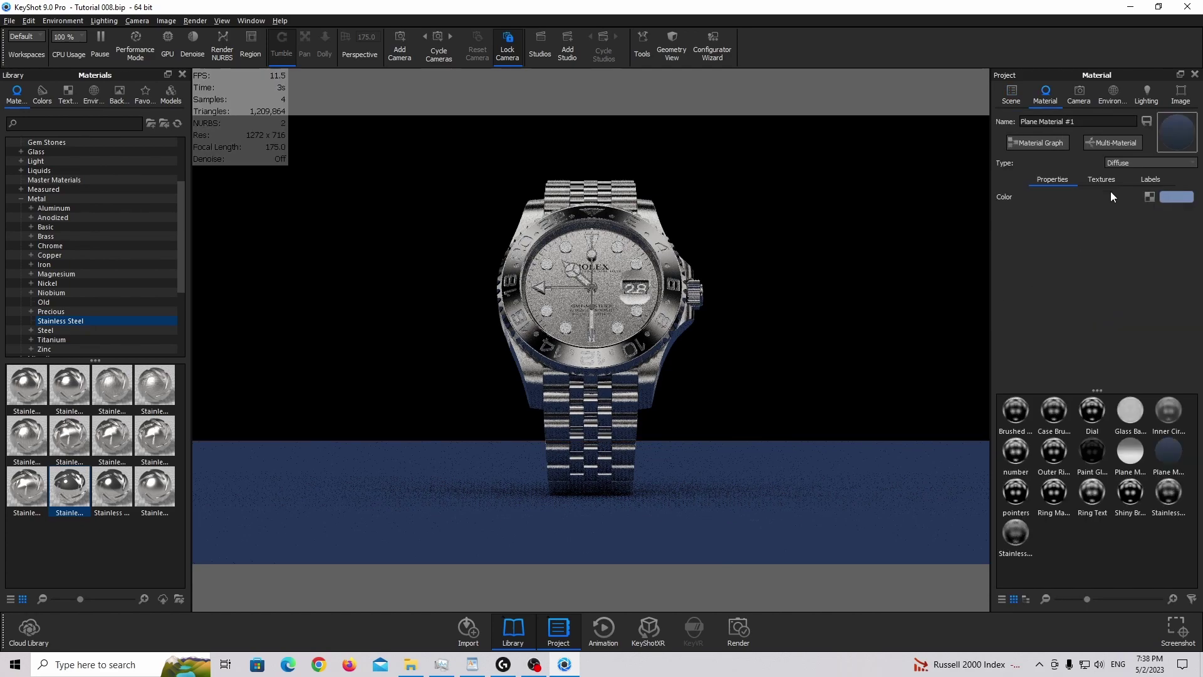
pyautogui.click(1149, 160)
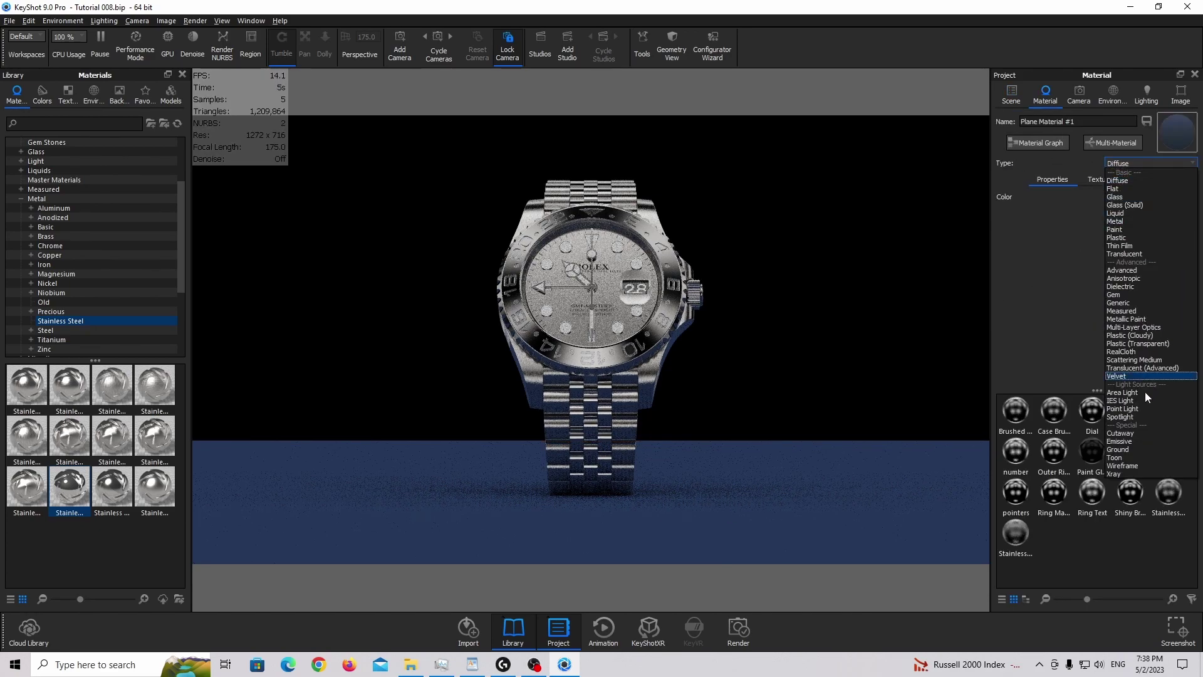
pyautogui.click(1136, 449)
pyautogui.click(1177, 196)
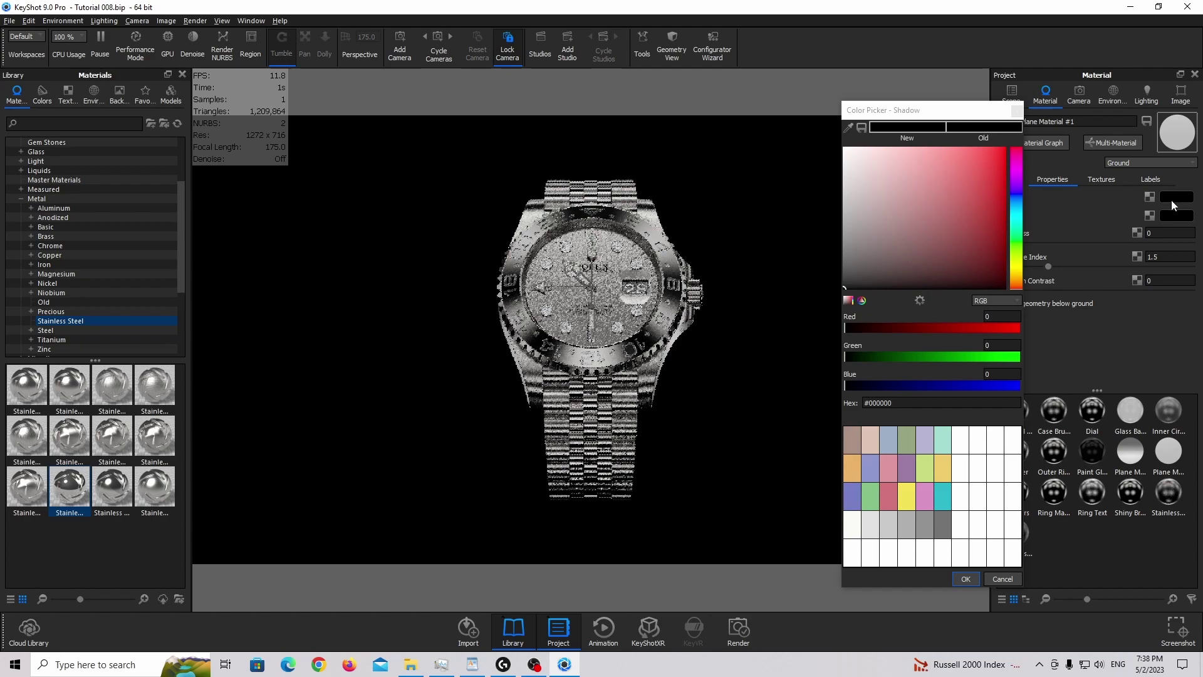
pyautogui.moveTo(958, 208); pyautogui.dragTo(593, 78)
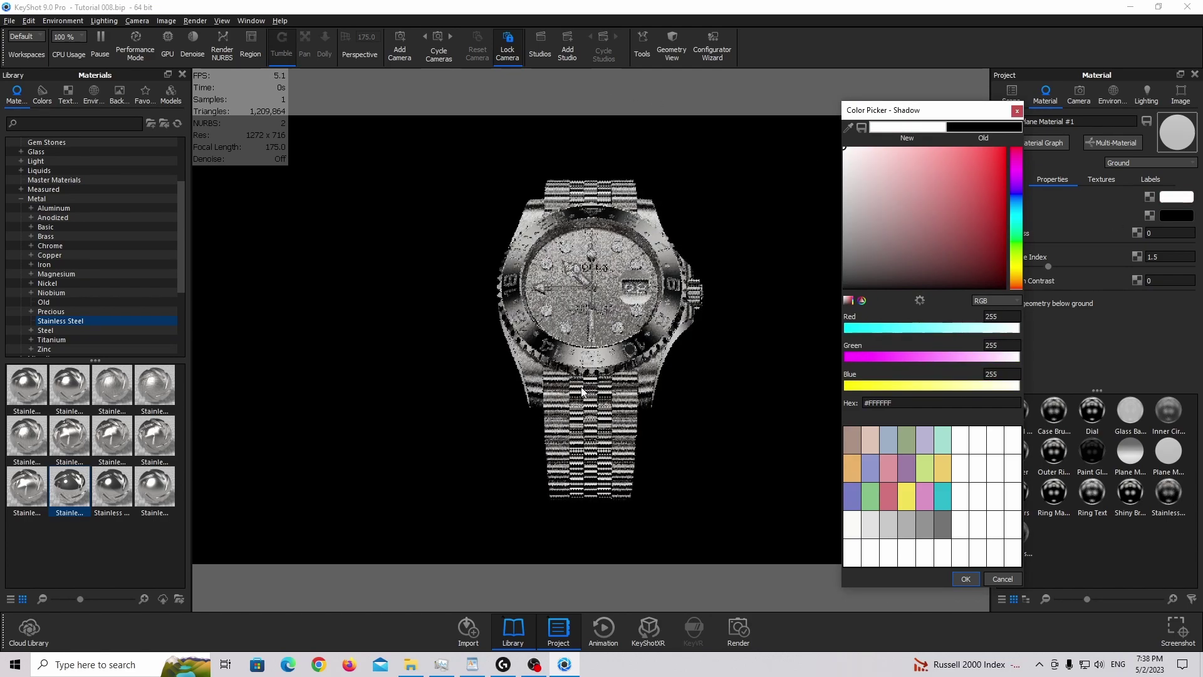
pyautogui.click(965, 579)
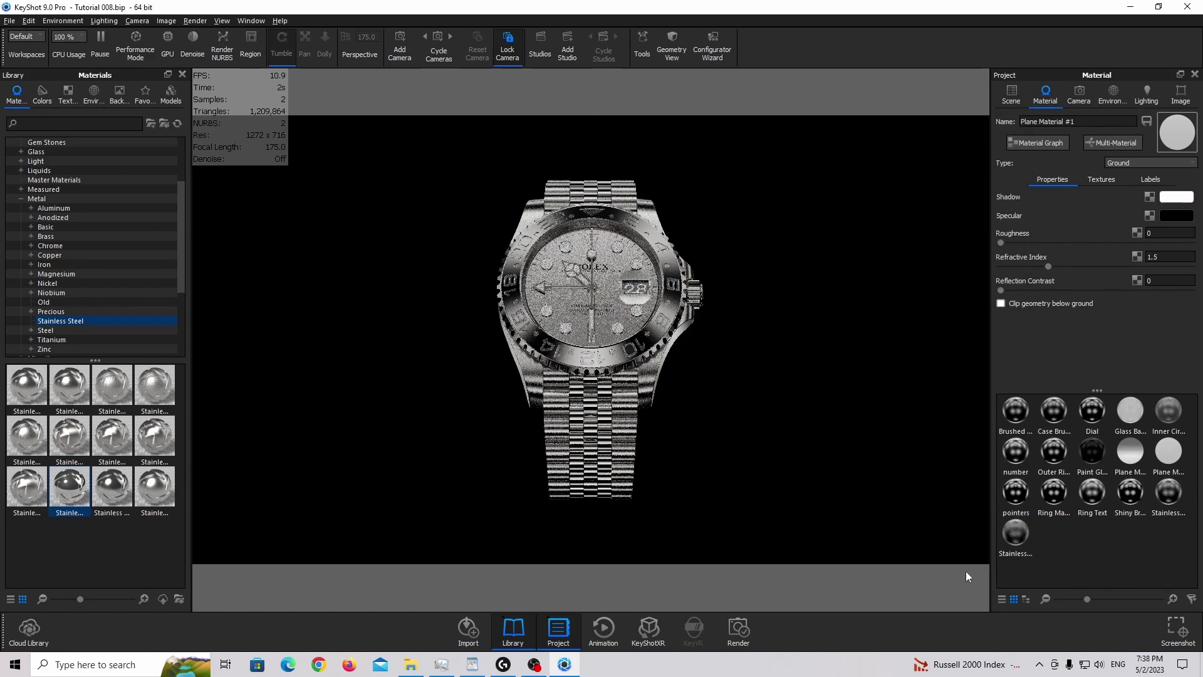
# Set the ground material's specular color to light gray #B0B0B0
pyautogui.click(1172, 217)
pyautogui.moveTo(895, 261); pyautogui.dragTo(712, 133)
pyautogui.moveTo(566, 339); pyautogui.dragTo(780, 215)
pyautogui.moveTo(766, 237); pyautogui.dragTo(762, 252)
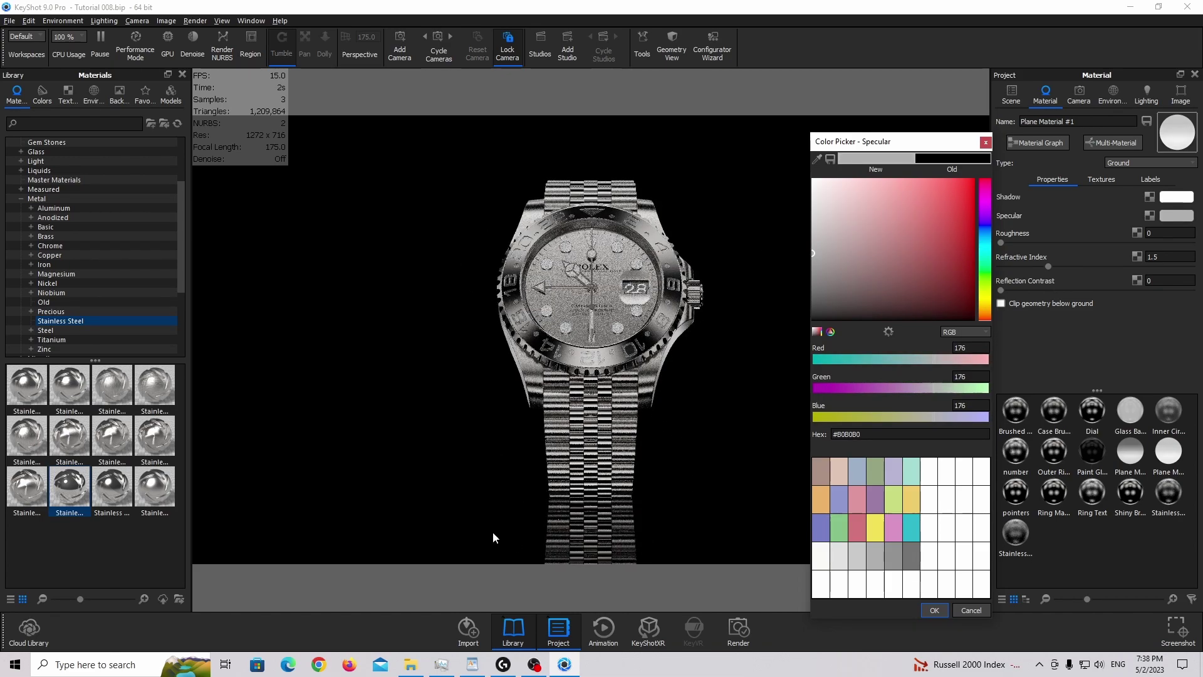
pyautogui.click(934, 610)
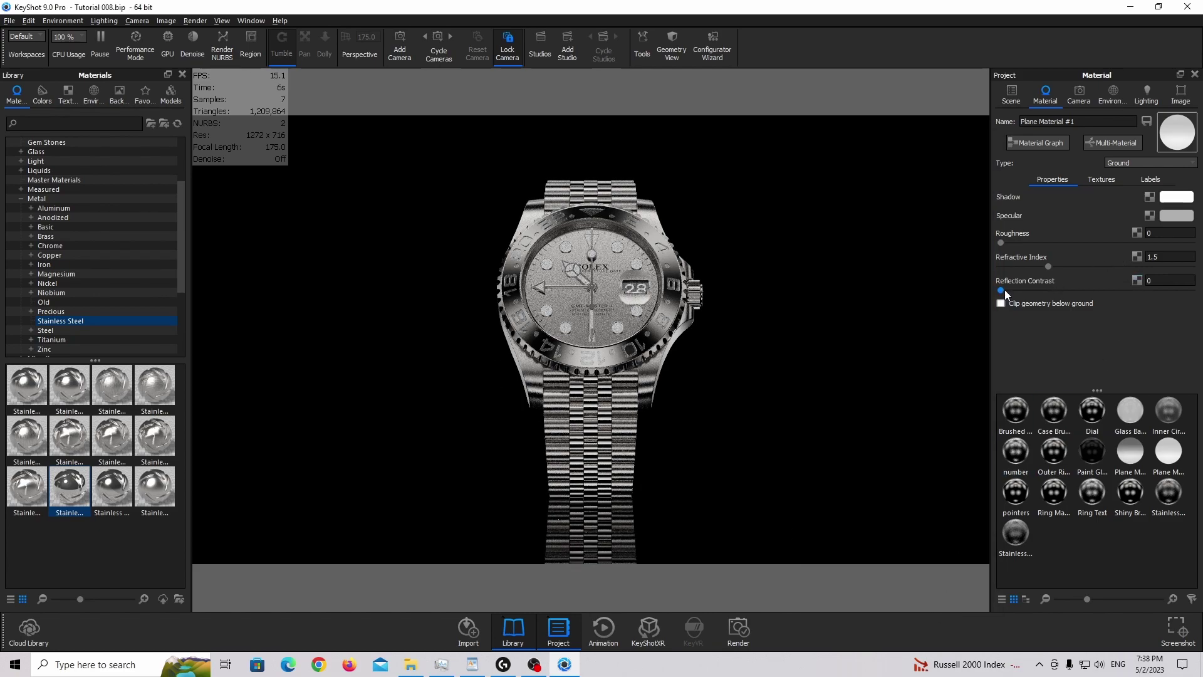
# Set the ground material's reflection contrast to 1 and enable clipping of geometry below ground
pyautogui.moveTo(1002, 290); pyautogui.dragTo(1190, 290)
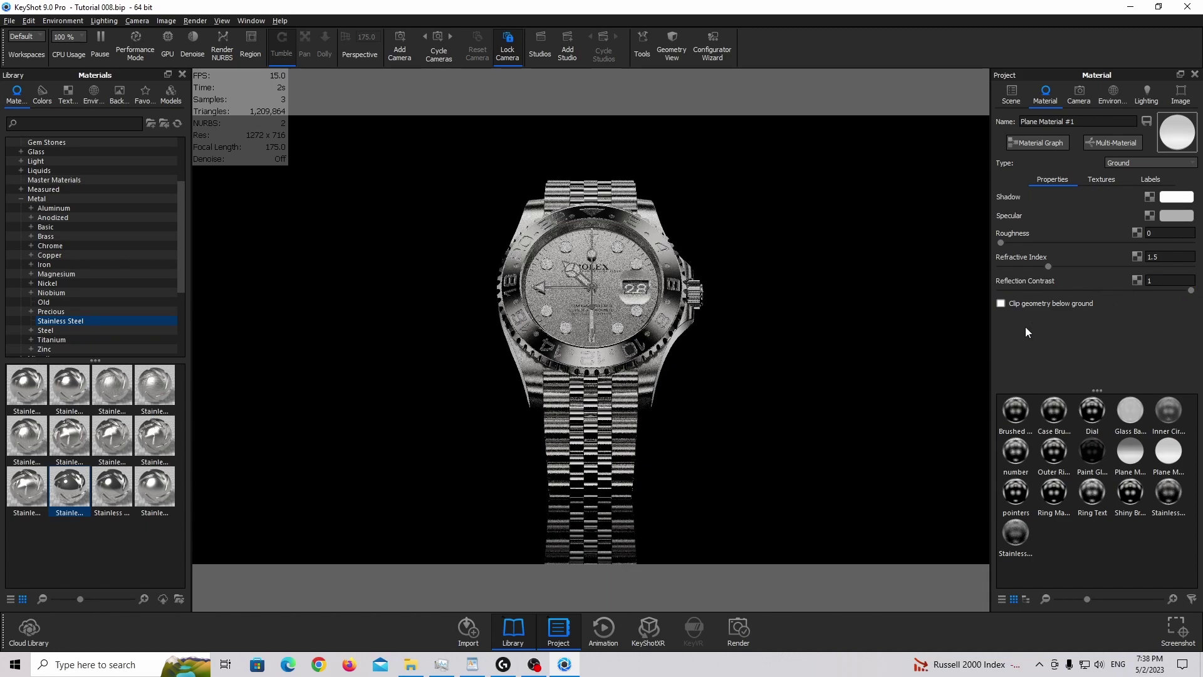
pyautogui.click(1081, 304)
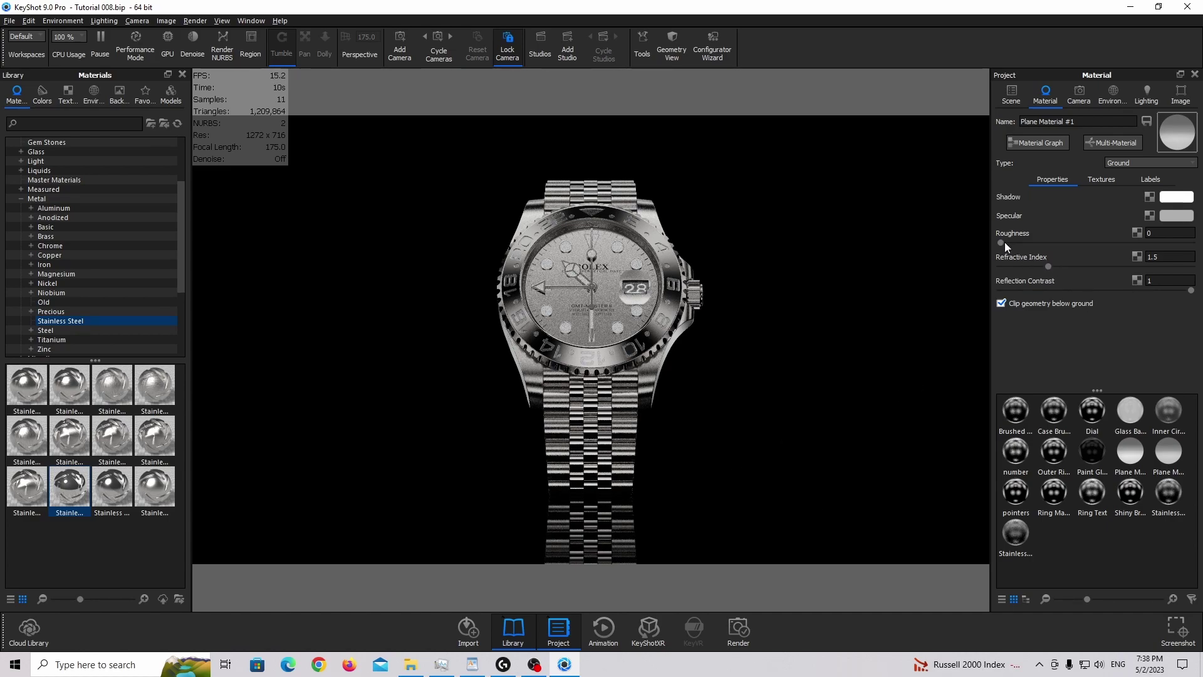
# Try different roughness values on the ground material, including 0.0423, and reset the roughness to 0
pyautogui.moveTo(1000, 242); pyautogui.dragTo(1027, 242)
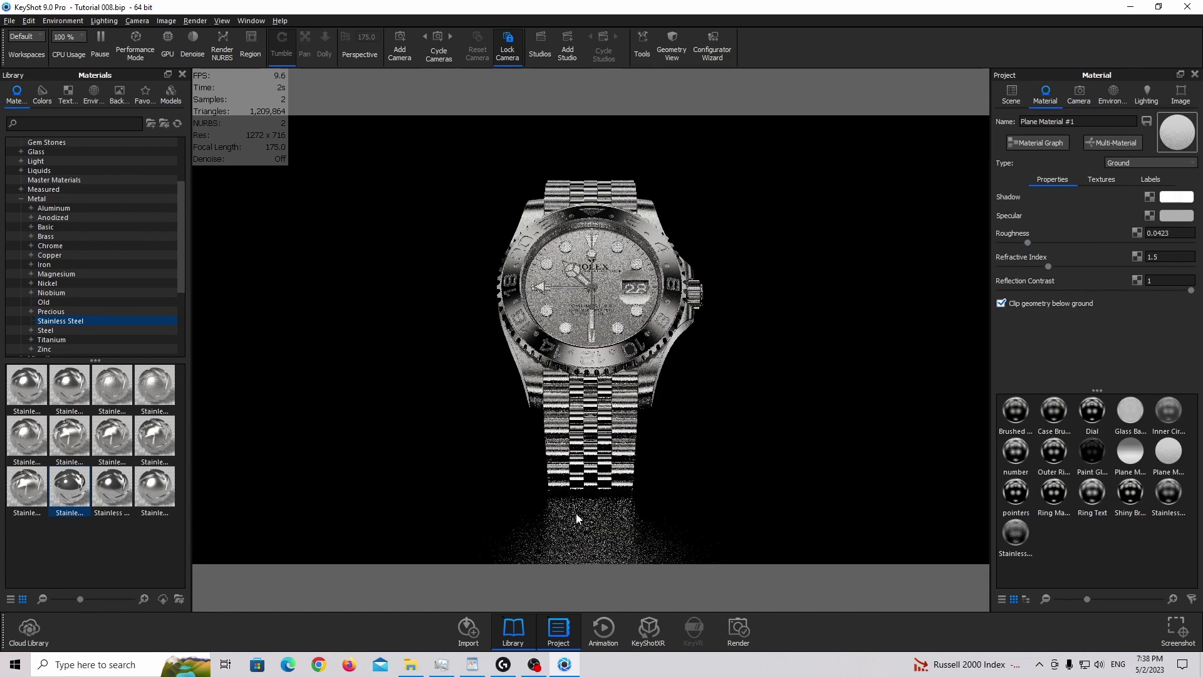
pyautogui.click(1169, 232)
pyautogui.press('BackSpace')
pyautogui.press('BackSpace')
pyautogui.press('BackSpace')
pyautogui.write('1')
pyautogui.press('Return')
pyautogui.press('BackSpace')
pyautogui.press('BackSpace')
pyautogui.press('BackSpace')
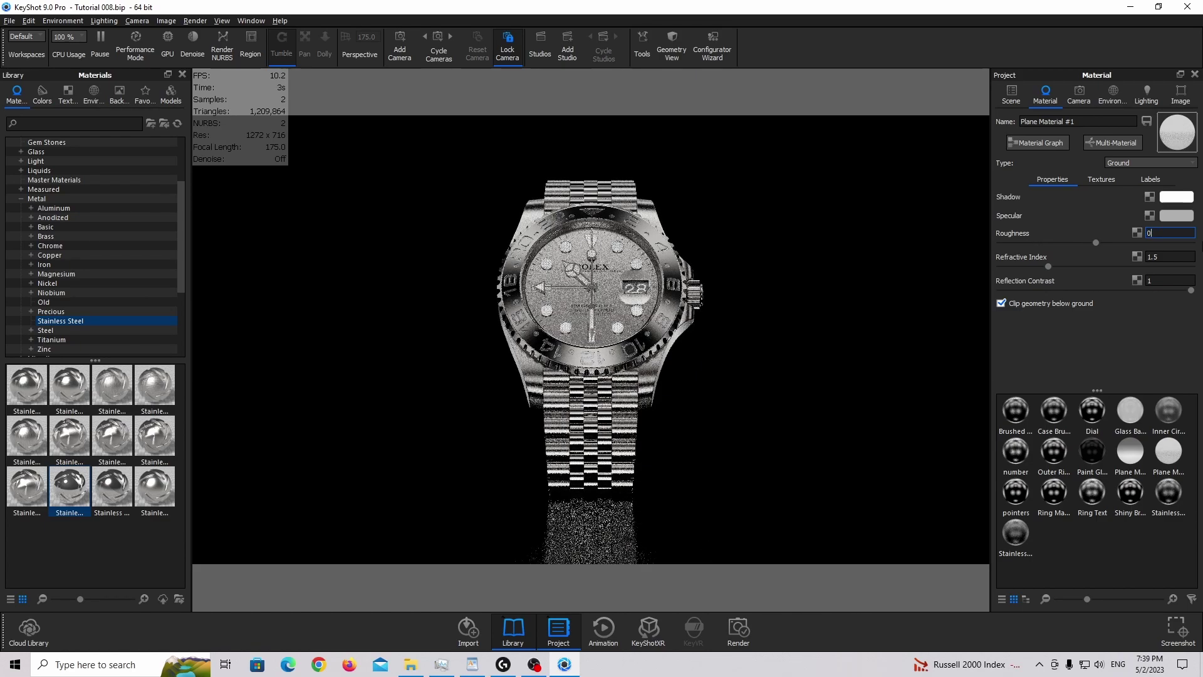
pyautogui.press('Return')
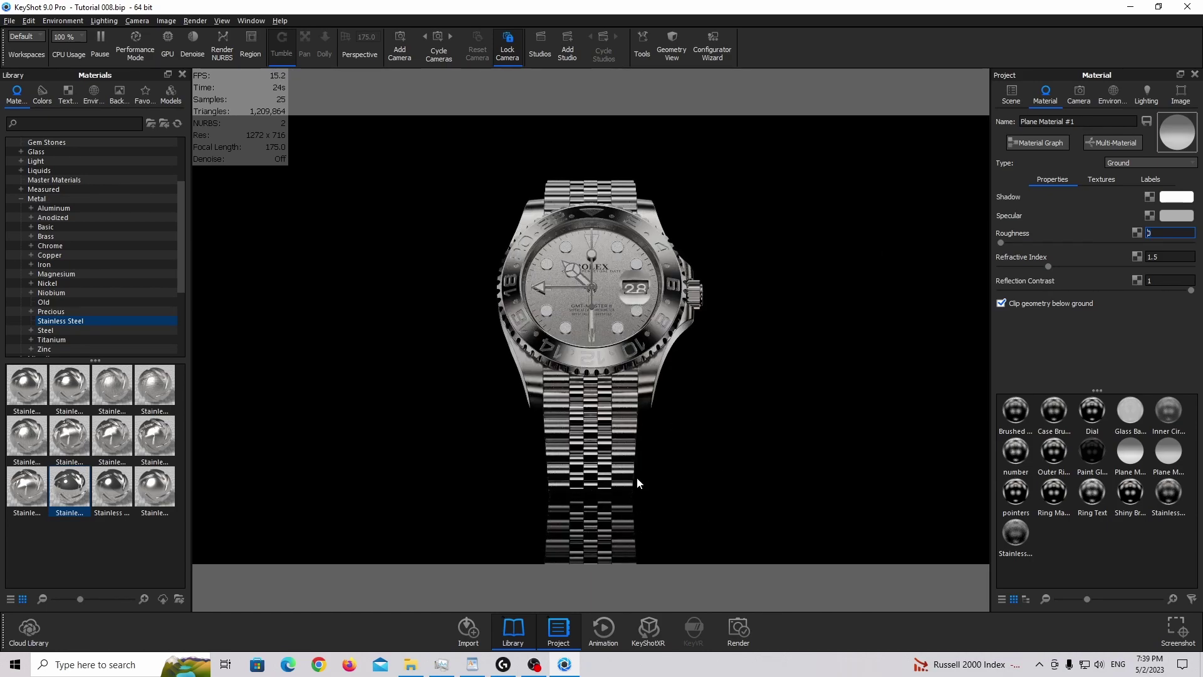
# Compare the watch with and without the reflective ground plane by toggling its visibility, leaving the plane hidden
pyautogui.rightClick(629, 521)
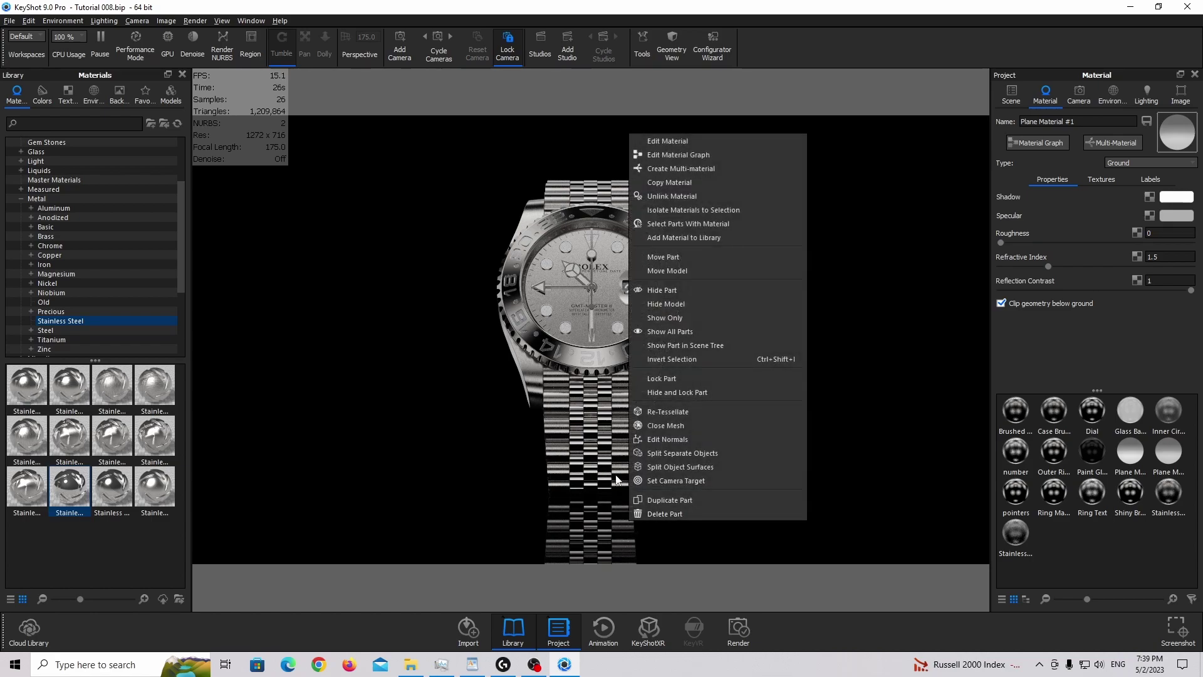
pyautogui.click(683, 289)
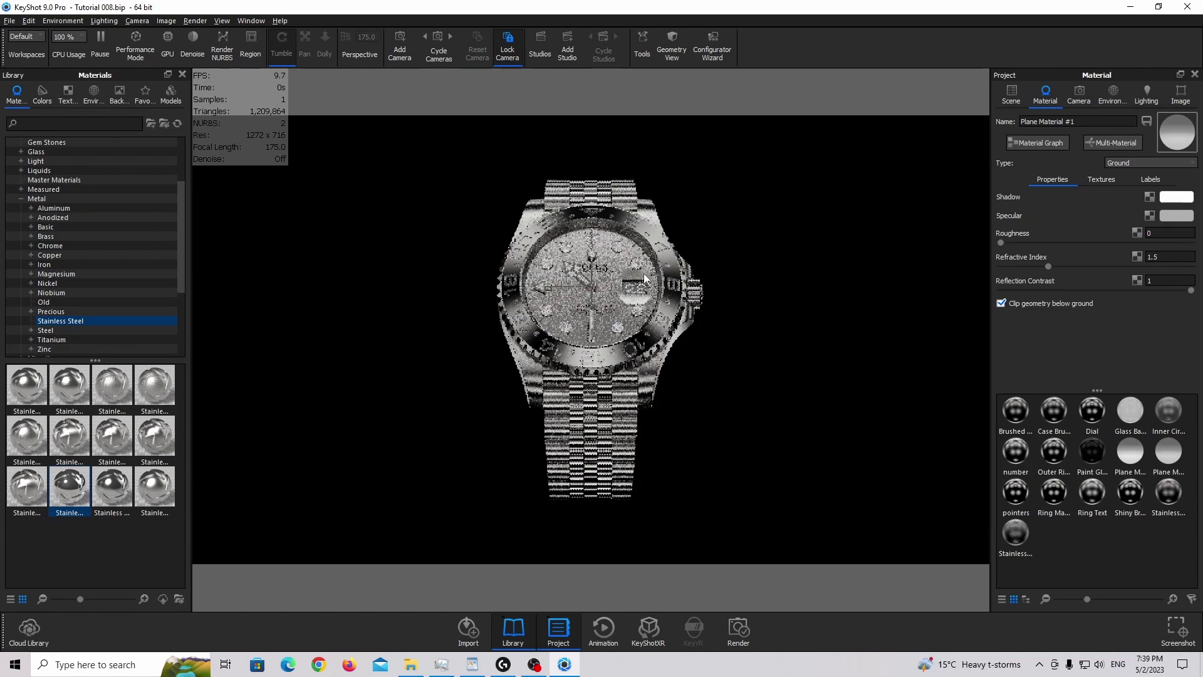
pyautogui.rightClick(666, 528)
pyautogui.click(674, 532)
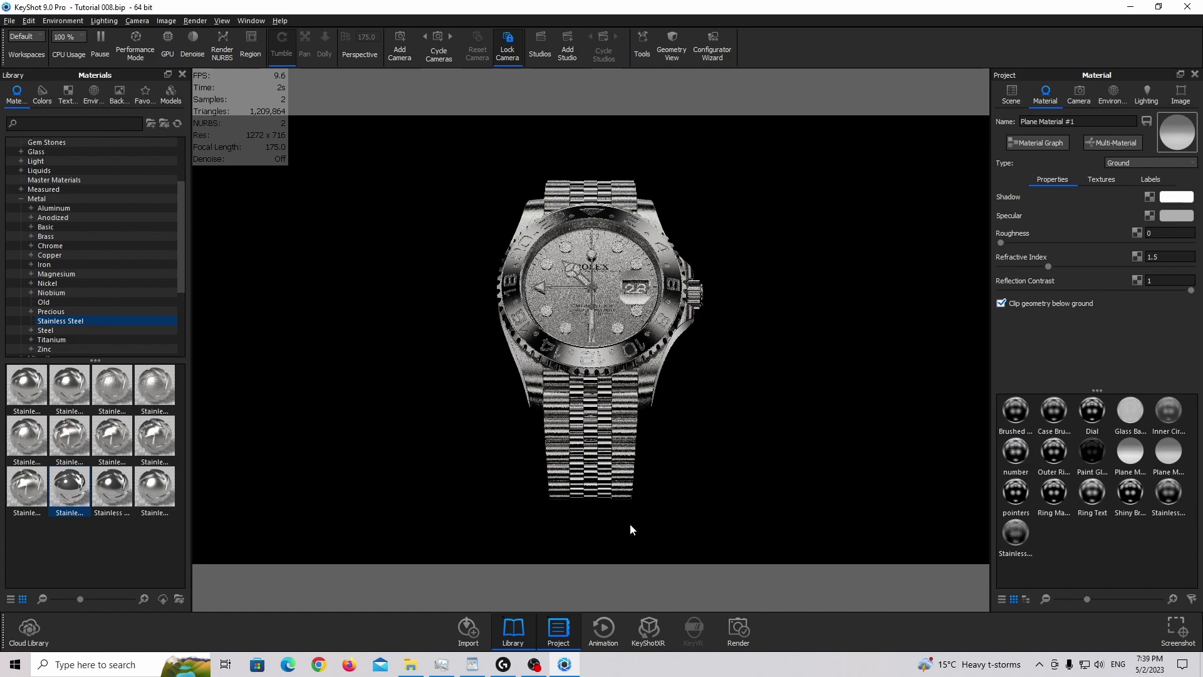
pyautogui.rightClick(583, 524)
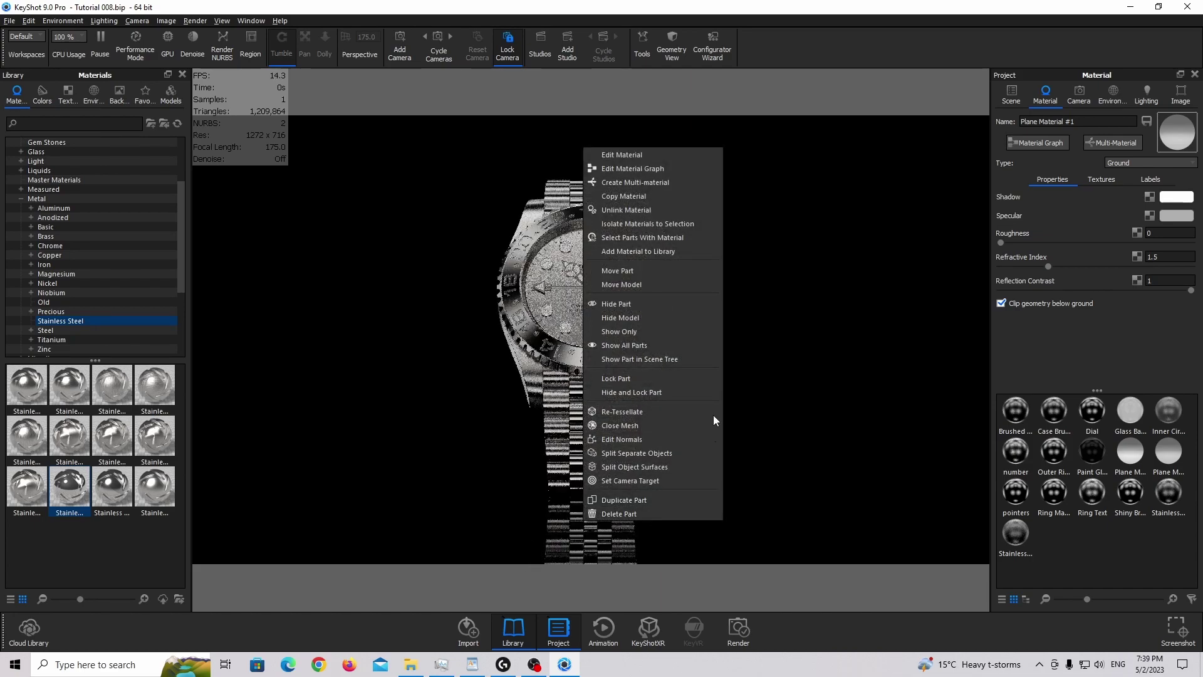
pyautogui.click(632, 307)
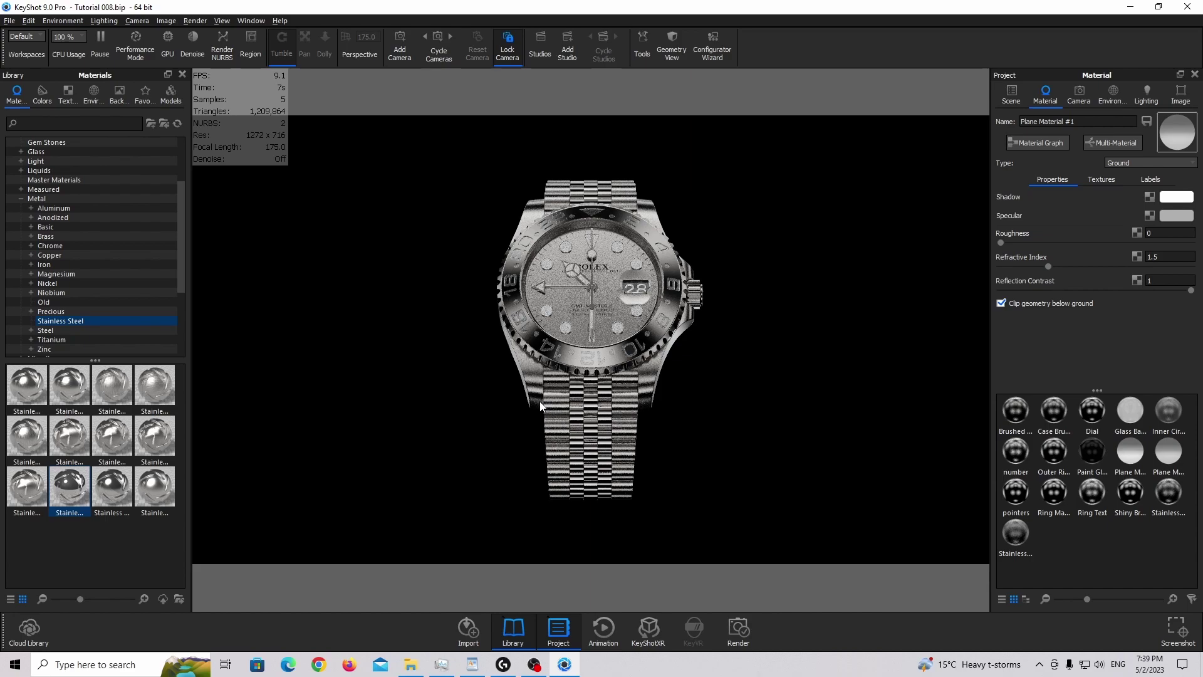
pyautogui.rightClick(605, 533)
pyautogui.click(670, 541)
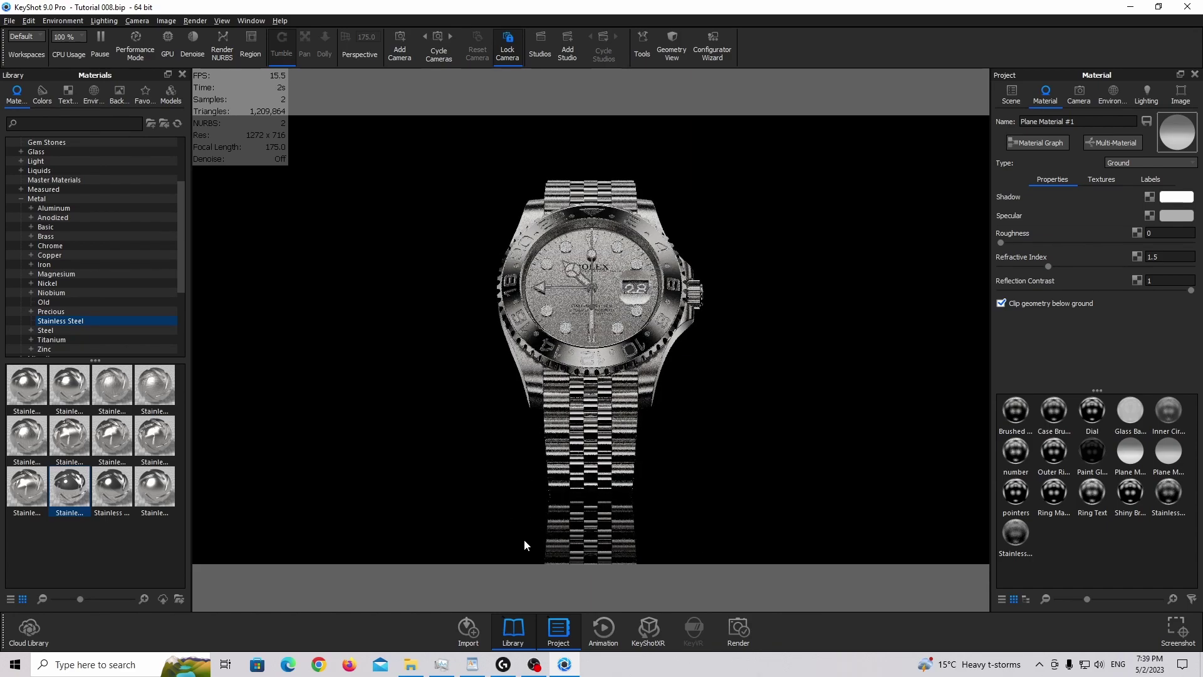
pyautogui.rightClick(629, 535)
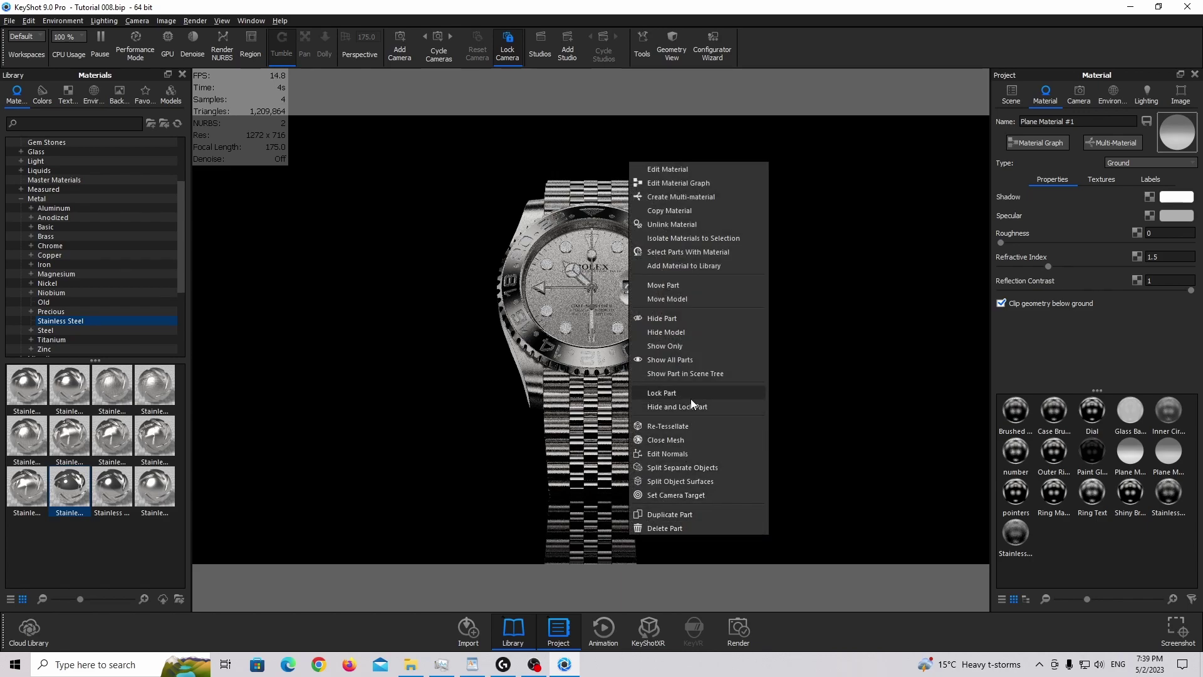
pyautogui.click(688, 317)
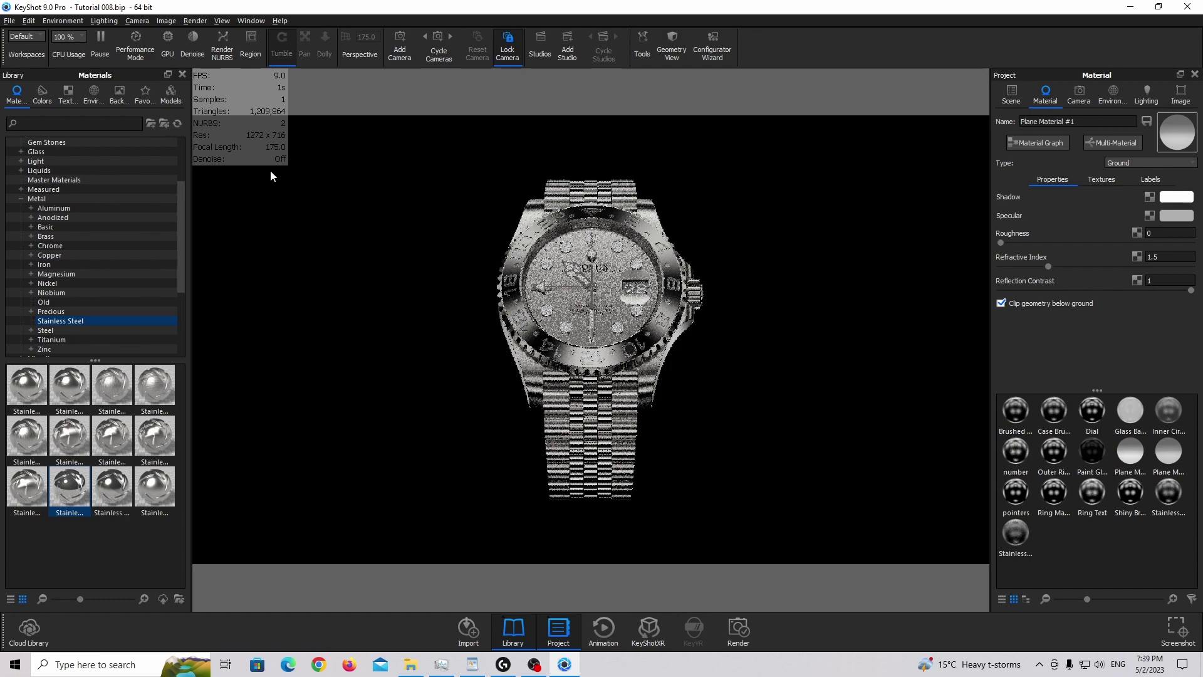
# Open the render settings and set the still image output to PNG at 3840 x 2162
pyautogui.click(198, 21)
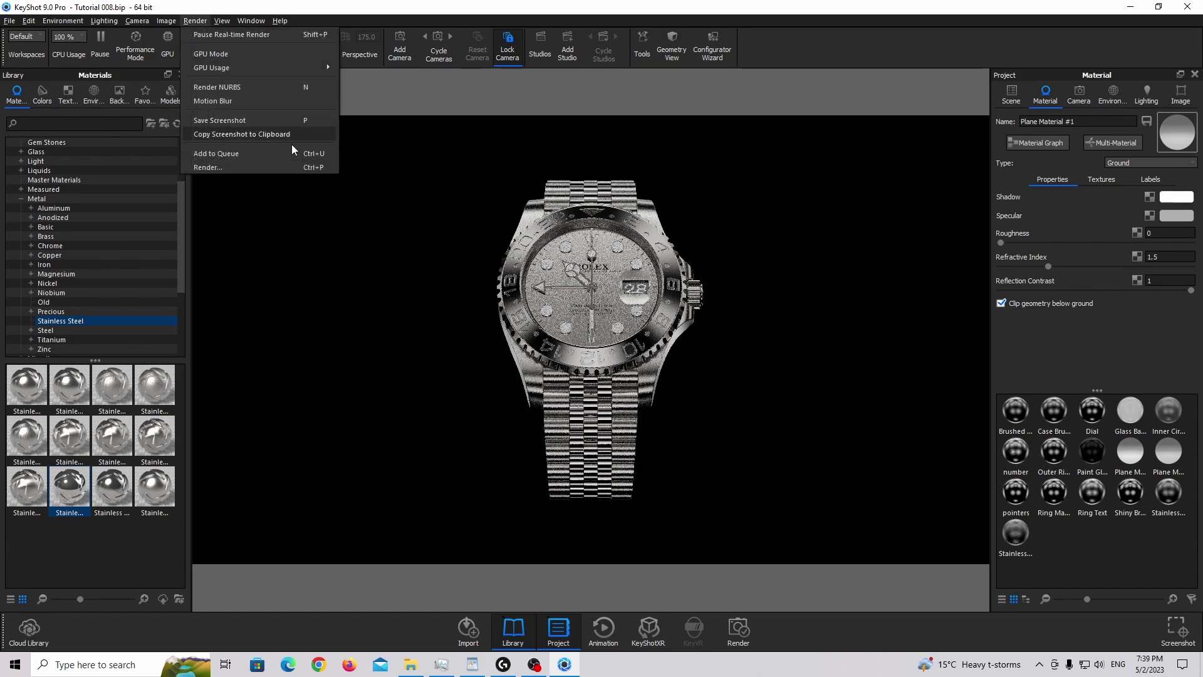
pyautogui.click(292, 164)
pyautogui.click(518, 235)
pyautogui.click(515, 242)
pyautogui.click(630, 252)
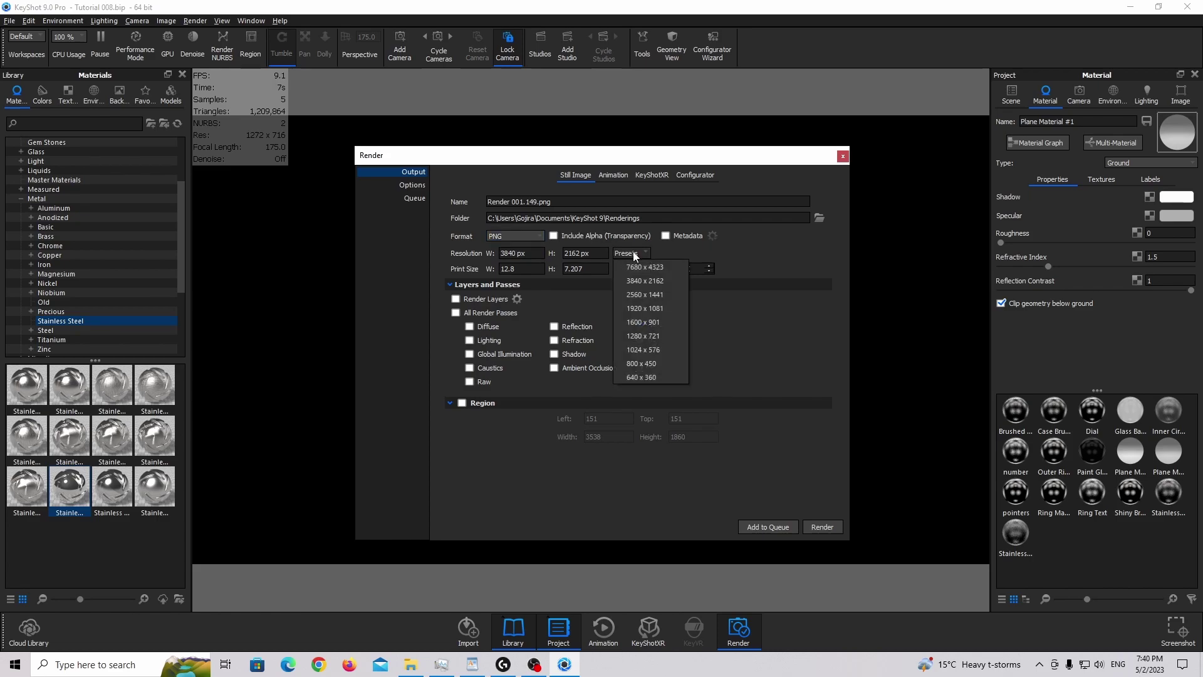
pyautogui.click(643, 281)
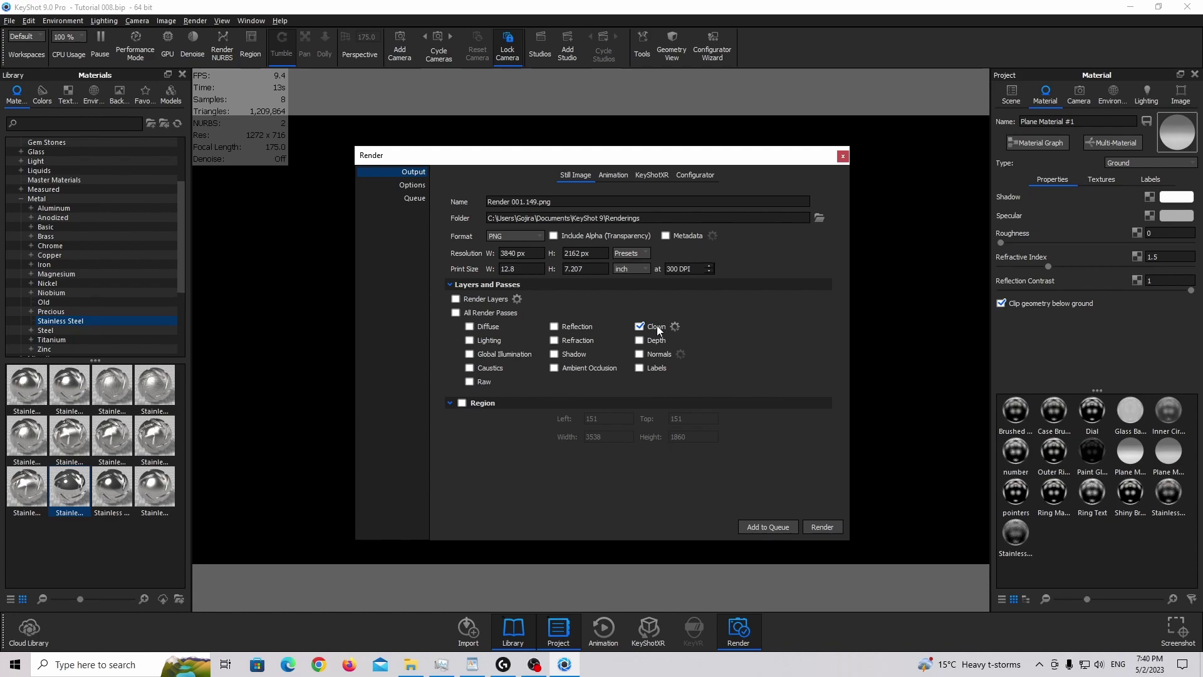
# In the custom render quality options, set the samples to 256 and ray bounces to 16
pyautogui.click(412, 184)
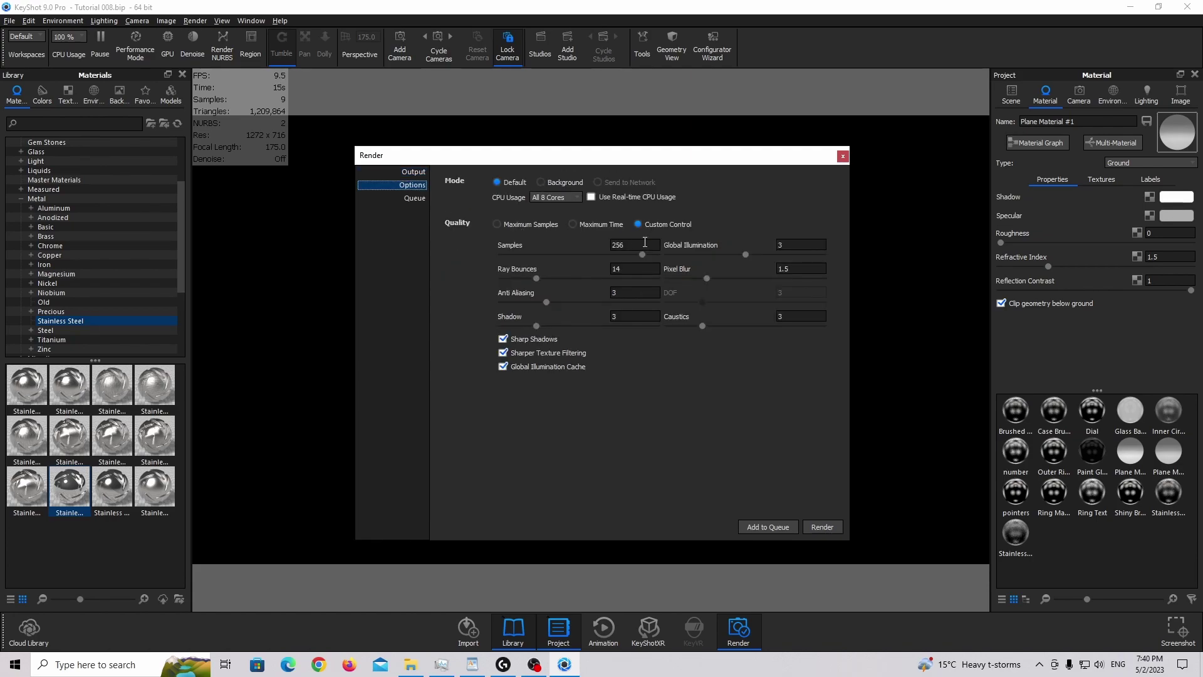
pyautogui.write('156')
pyautogui.hotkey('ctrl', 'a')
pyautogui.write('2')
pyautogui.press('Tab')
pyautogui.write('16')
pyautogui.press('Tab')
pyautogui.press('Tab')
pyautogui.press('Tab')
pyautogui.click(795, 318)
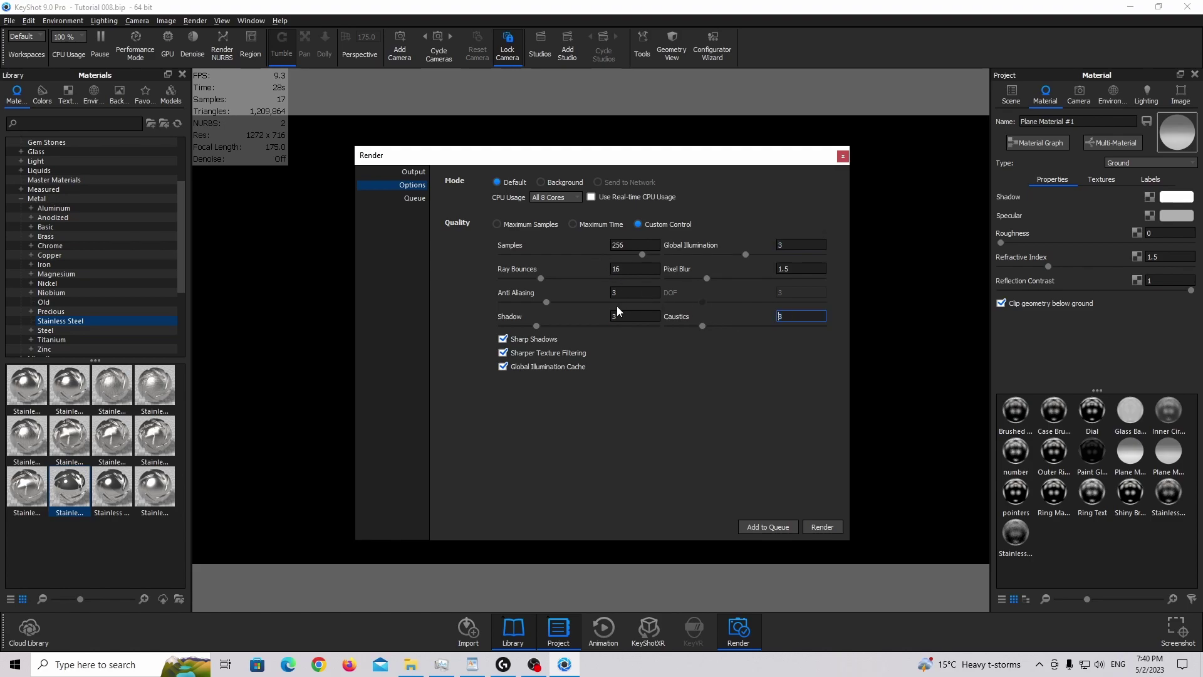
# Disable Global Illumination Cache, keep Sharper Texture Filtering enabled, and shift the render settings window slightly aside
pyautogui.click(502, 353)
pyautogui.click(503, 353)
pyautogui.click(503, 367)
pyautogui.moveTo(583, 369)
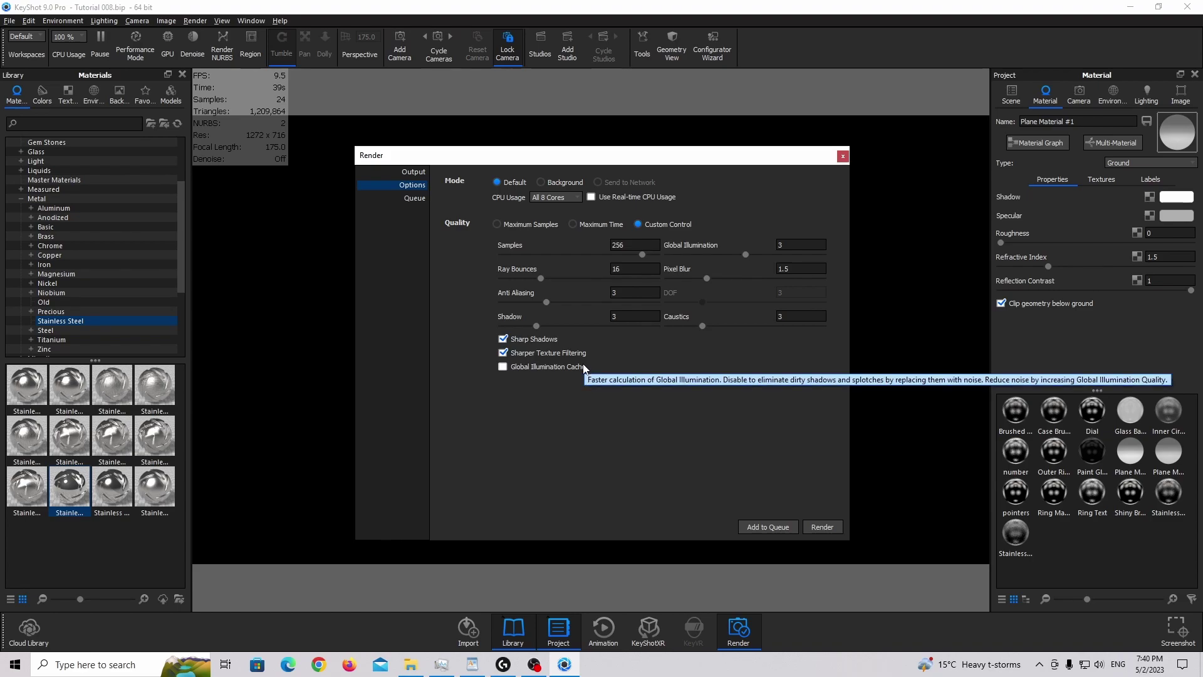
pyautogui.click(533, 367)
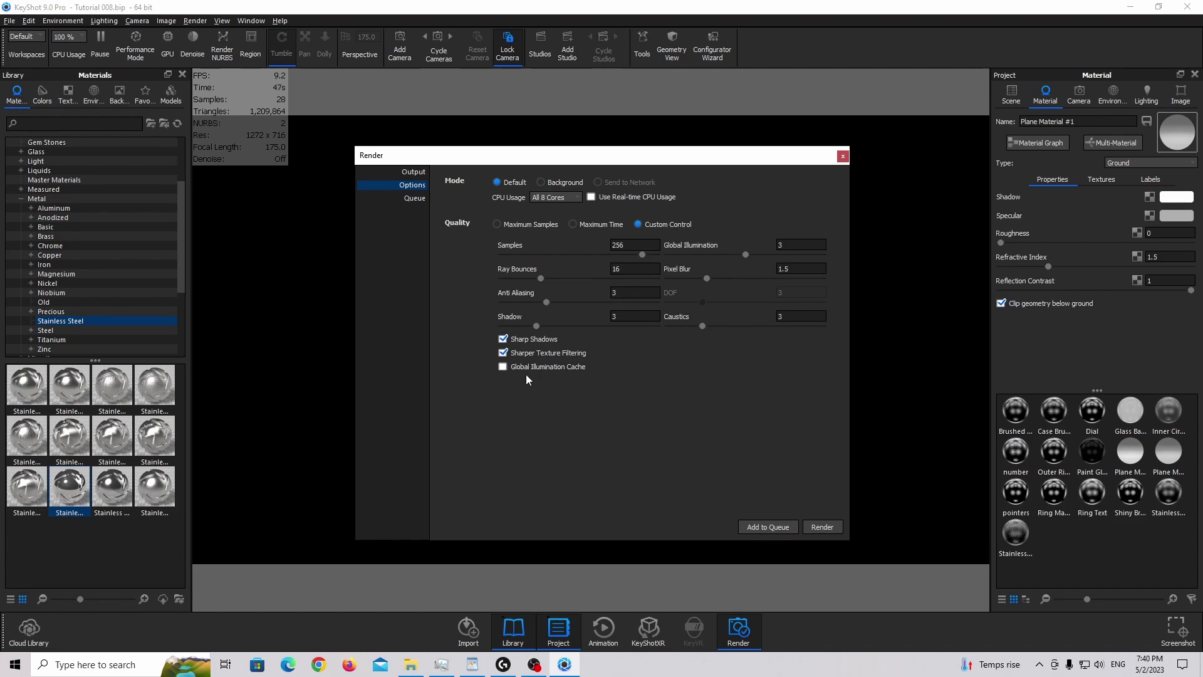
pyautogui.moveTo(665, 158); pyautogui.dragTo(708, 162)
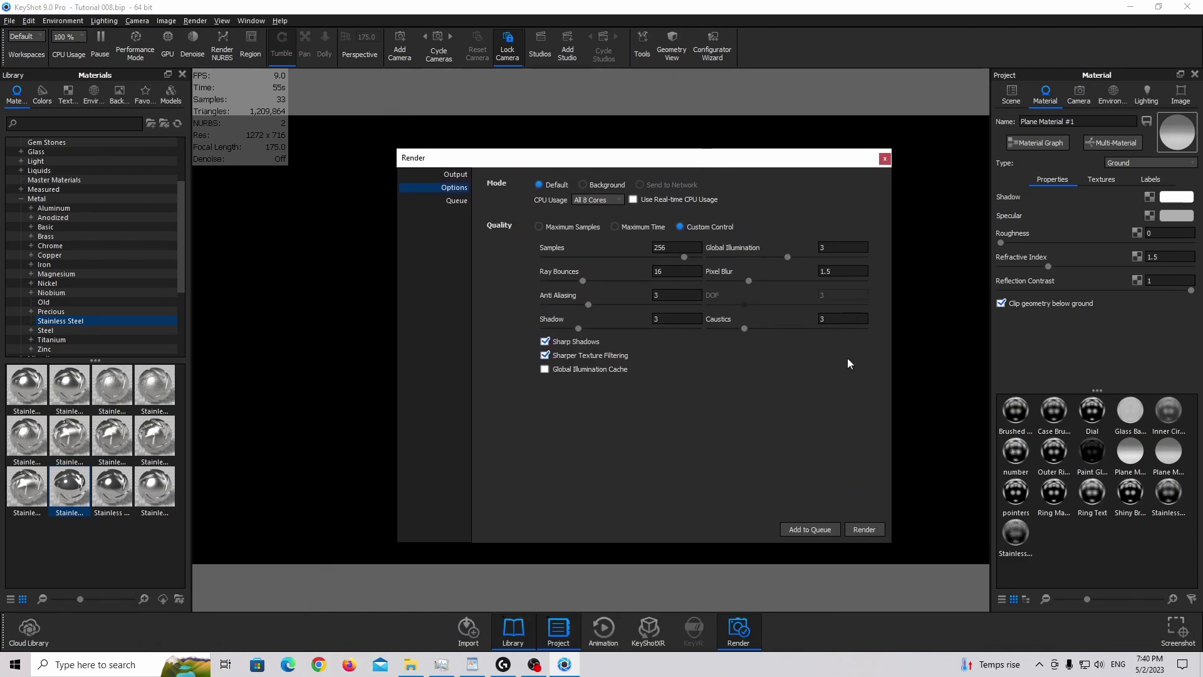